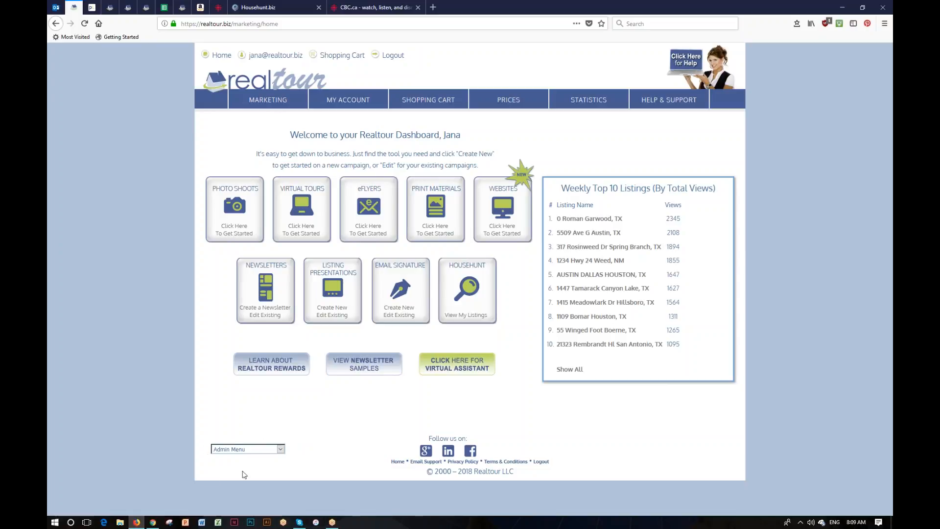
pyautogui.click(280, 449)
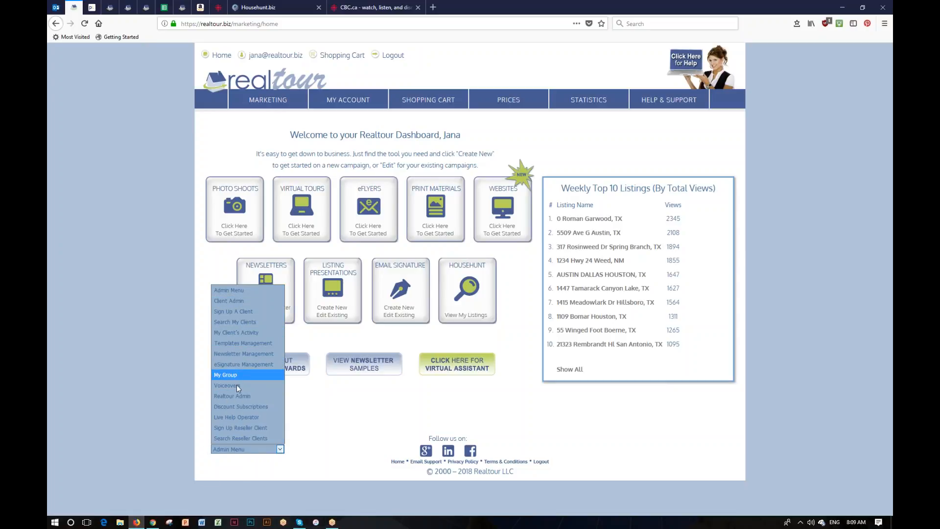
pyautogui.click(307, 431)
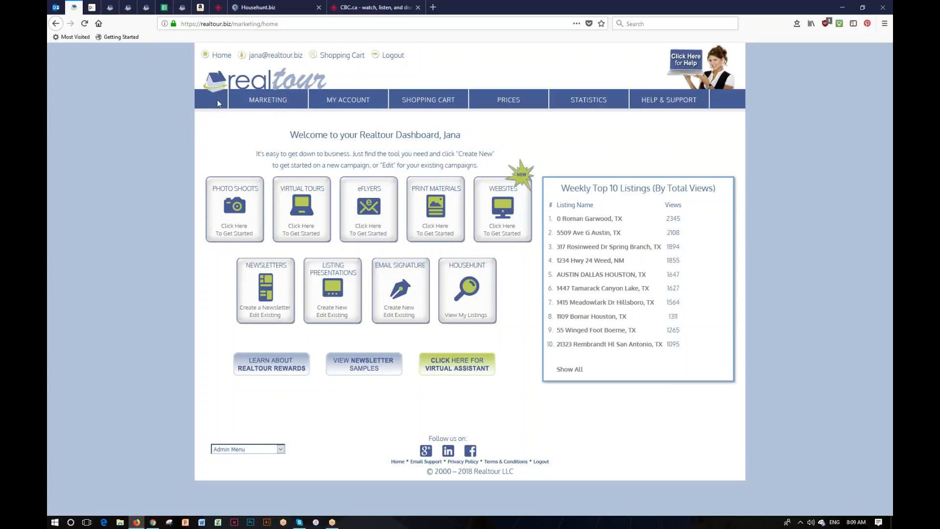
pyautogui.moveTo(271, 100)
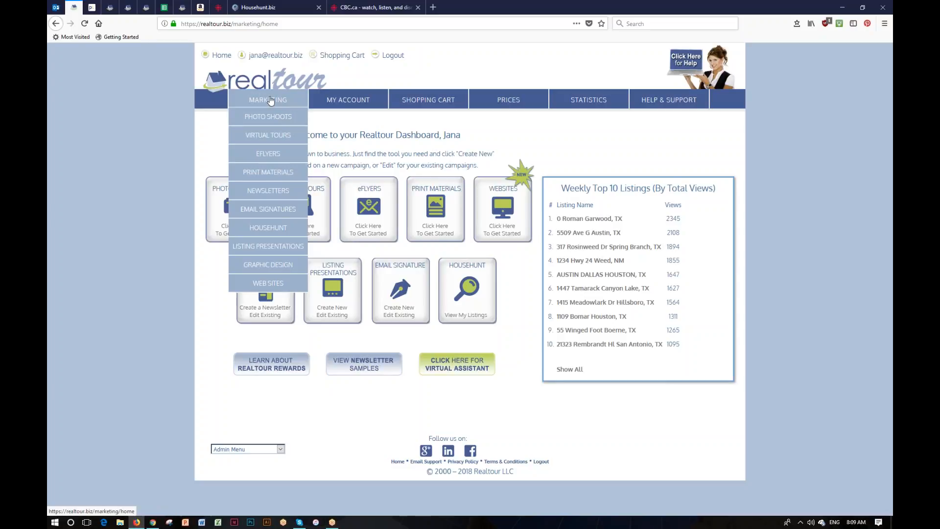
# Review the account's contact info, headshots and logos pages, and return to the dashboard
pyautogui.moveTo(370, 100)
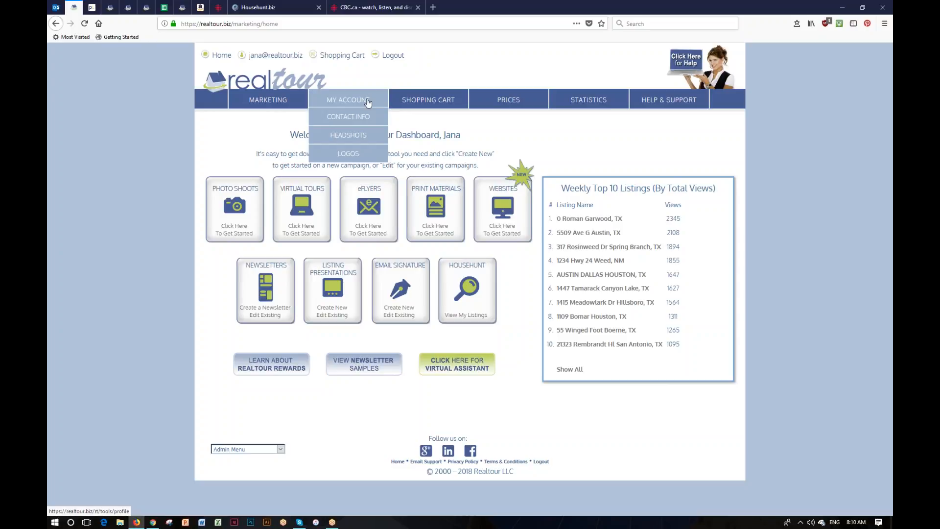
pyautogui.click(351, 118)
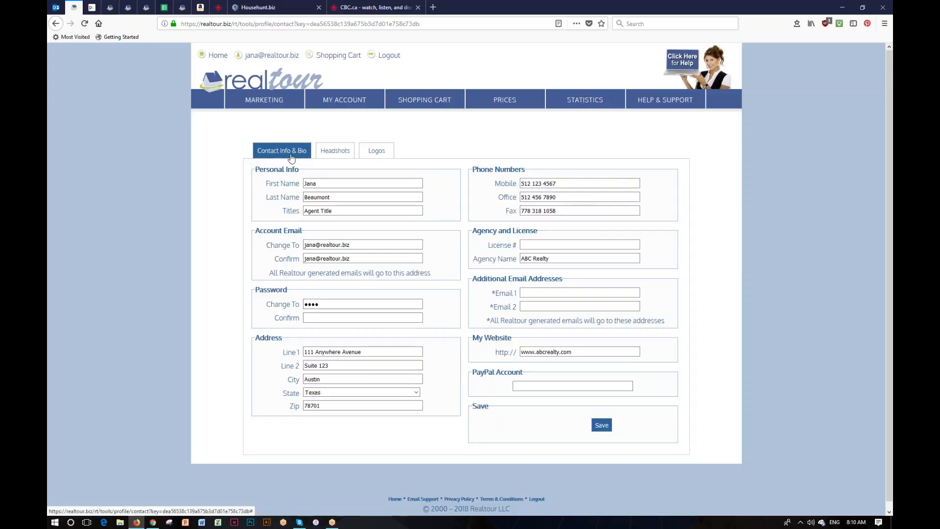
pyautogui.click(336, 151)
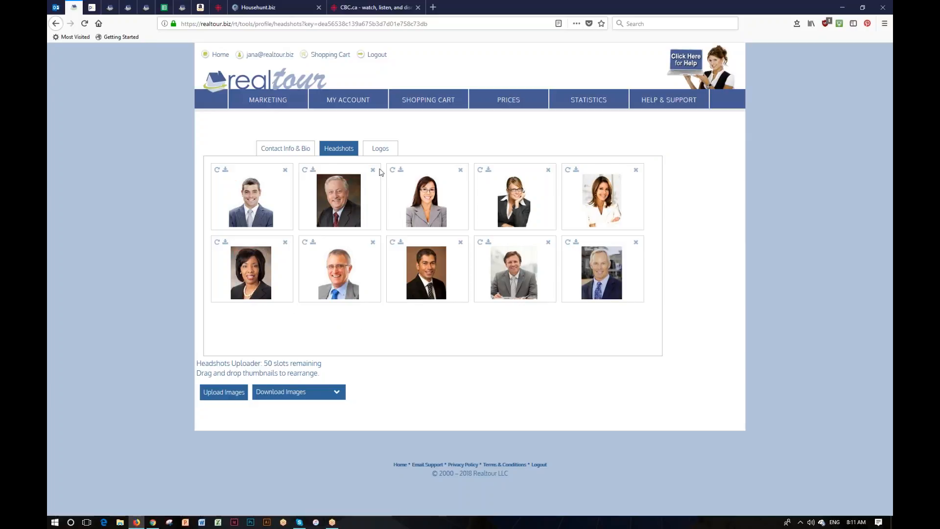
pyautogui.click(376, 150)
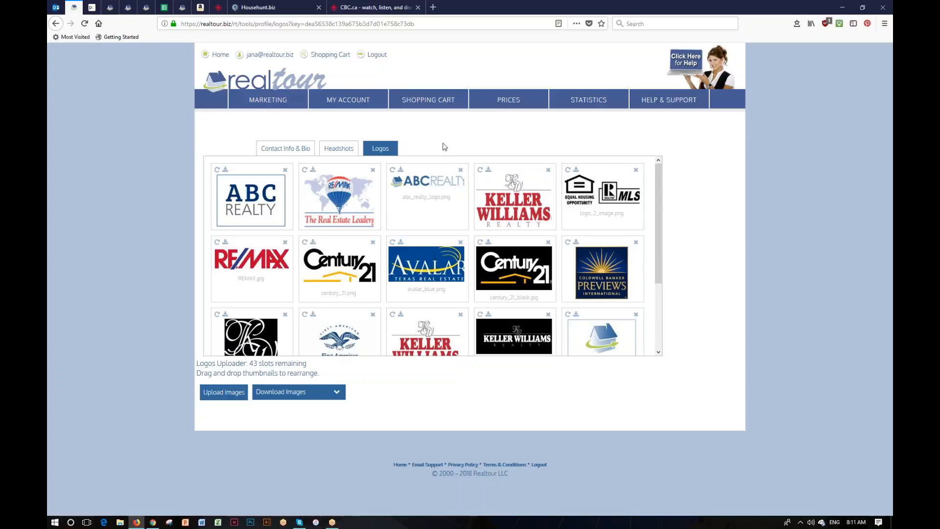
pyautogui.click(287, 79)
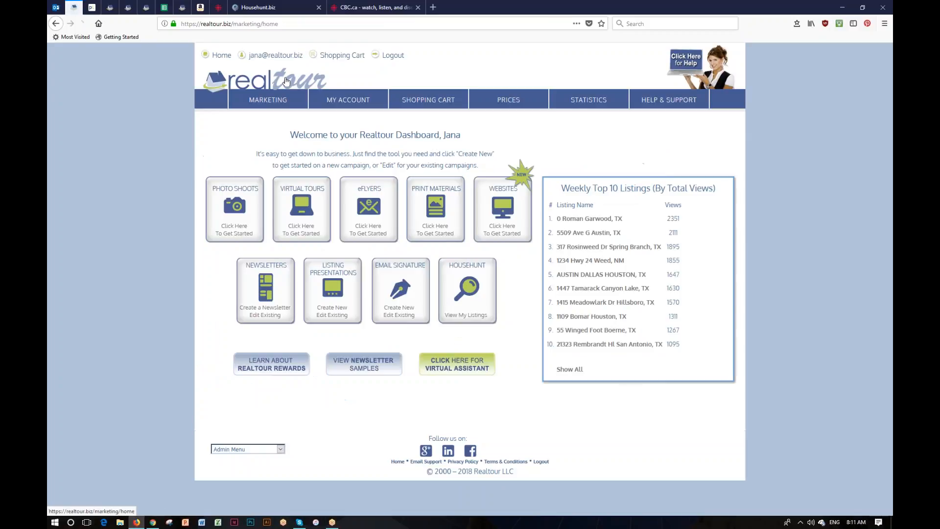
pyautogui.moveTo(356, 95)
pyautogui.moveTo(427, 96)
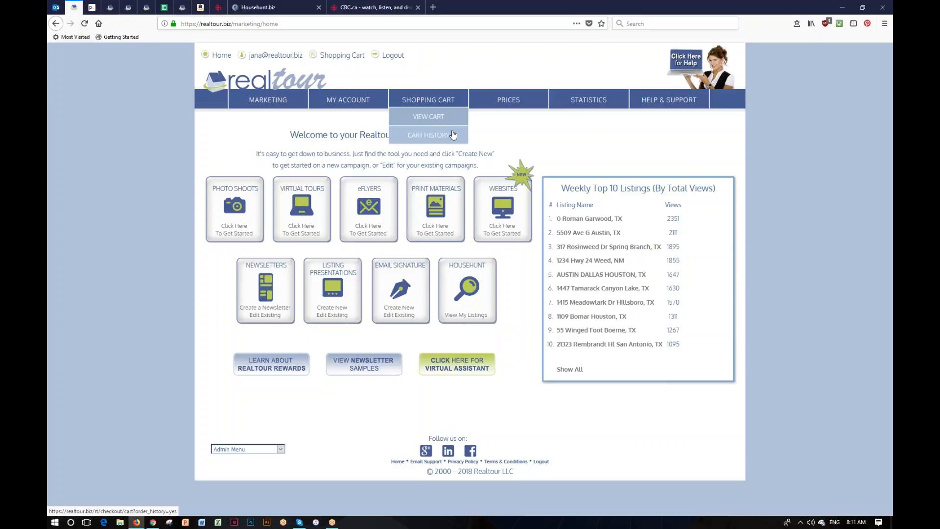
pyautogui.moveTo(521, 101)
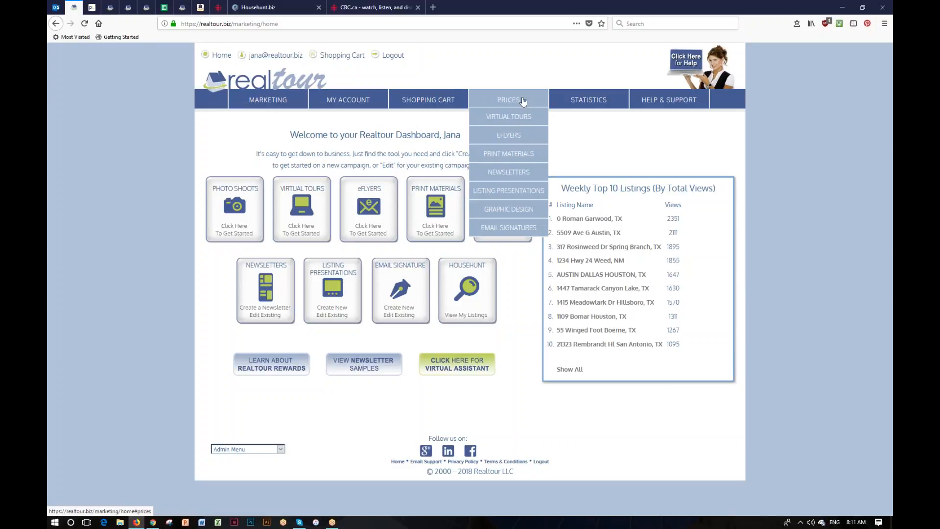
pyautogui.moveTo(599, 100)
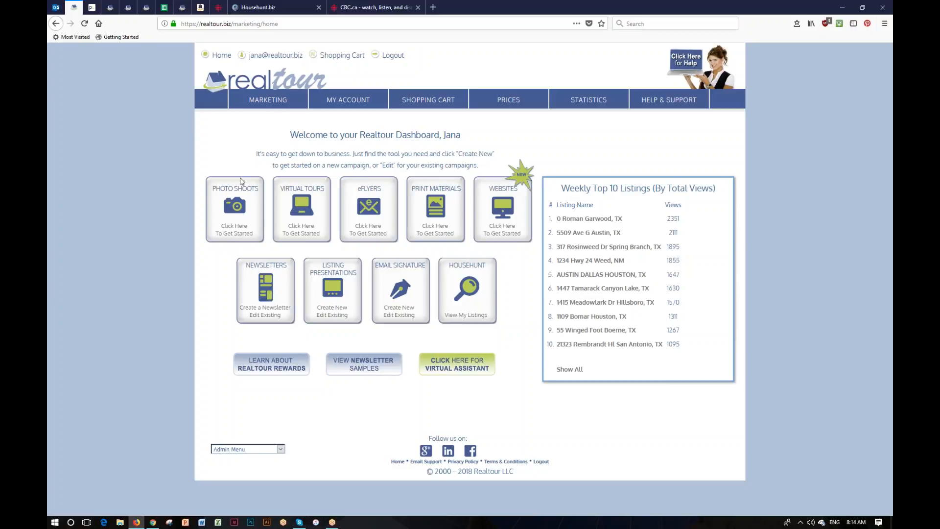
# Start a new photo shoot listing and fill in the property's street address, city, state and zip code
pyautogui.click(232, 233)
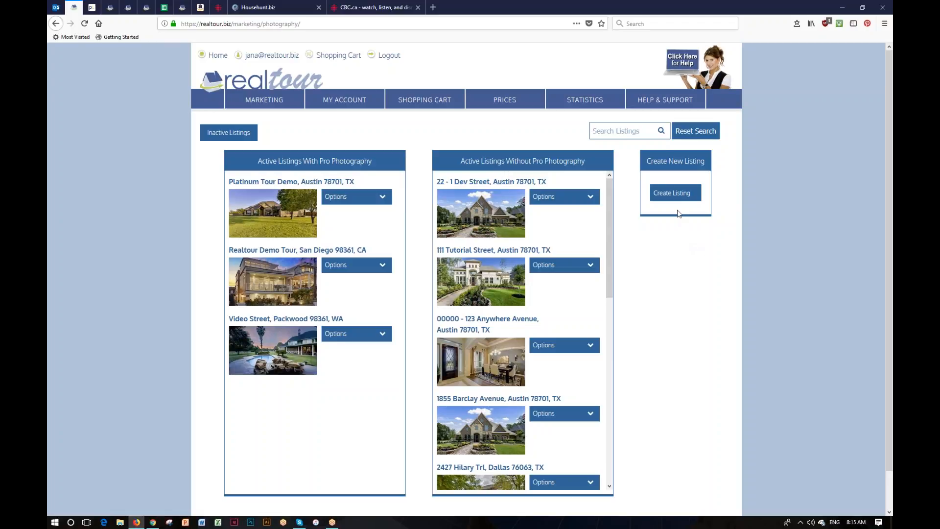
pyautogui.click(676, 194)
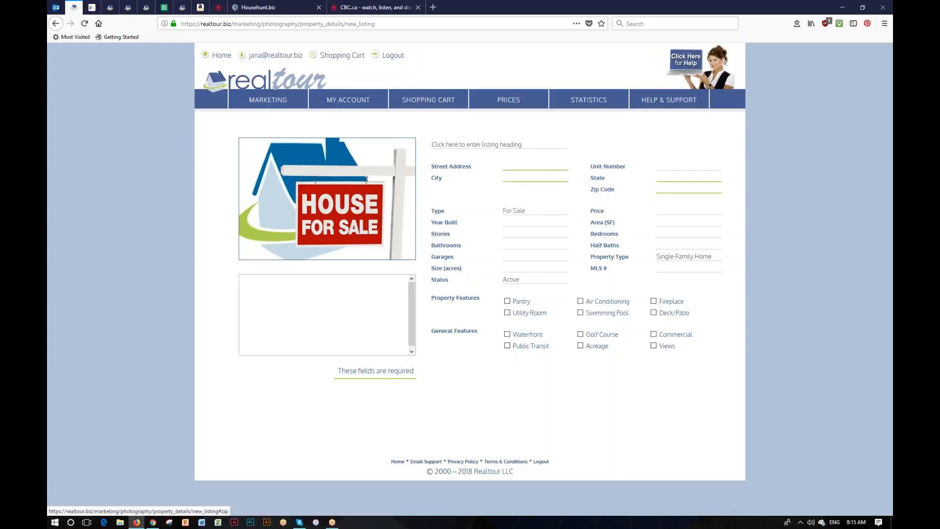
pyautogui.click(544, 170)
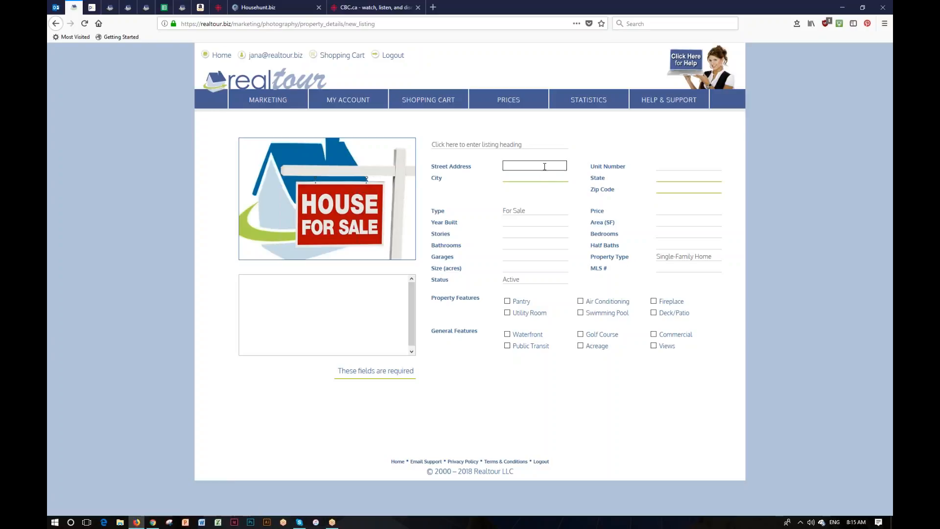
pyautogui.write('123 Monday Street')
pyautogui.press('Tab')
pyautogui.press('Tab')
pyautogui.write('Aust')
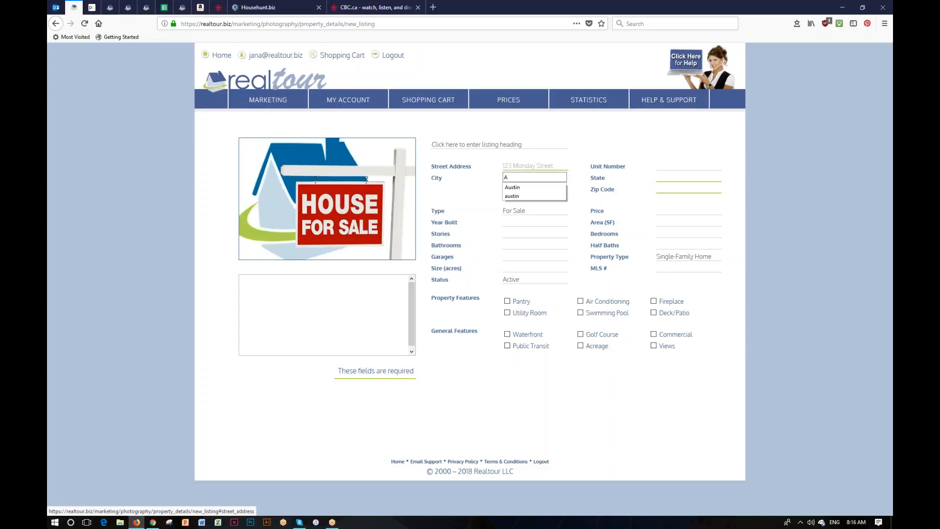
pyautogui.press('Tab')
pyautogui.write('tx')
pyautogui.press('Tab')
pyautogui.write('78701')
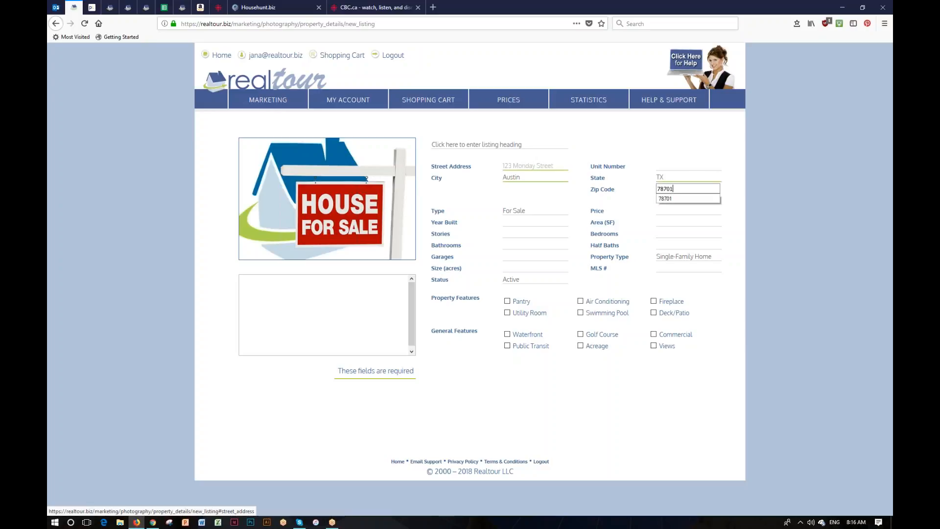
pyautogui.press('Return')
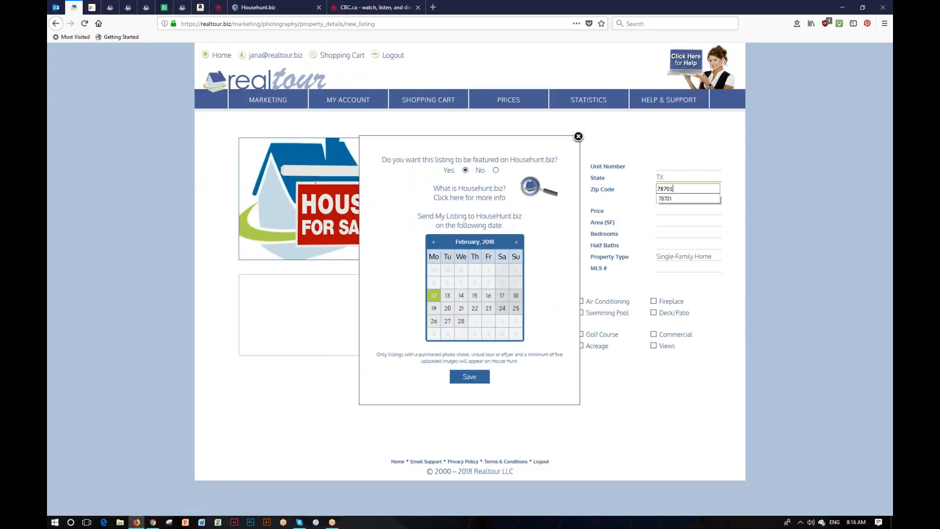
# Opt the listing out of being featured on Househunt.biz and create the listing
pyautogui.click(496, 171)
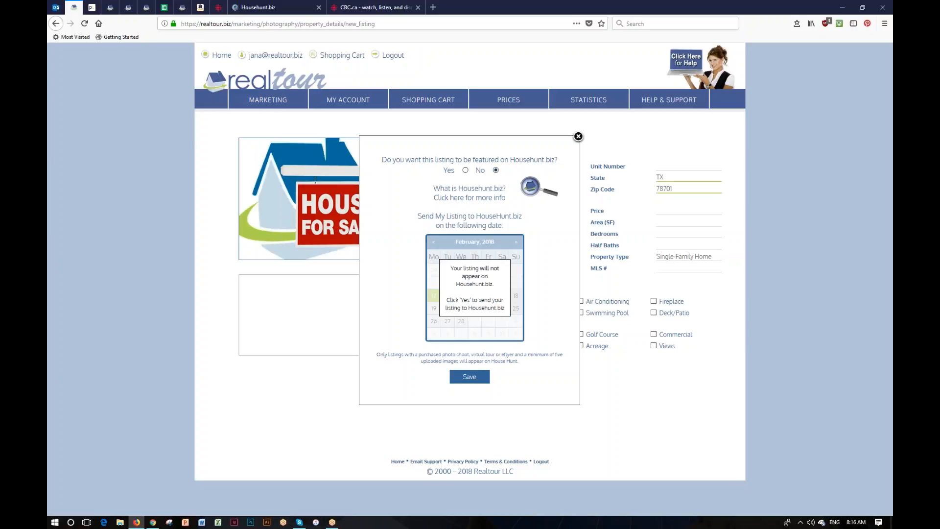
pyautogui.click(469, 376)
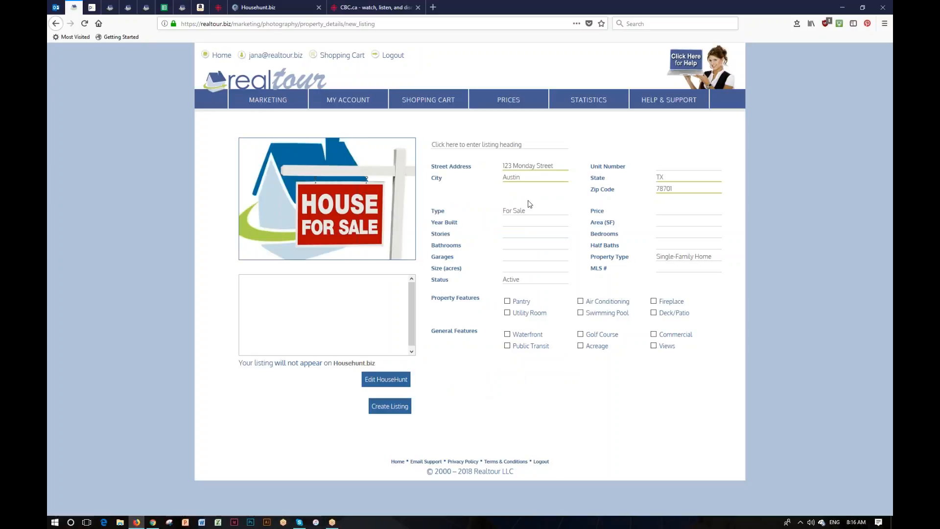
pyautogui.click(389, 408)
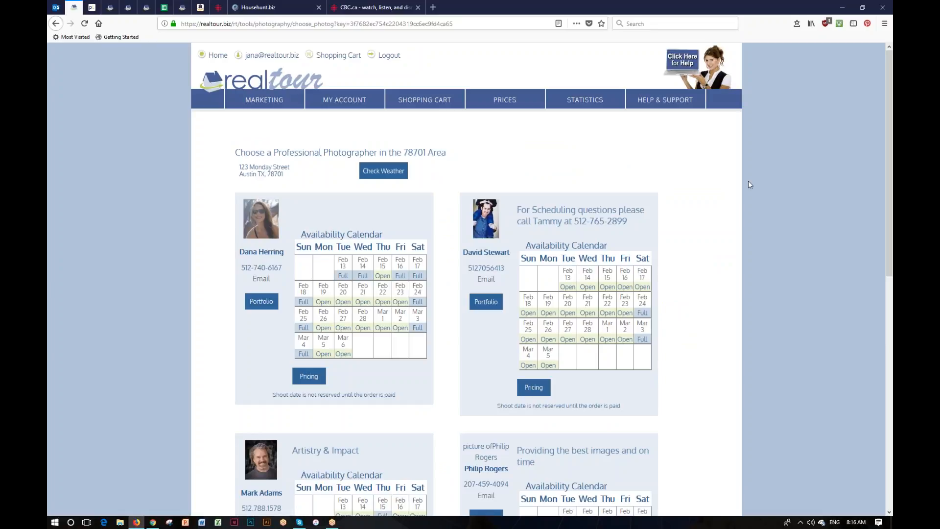
# Look through the photographers offered for the listing's area and their availability calendars
pyautogui.moveTo(404, 153); pyautogui.dragTo(426, 153)
pyautogui.scroll(-4, 714, 232)
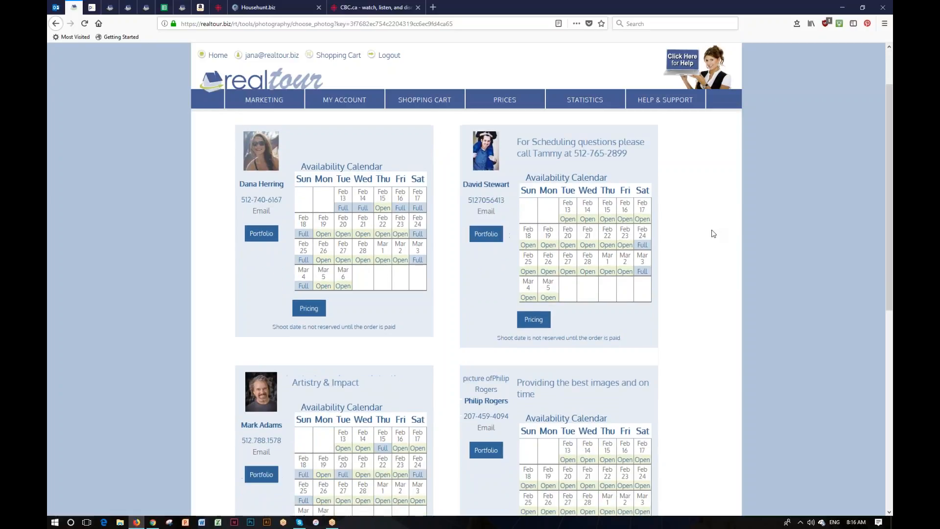
pyautogui.scroll(-3, 713, 233)
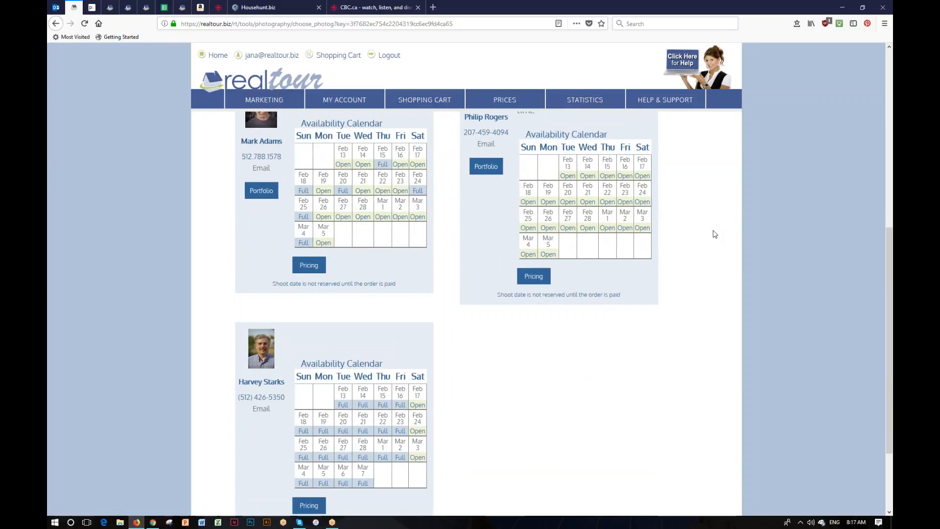
pyautogui.scroll(7, 715, 234)
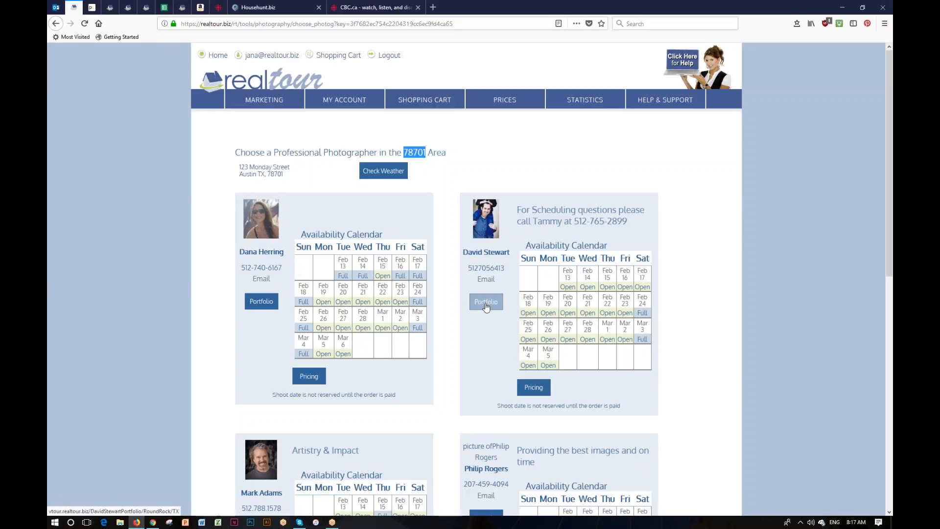
# Examine the second photographer's full price list, from HDR packages to 3D photo shoots, and close it
pyautogui.click(534, 389)
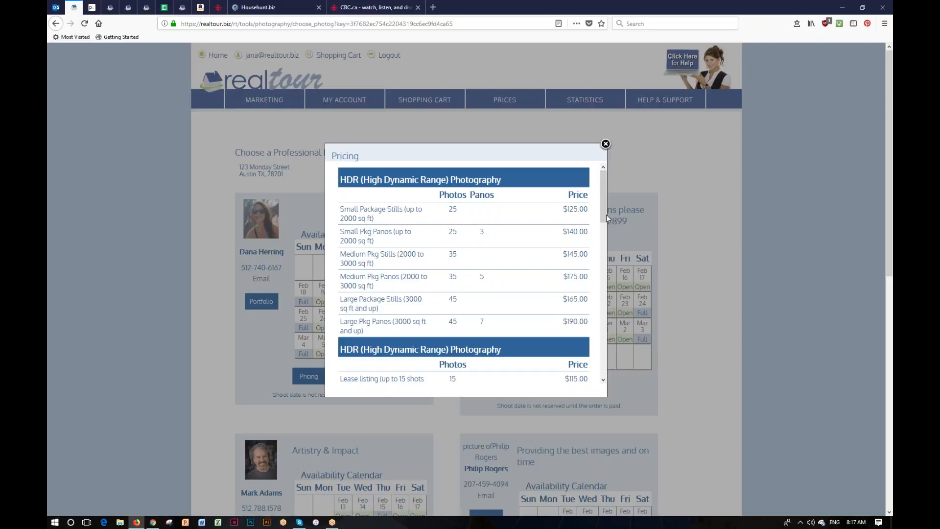
pyautogui.moveTo(601, 213); pyautogui.dragTo(606, 308)
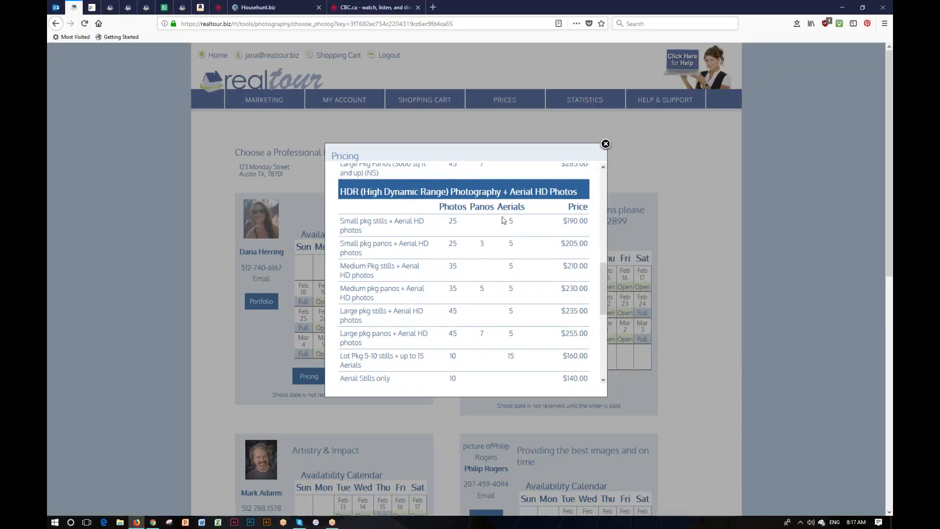
pyautogui.moveTo(603, 289); pyautogui.dragTo(596, 338)
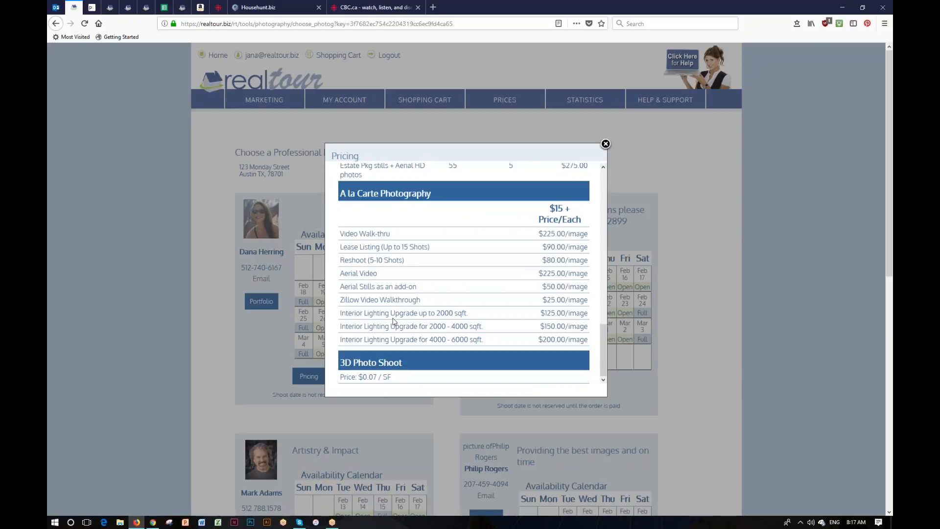
pyautogui.moveTo(602, 357); pyautogui.dragTo(594, 165)
pyautogui.click(605, 143)
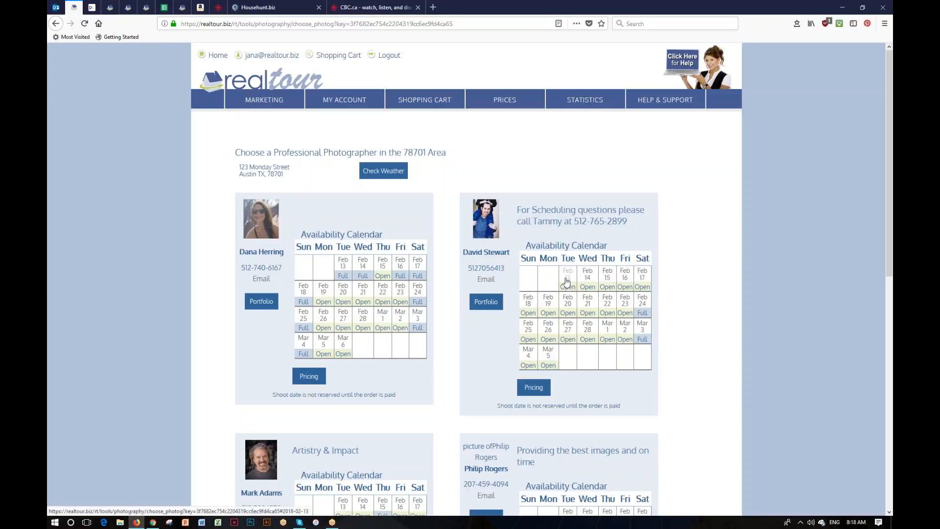
# Try to book the second photographer for Feb 13, and return to the photographer selection
pyautogui.moveTo(569, 275)
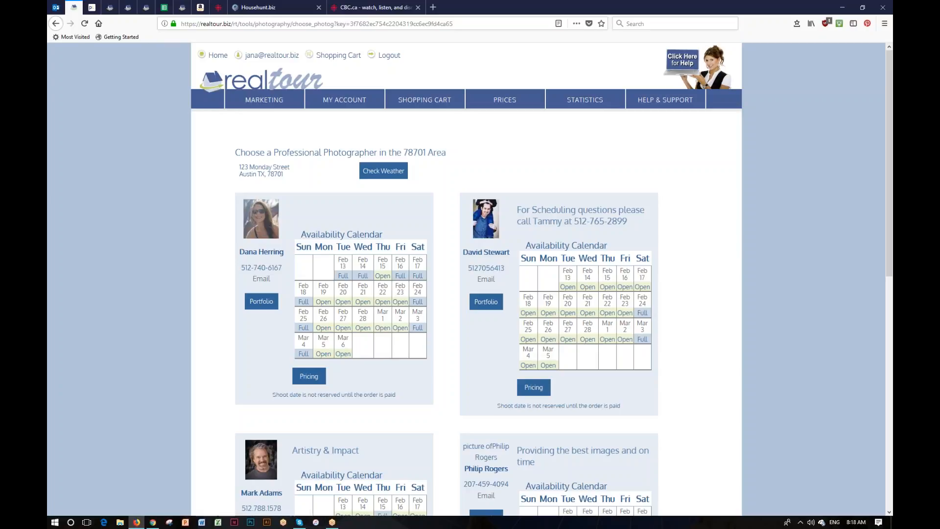
pyautogui.click(569, 274)
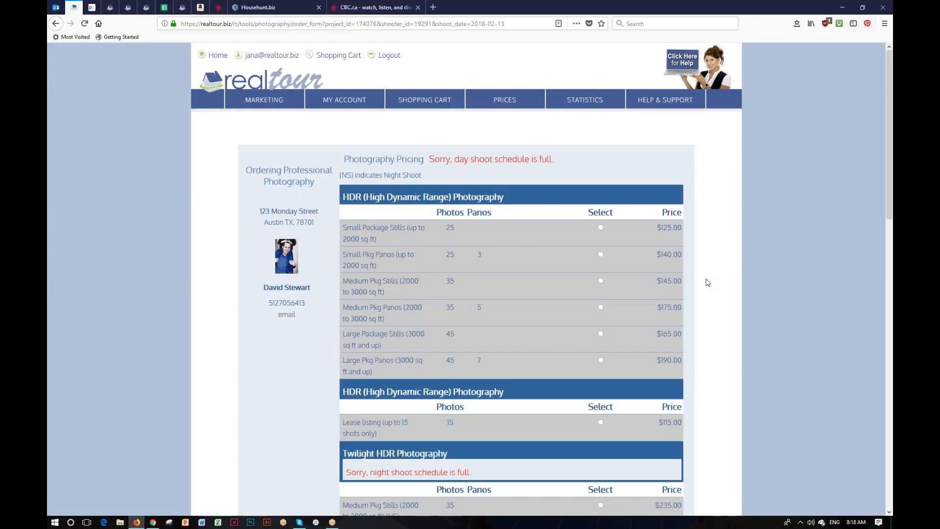
pyautogui.scroll(-5, 709, 281)
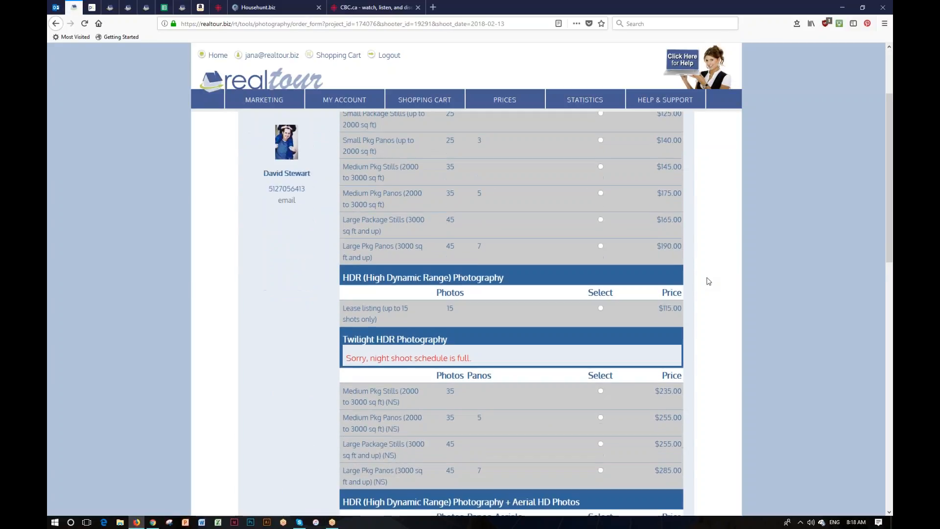
pyautogui.scroll(-8, 709, 281)
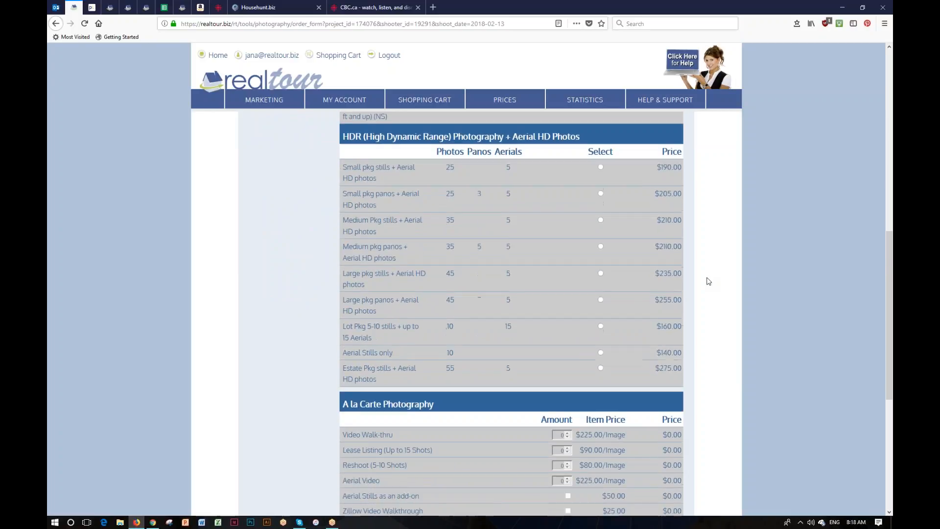
pyautogui.click(665, 462)
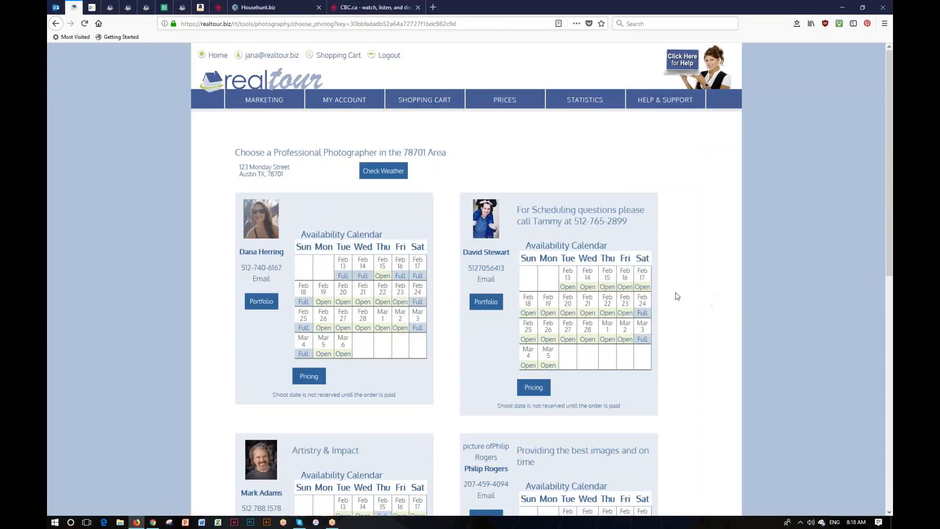
# Choose Feb 16 on the second photographer's calendar and select the Small Package Stills with 25 photos
pyautogui.click(624, 278)
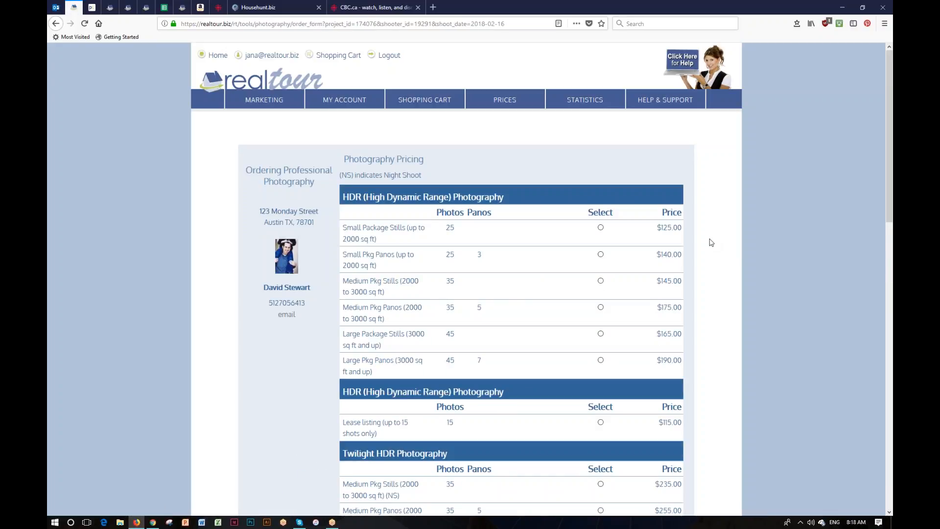
pyautogui.scroll(-2, 710, 241)
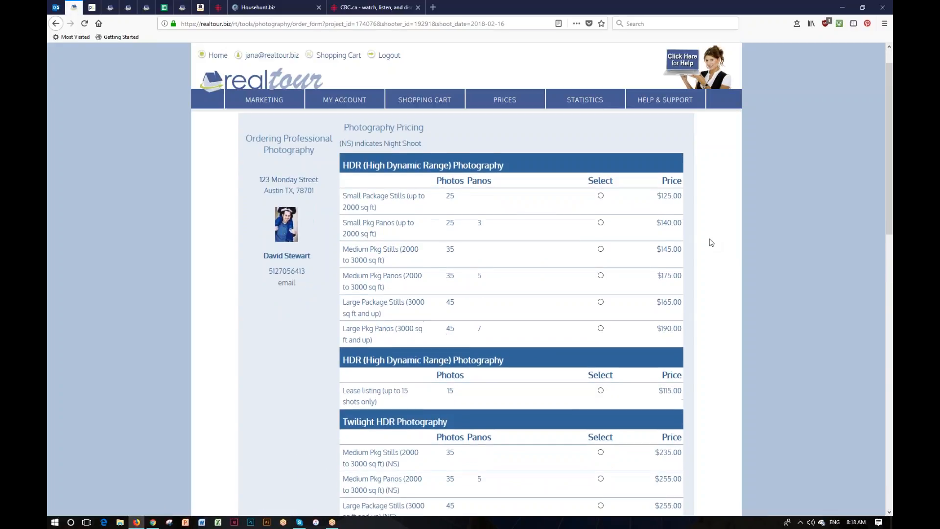
pyautogui.scroll(2, 636, 241)
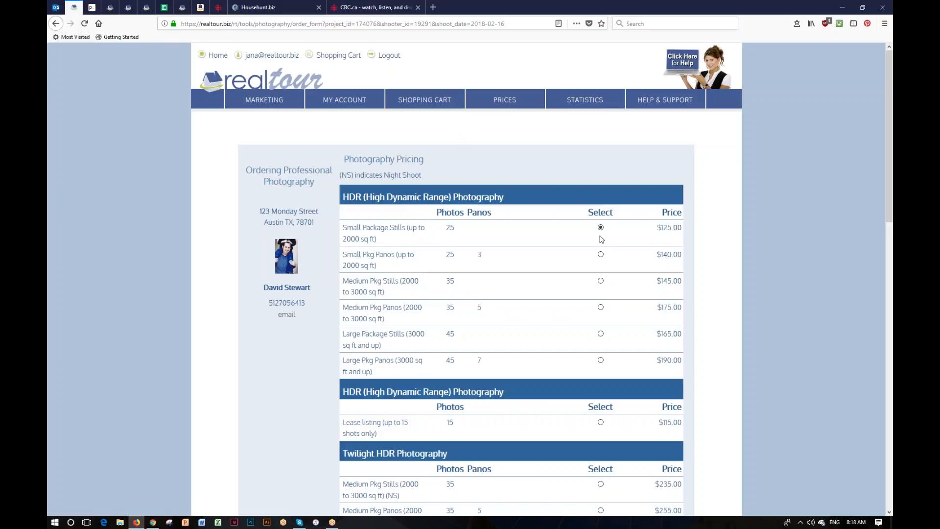
# Review the remaining photo packages and a la carte options, and continue the order to the photo shoot instructions
pyautogui.scroll(-8, 712, 278)
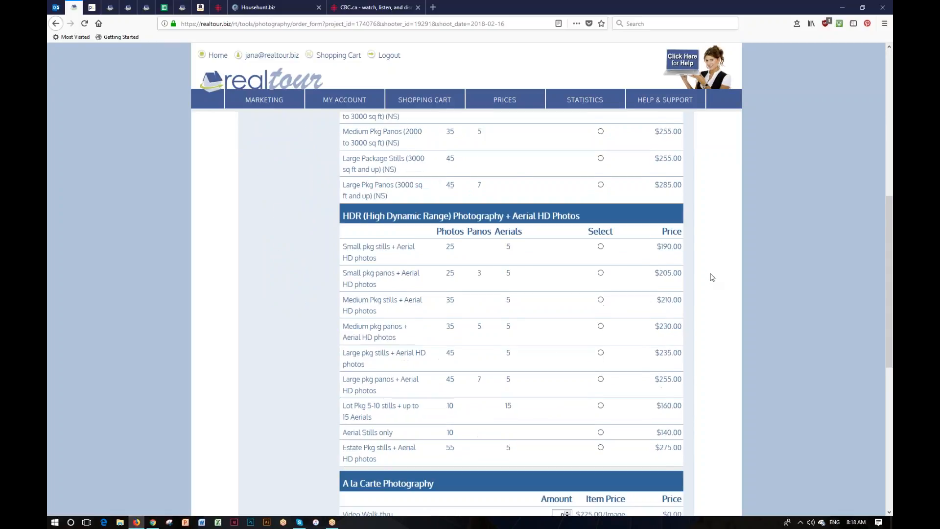
pyautogui.scroll(-8, 712, 278)
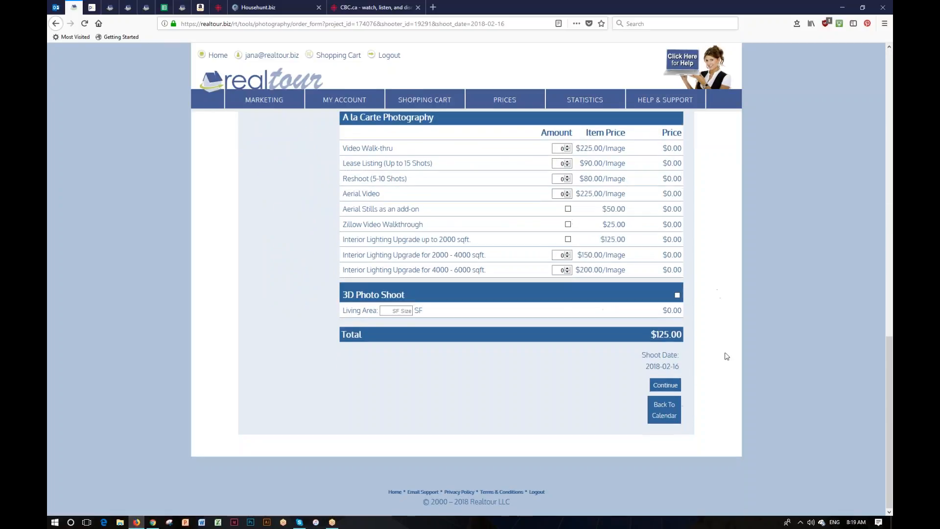
pyautogui.click(665, 384)
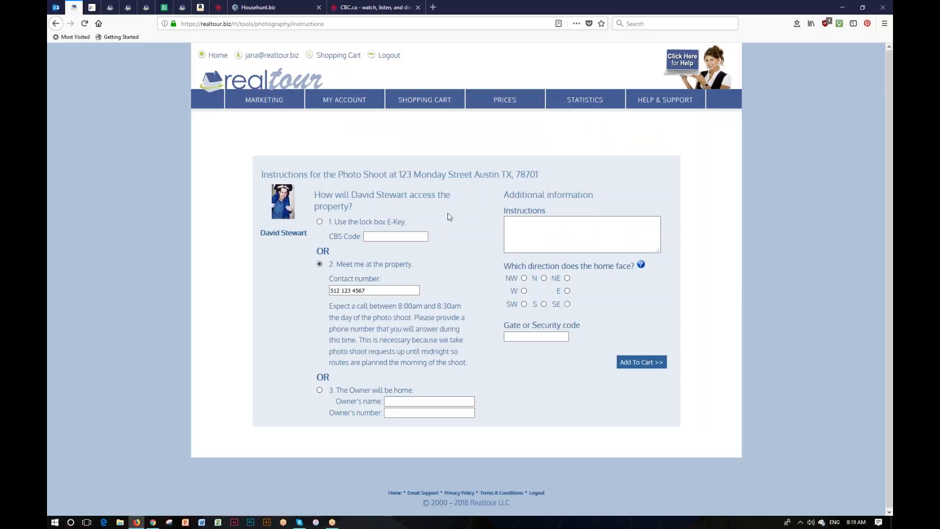
# Go through the property access and additional information fields, keep "Meet me at the property", and add the shoot to the cart
pyautogui.click(376, 236)
pyautogui.moveTo(363, 102)
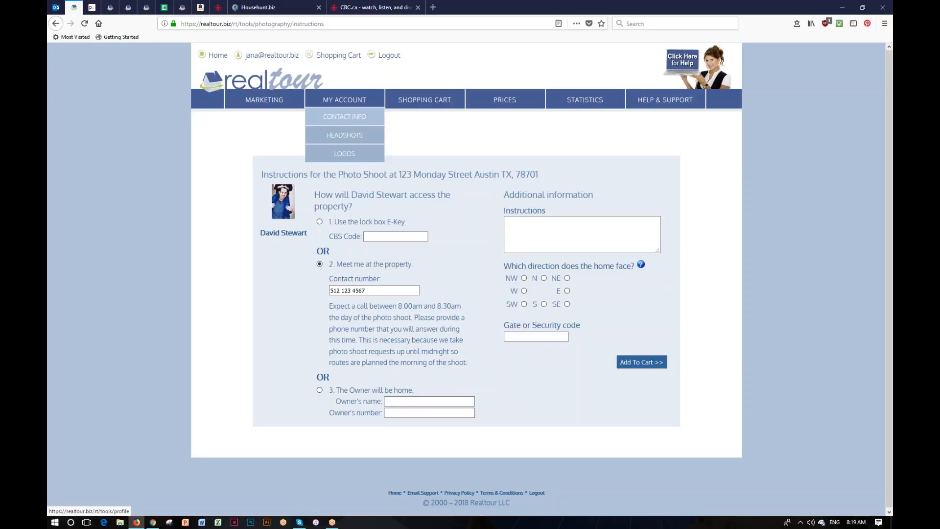
pyautogui.click(366, 290)
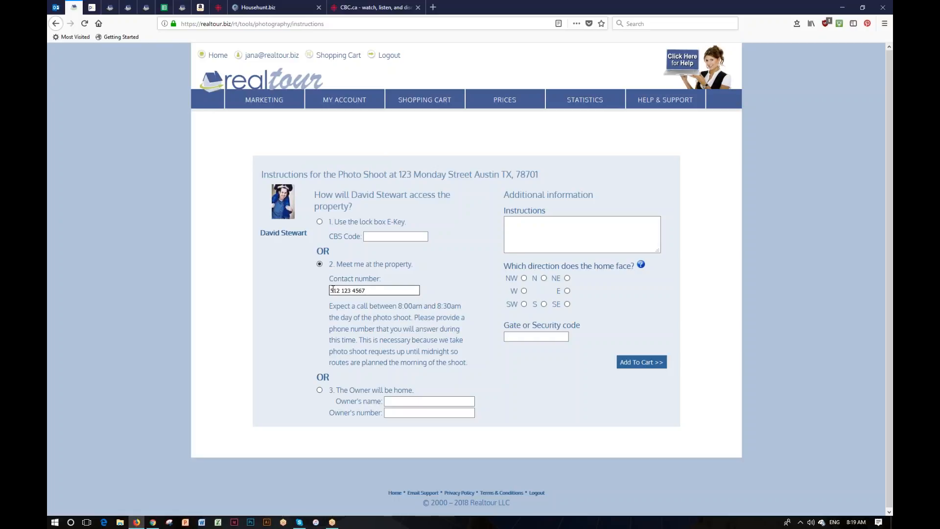
pyautogui.moveTo(361, 100)
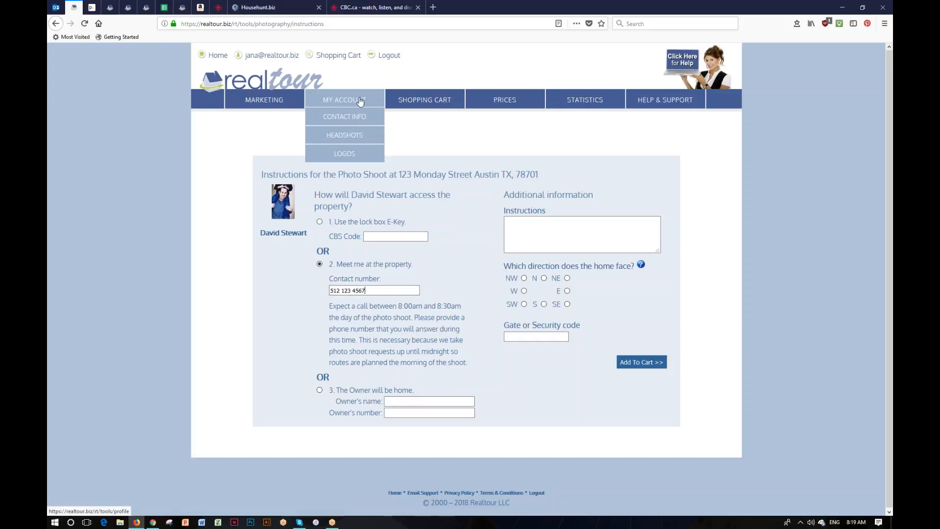
pyautogui.click(387, 401)
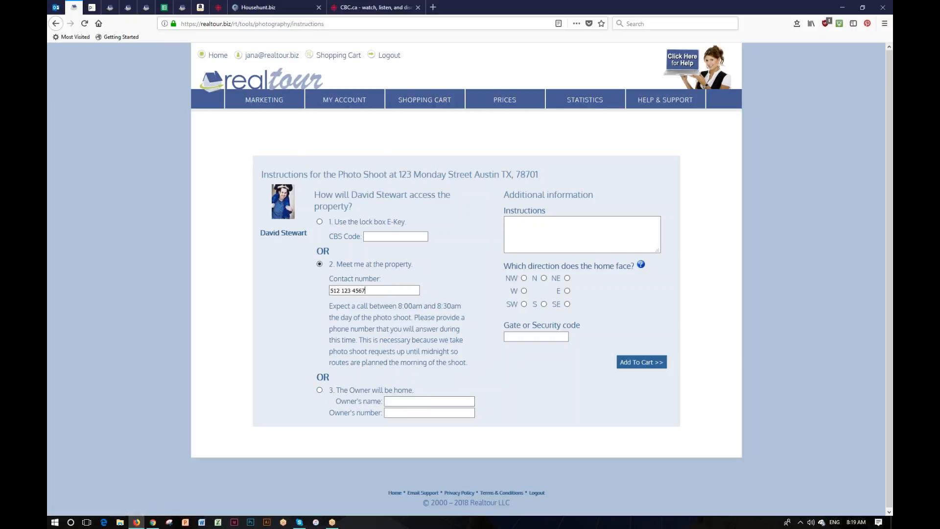
pyautogui.click(517, 223)
pyautogui.click(644, 367)
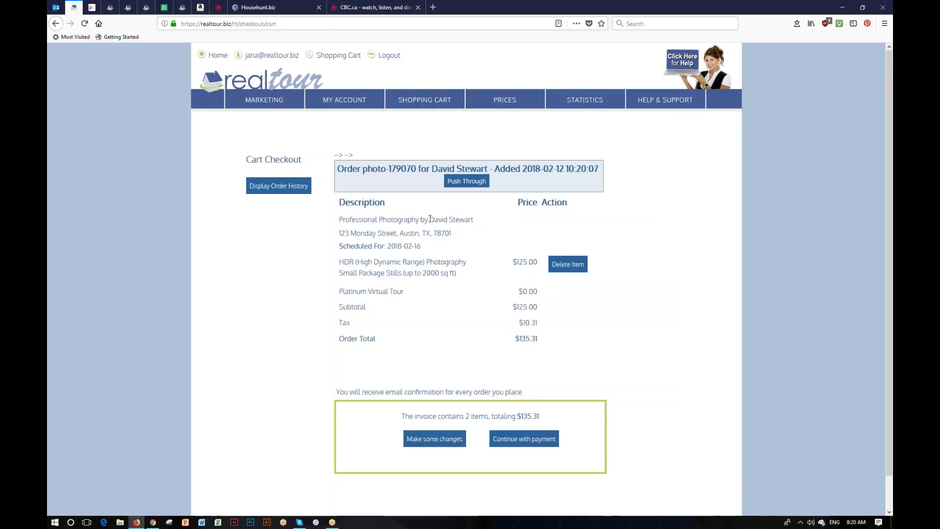
# Review the property address, scheduled date and Platinum Virtual Tour price in the cart order
pyautogui.moveTo(339, 233); pyautogui.dragTo(457, 235)
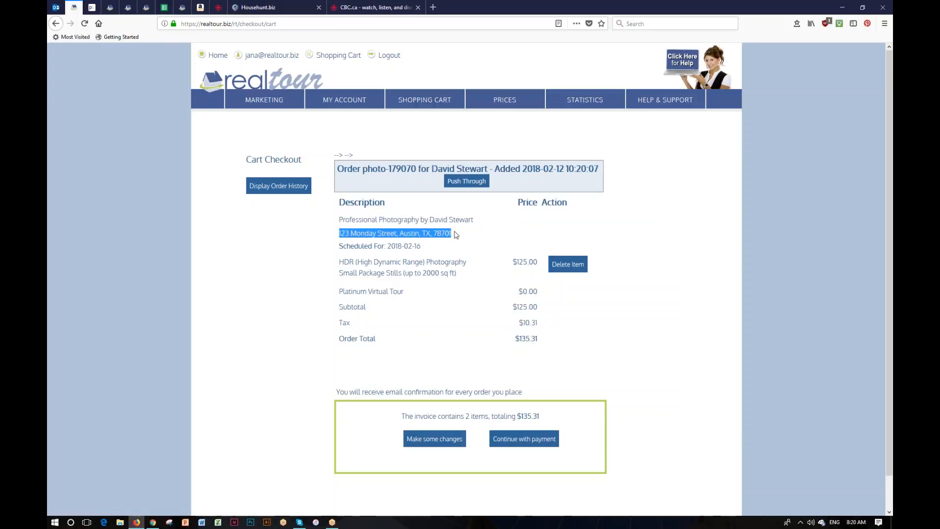
pyautogui.click(388, 246)
pyautogui.moveTo(388, 246); pyautogui.dragTo(420, 247)
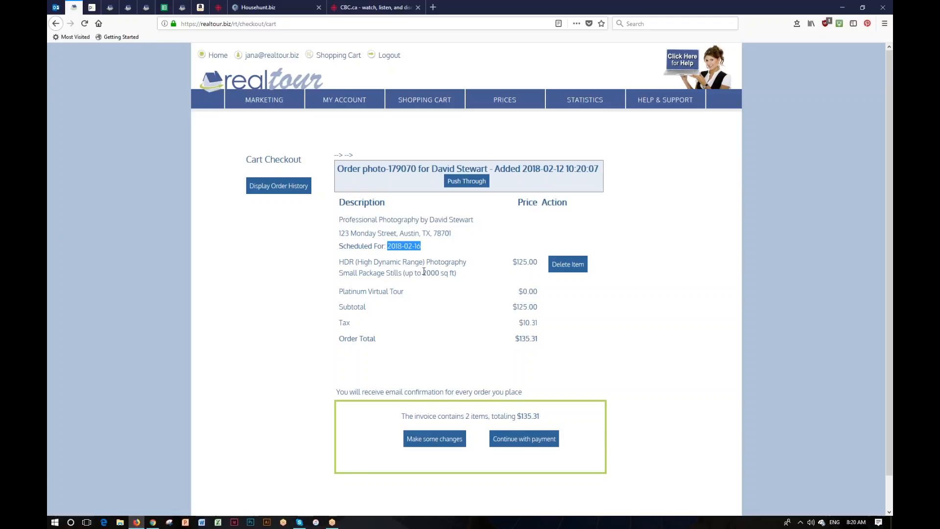
pyautogui.moveTo(339, 291); pyautogui.dragTo(424, 290)
pyautogui.moveTo(518, 292); pyautogui.dragTo(541, 293)
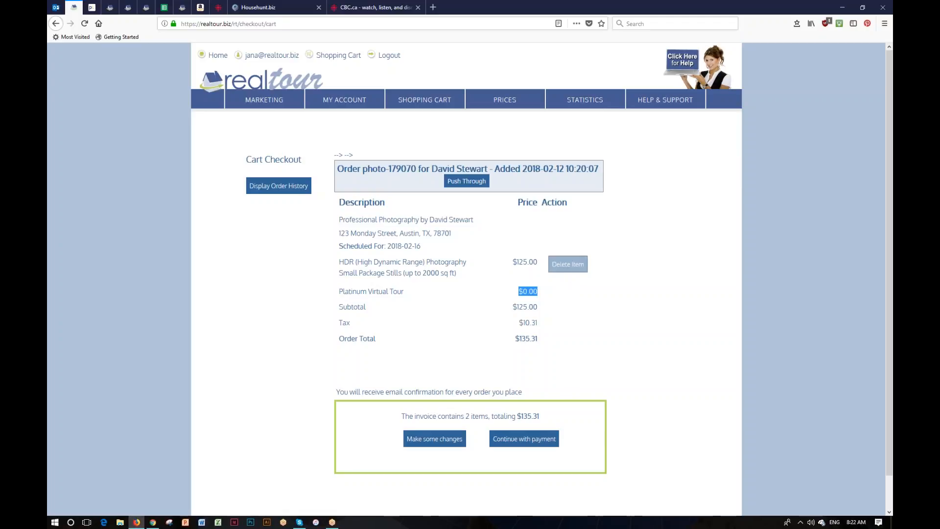
# Delete the photography item from the cart, and open the Virtual Tours listings from the dashboard
pyautogui.click(572, 267)
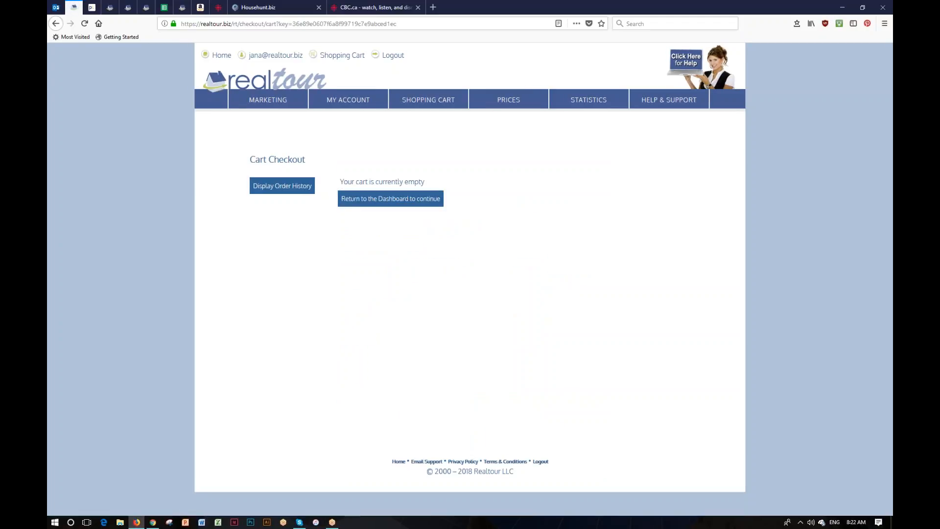
pyautogui.click(288, 79)
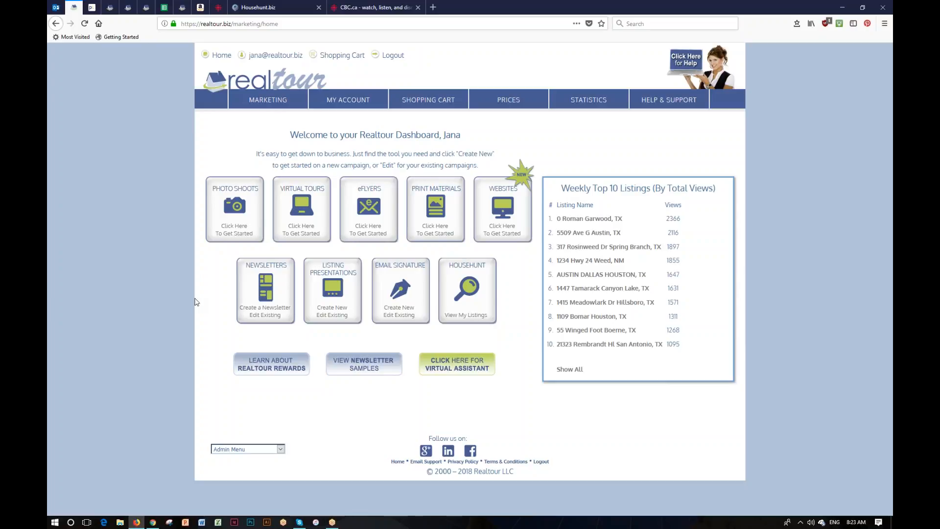
pyautogui.click(300, 234)
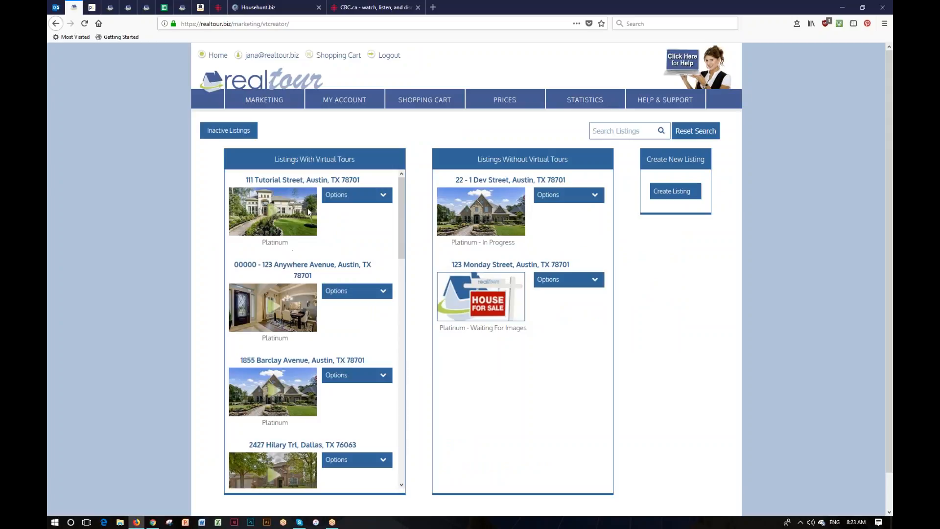
# Open the first listing under Listings With Virtual Tours for tour editing
pyautogui.click(382, 201)
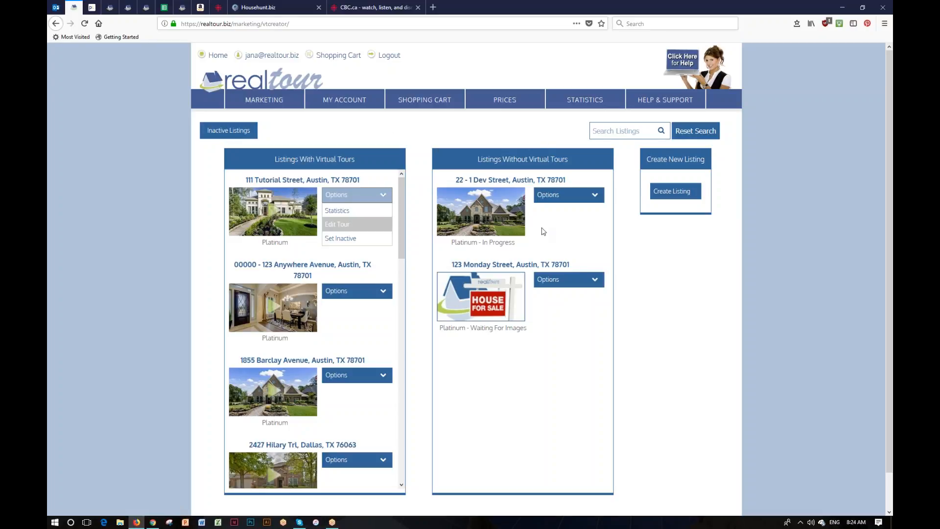
pyautogui.moveTo(452, 265); pyautogui.dragTo(517, 264)
pyautogui.click(555, 252)
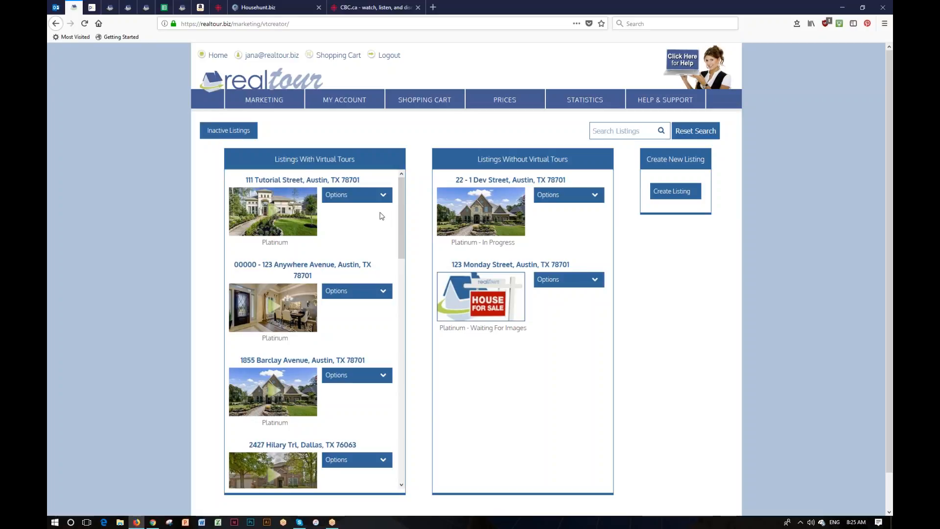
pyautogui.click(386, 196)
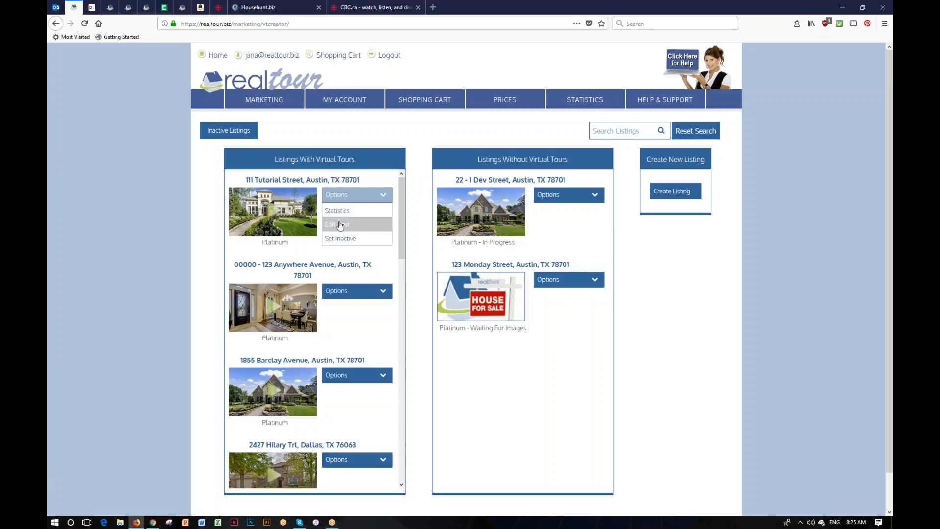
pyautogui.click(340, 224)
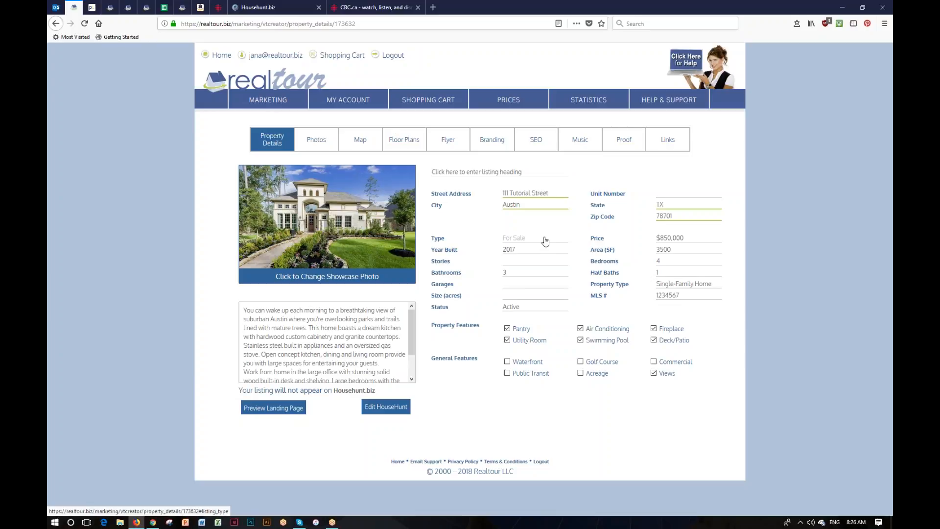
# Open the Bathrooms, Stories and Garages fields in the property details to see how they are edited, and leave them
pyautogui.click(518, 273)
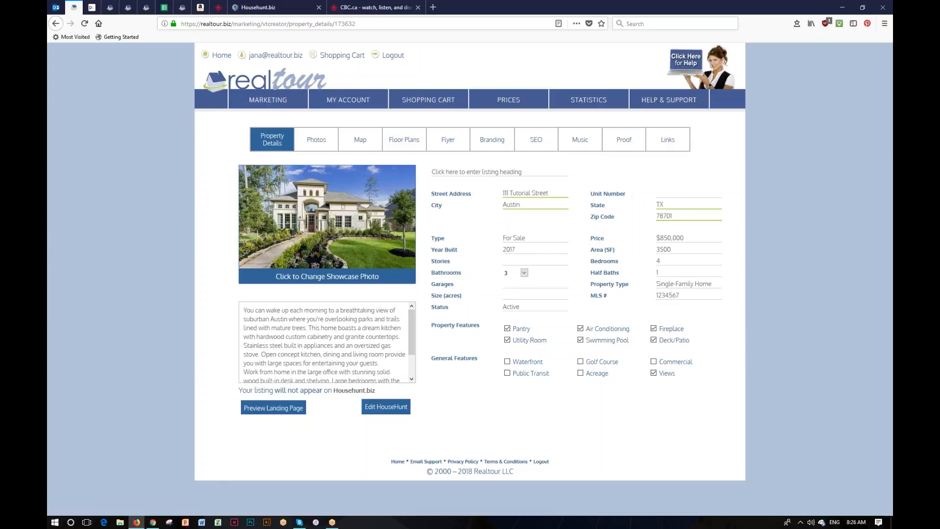
pyautogui.click(521, 263)
pyautogui.click(519, 284)
pyautogui.click(520, 287)
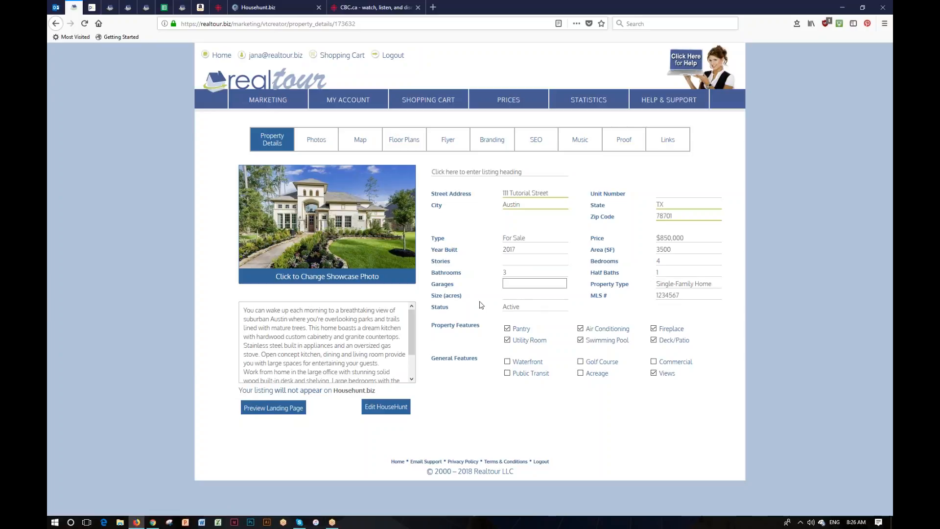
pyautogui.click(426, 326)
# Set the listing's price to $825,000 in the property details
pyautogui.click(688, 239)
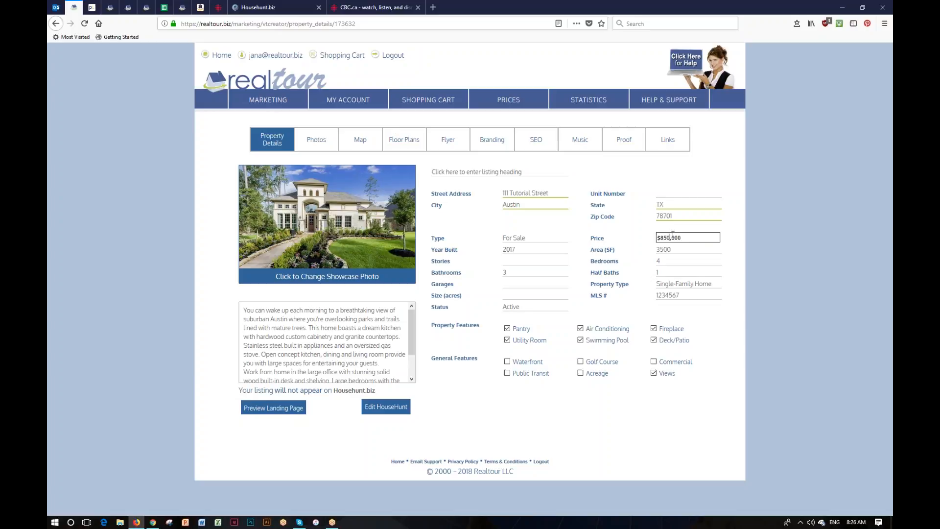
pyautogui.press('BackSpace')
pyautogui.press('BackSpace')
pyautogui.write('25')
pyautogui.click(730, 233)
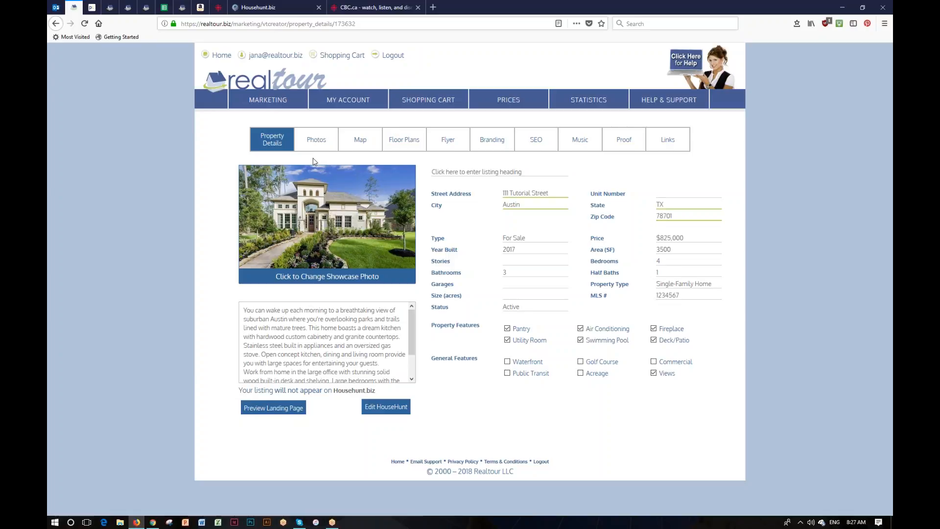
# Open the tour's photos and preview the first images enlarged
pyautogui.click(317, 140)
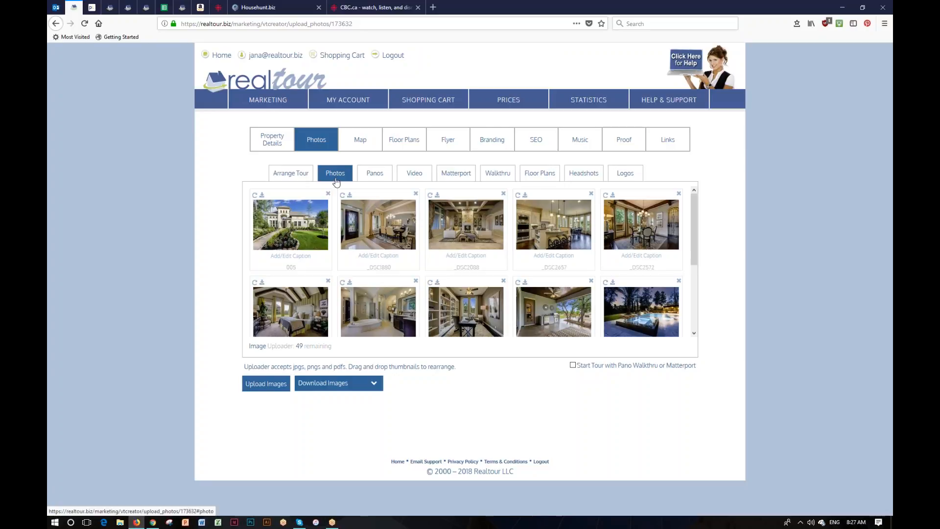
pyautogui.moveTo(290, 225)
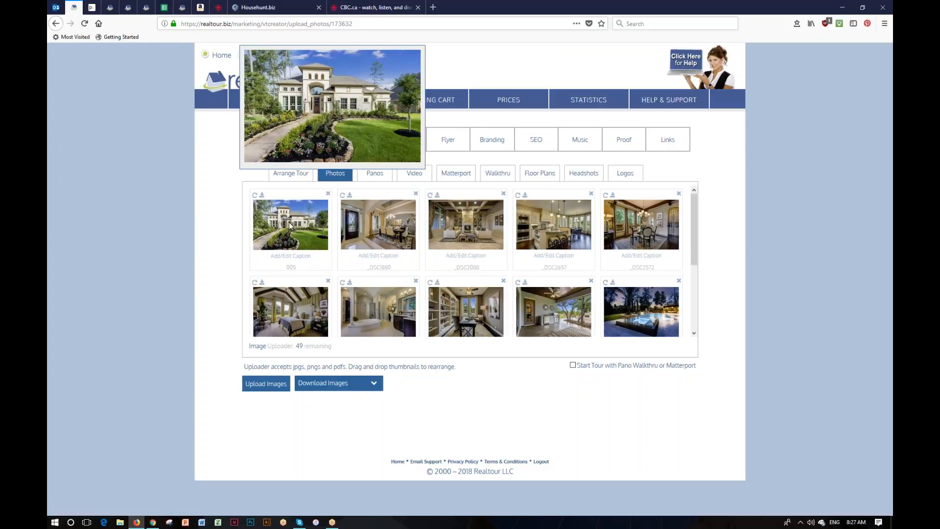
pyautogui.moveTo(381, 222)
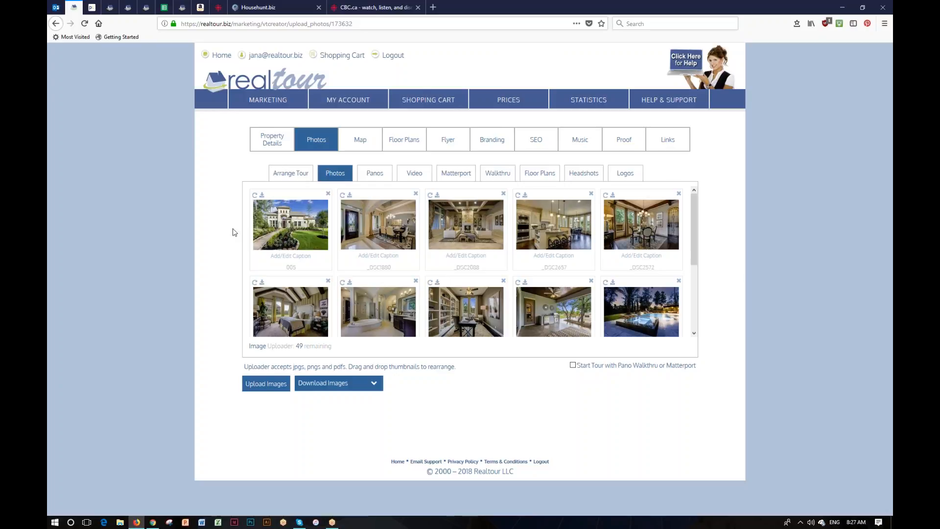
pyautogui.moveTo(367, 240)
# Start an image upload for the tour and select _DSC2088.jpg in the Images folder
pyautogui.click(267, 390)
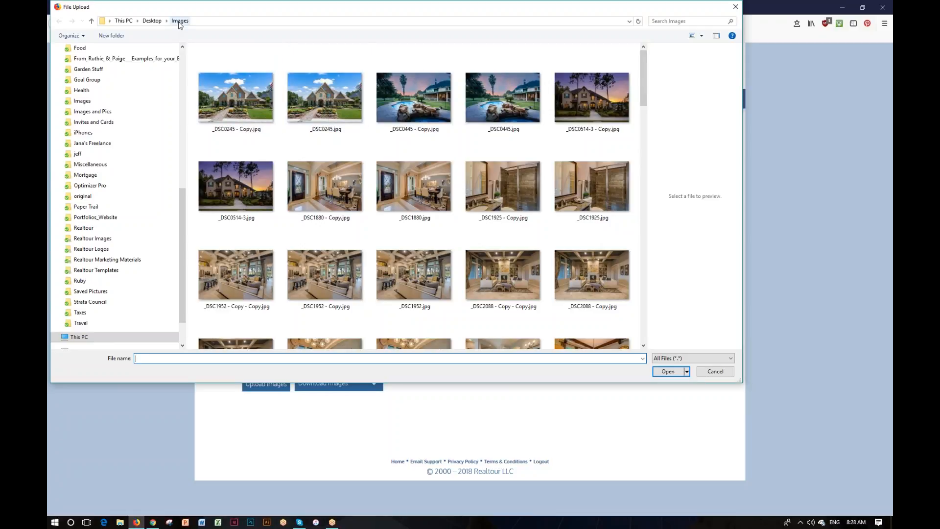
pyautogui.scroll(-6, 382, 147)
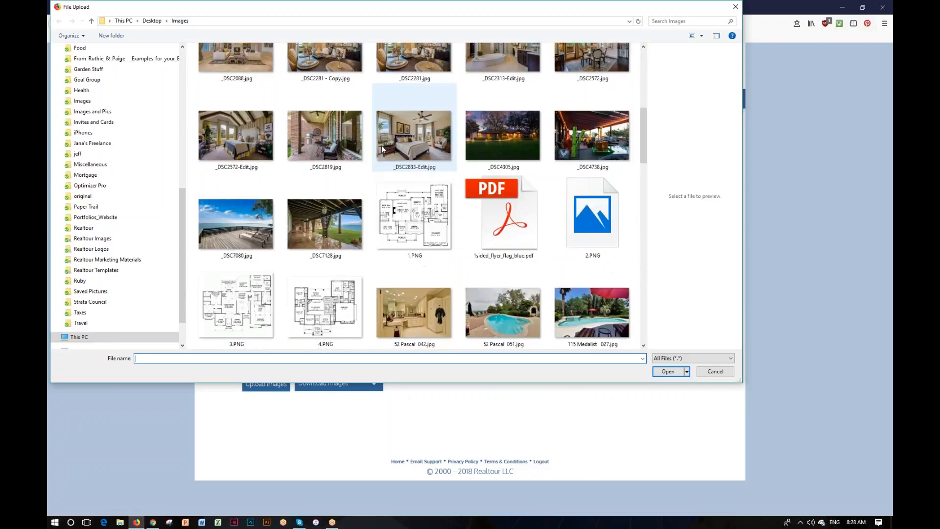
pyautogui.scroll(3, 382, 150)
pyautogui.click(235, 222)
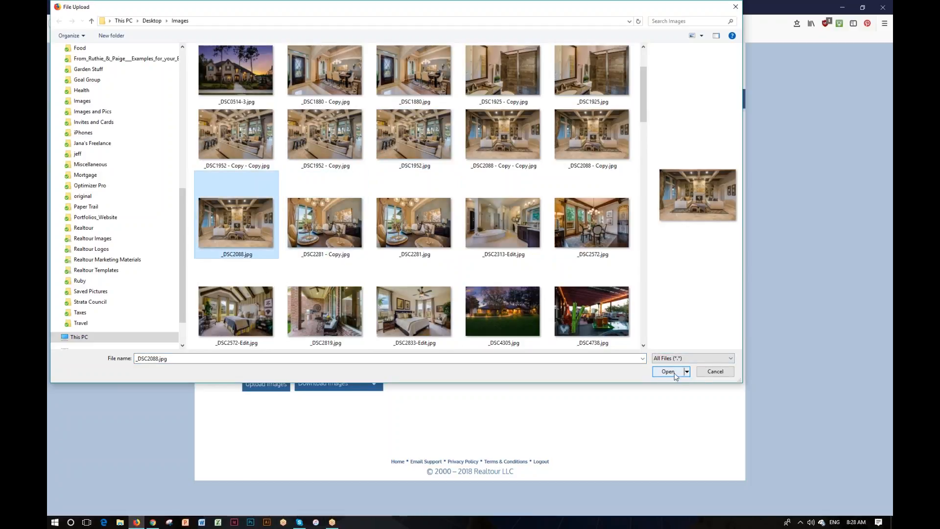
pyautogui.moveTo(253, 218)
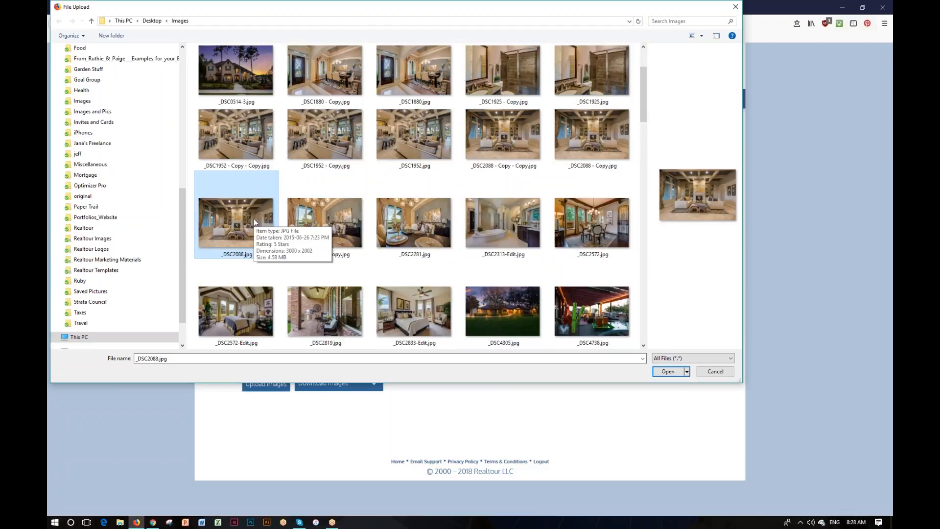
# Try selecting the range of images from _DSC0245 - Copy.jpg through _DSC2572.jpg for upload
pyautogui.scroll(2, 254, 218)
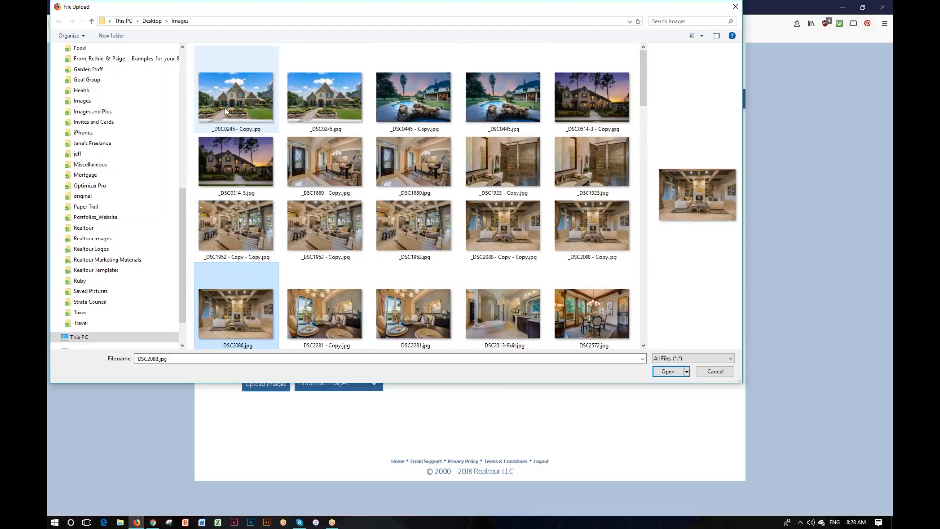
pyautogui.click(245, 104)
pyautogui.keyDown('shift'); pyautogui.click(595, 324); pyautogui.keyUp('shift')
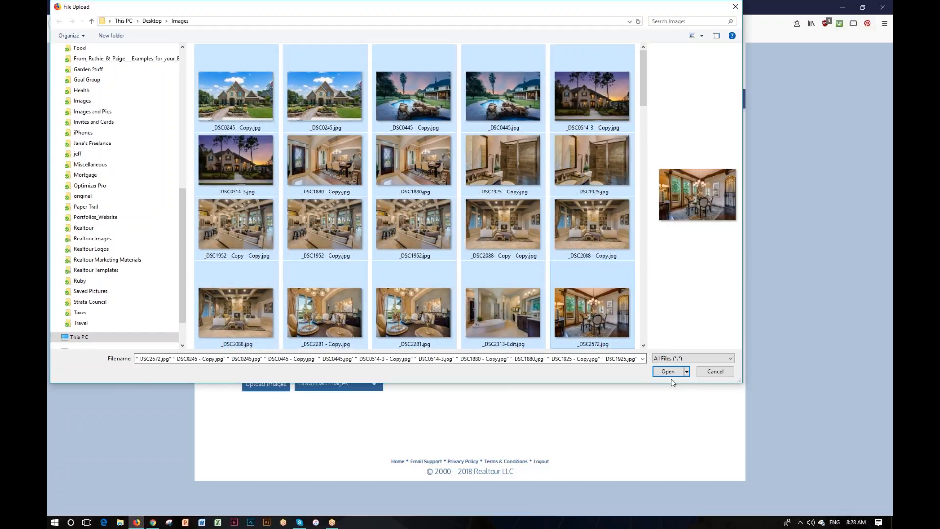
pyautogui.click(578, 270)
# Upload 901 Freewater 002.jpg to the tour's photos and check the end of the photo list for it
pyautogui.scroll(-5, 575, 272)
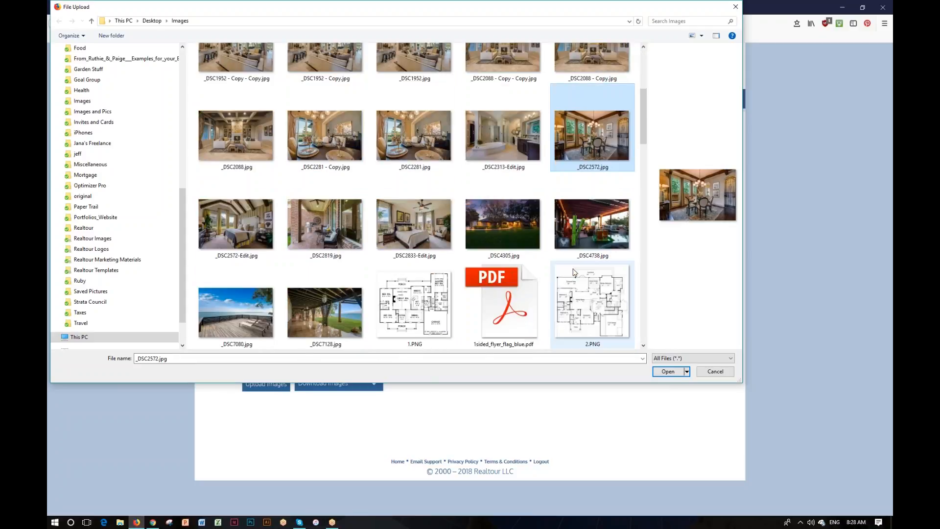
pyautogui.click(572, 298)
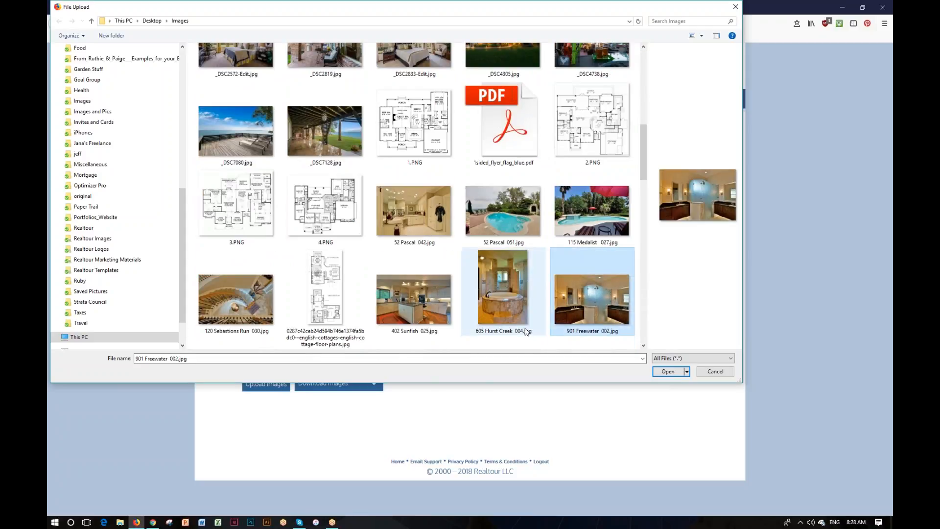
pyautogui.click(667, 372)
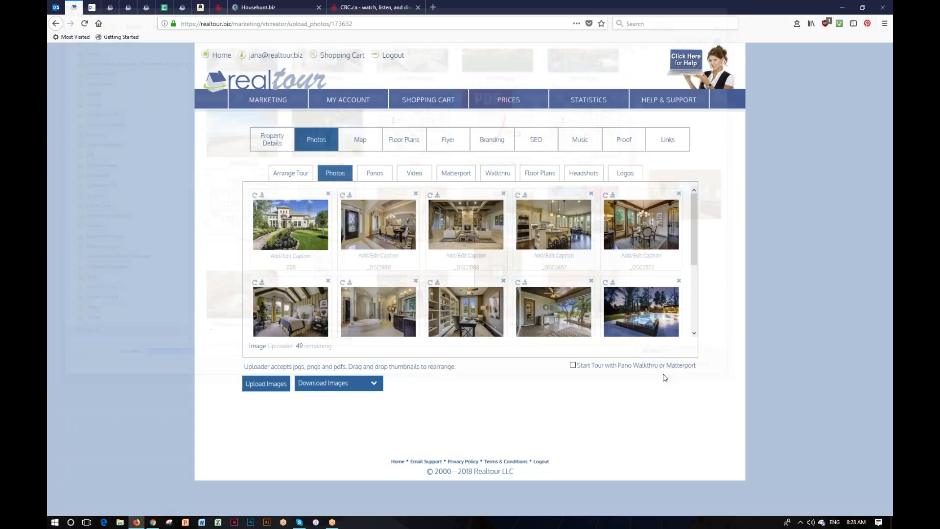
pyautogui.moveTo(695, 255); pyautogui.dragTo(697, 324)
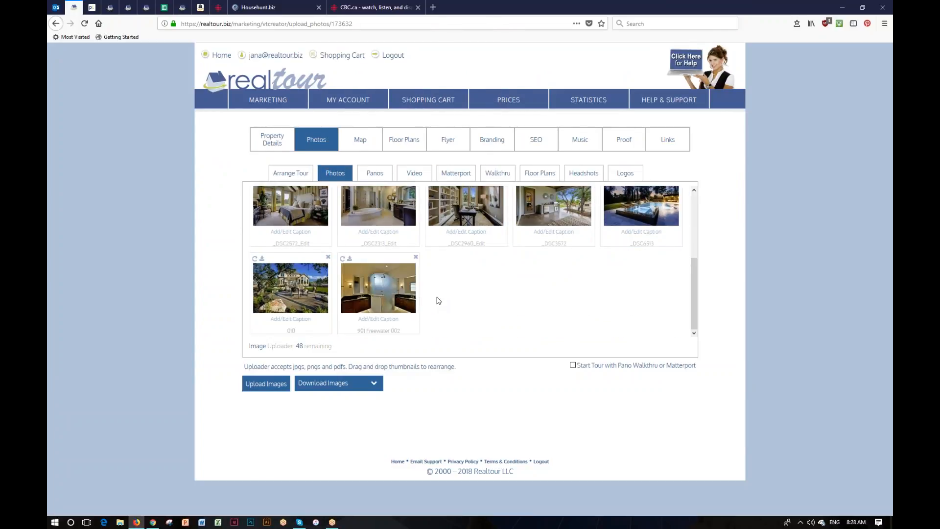
# Move the 901 Freewater 002 photo directly after the bathroom photo with the tub in the photo order
pyautogui.moveTo(380, 268)
pyautogui.scroll(1, 375, 322)
pyautogui.moveTo(374, 321)
pyautogui.moveTo(374, 321); pyautogui.dragTo(484, 240)
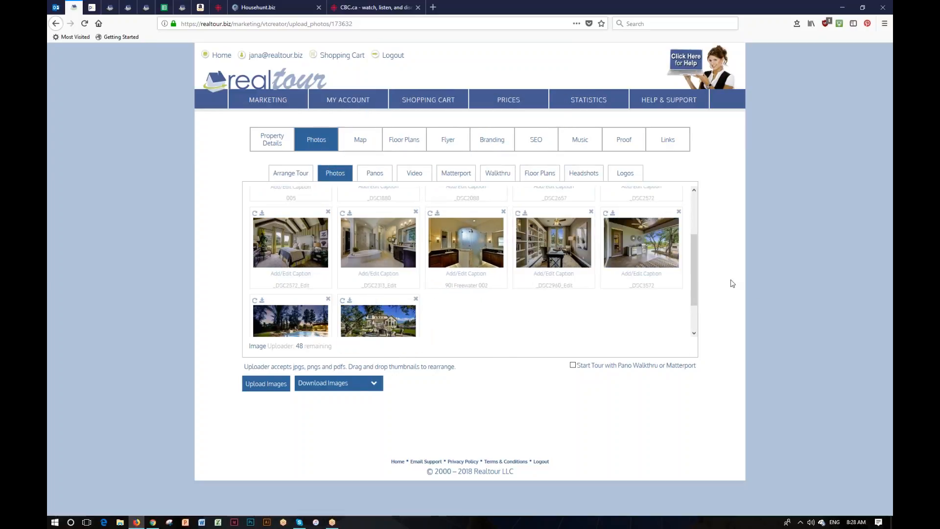
# Return to the first photos and check the size options for downloading the tour images
pyautogui.moveTo(693, 277); pyautogui.dragTo(693, 239)
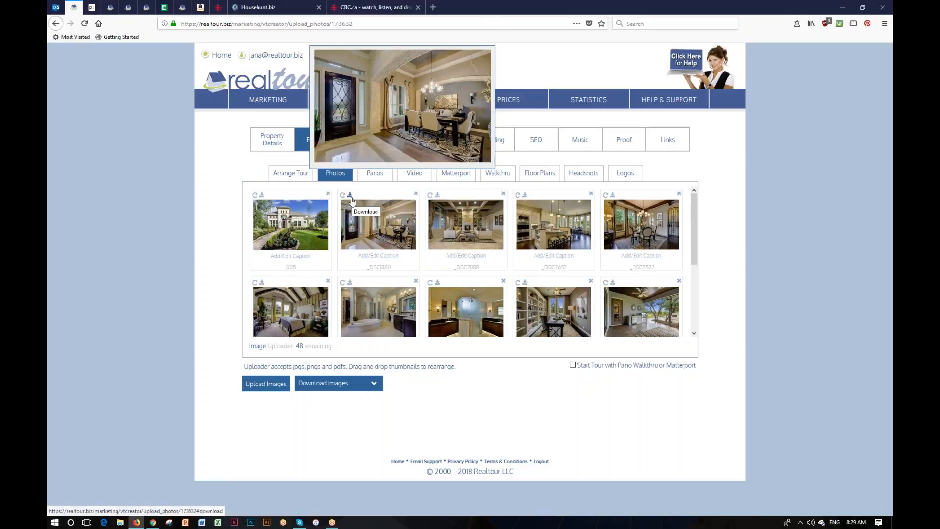
pyautogui.click(374, 387)
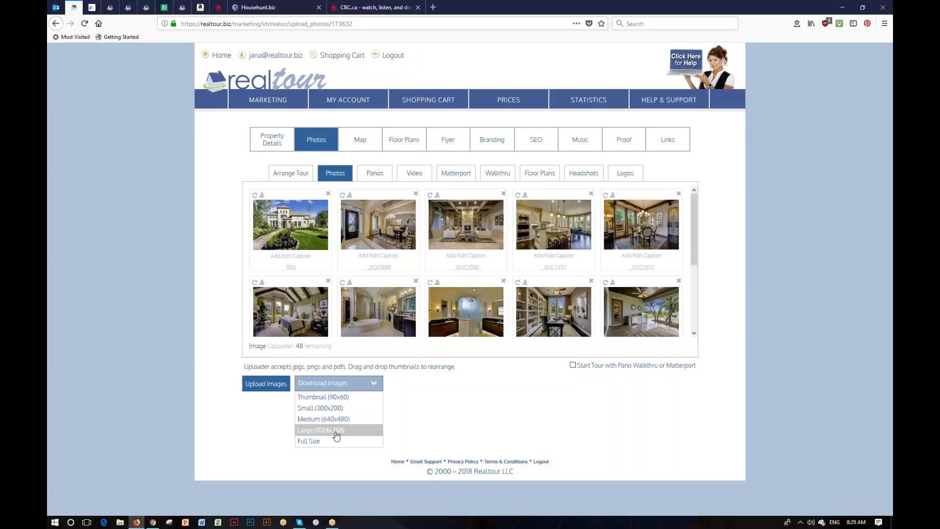
pyautogui.click(409, 402)
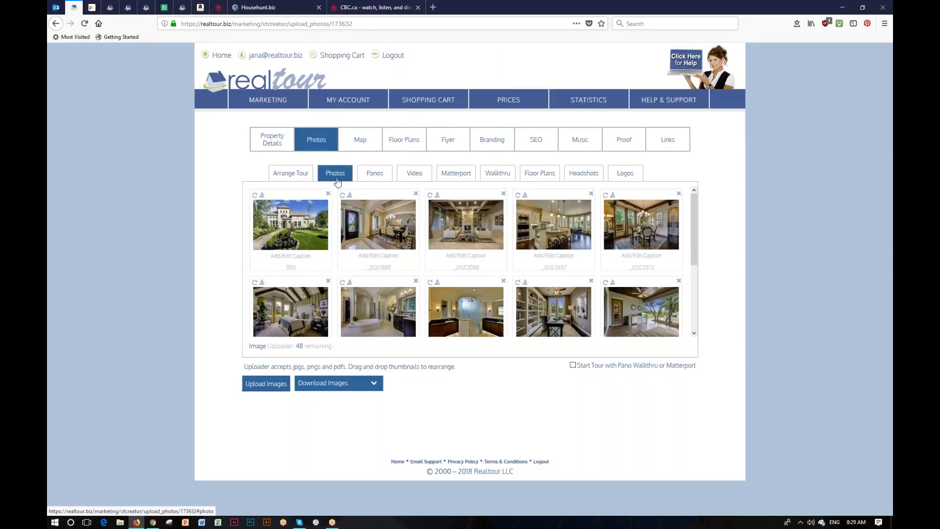
# Review the tour's panoramas, video, Matterport embed code, floor plans and headshots
pyautogui.click(377, 177)
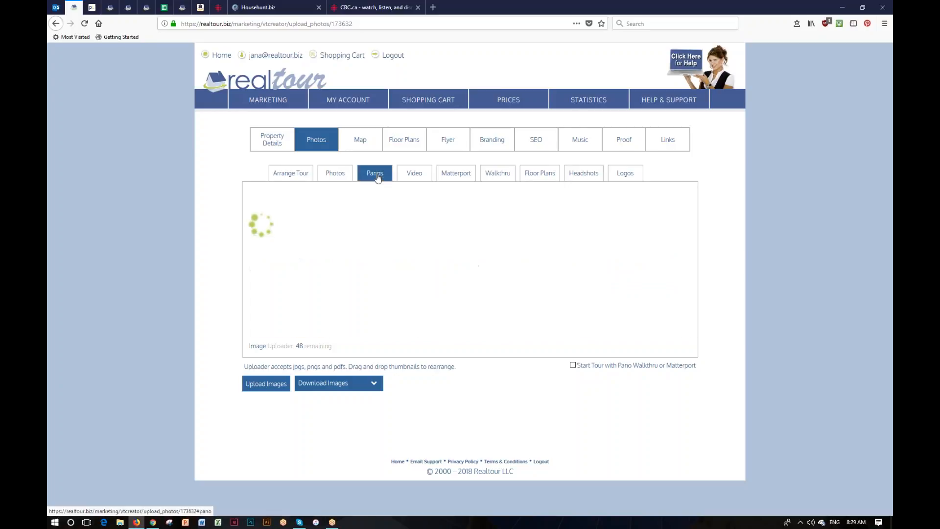
pyautogui.moveTo(310, 214)
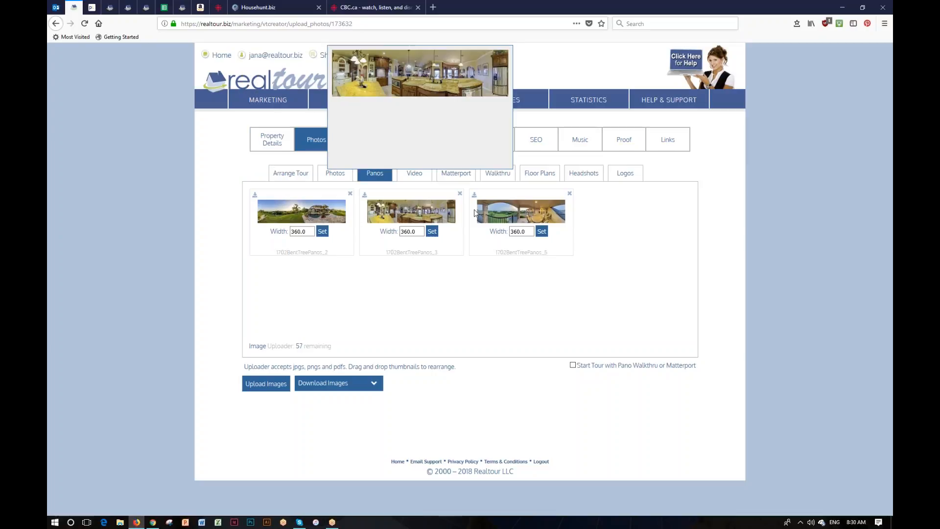
pyautogui.moveTo(491, 213)
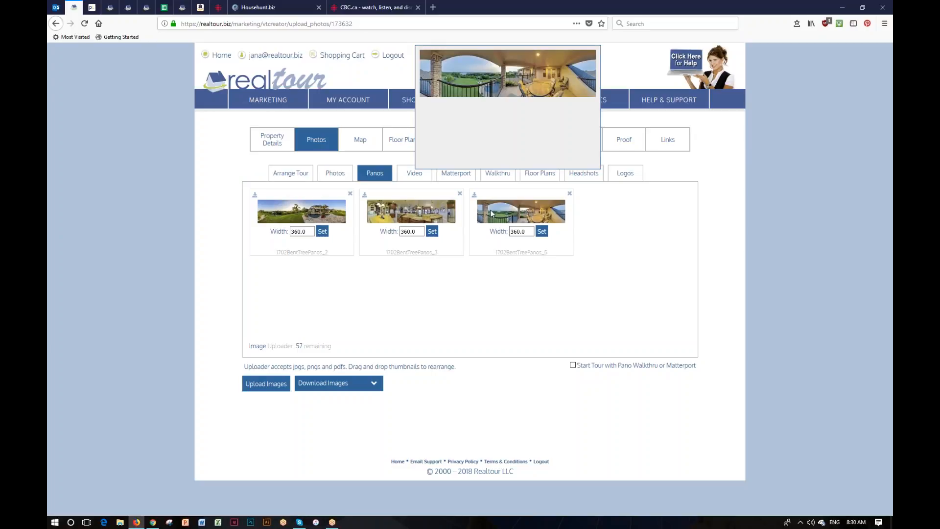
pyautogui.click(414, 176)
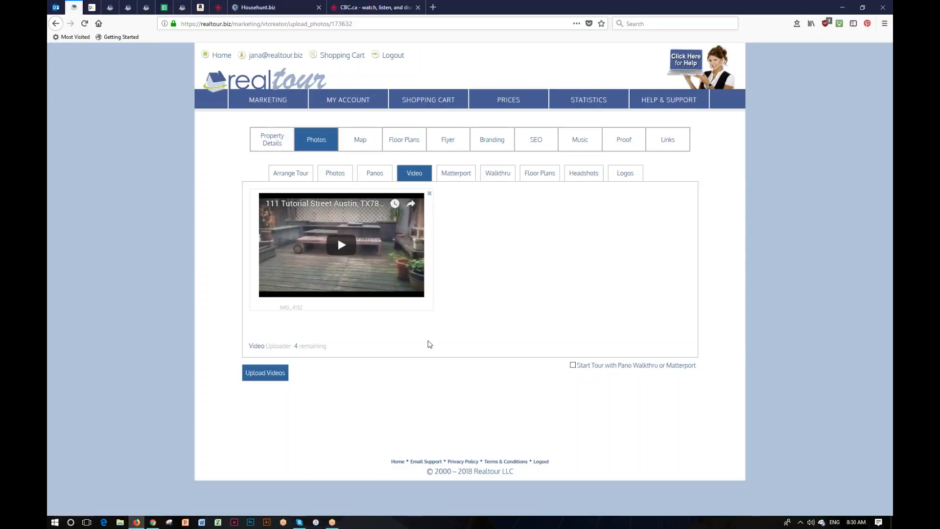
pyautogui.click(456, 173)
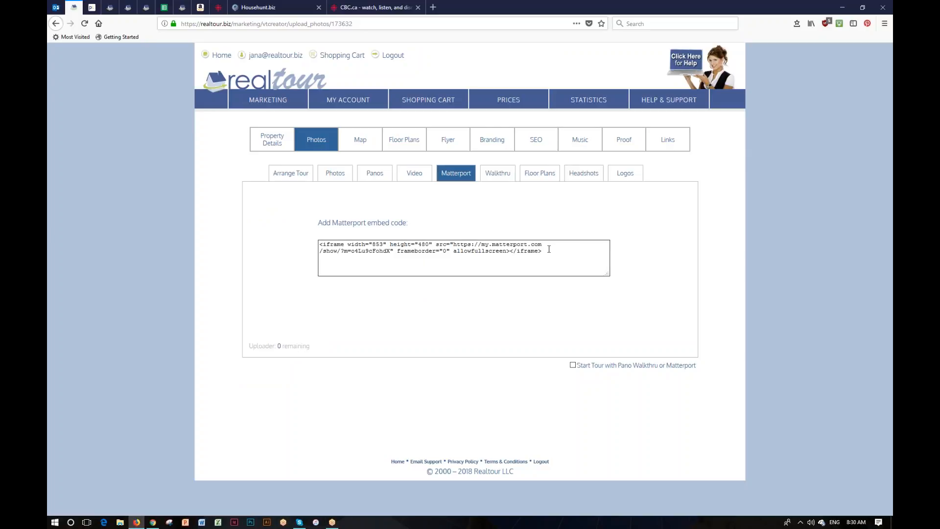
pyautogui.click(541, 175)
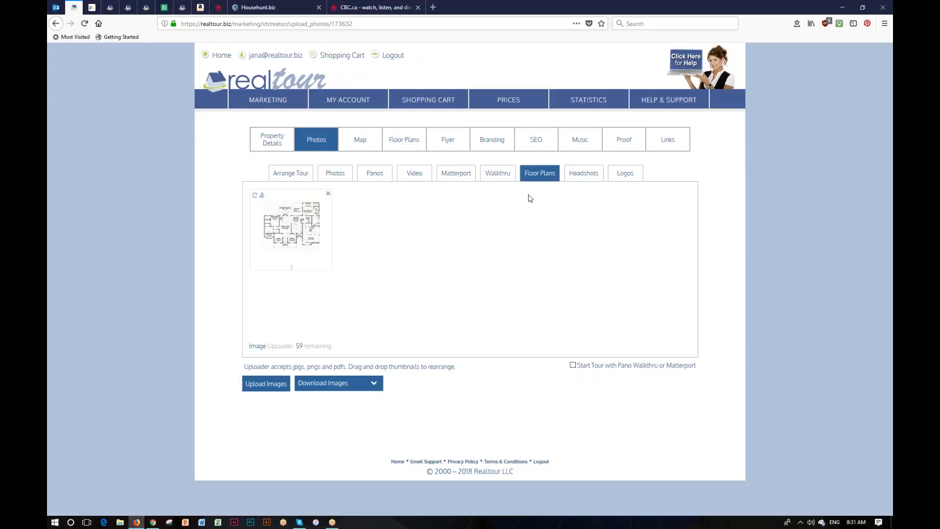
pyautogui.click(582, 181)
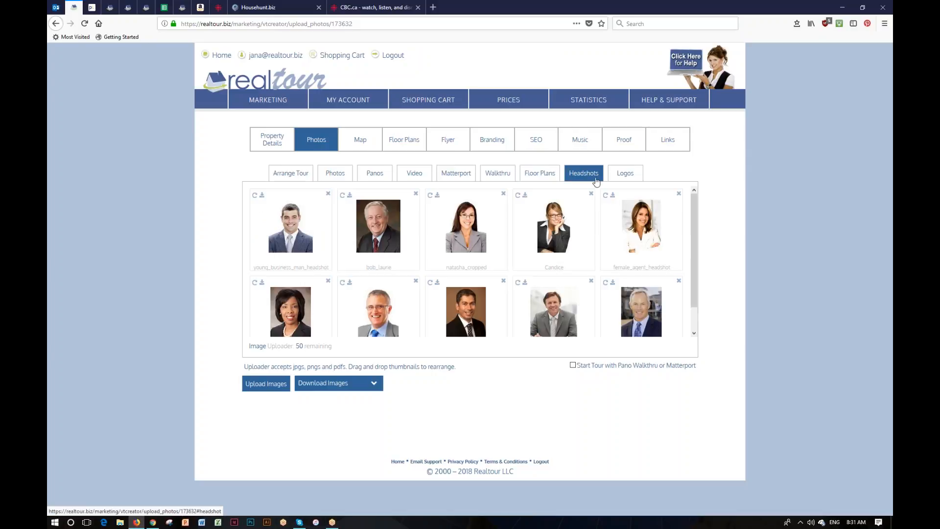
pyautogui.moveTo(353, 98)
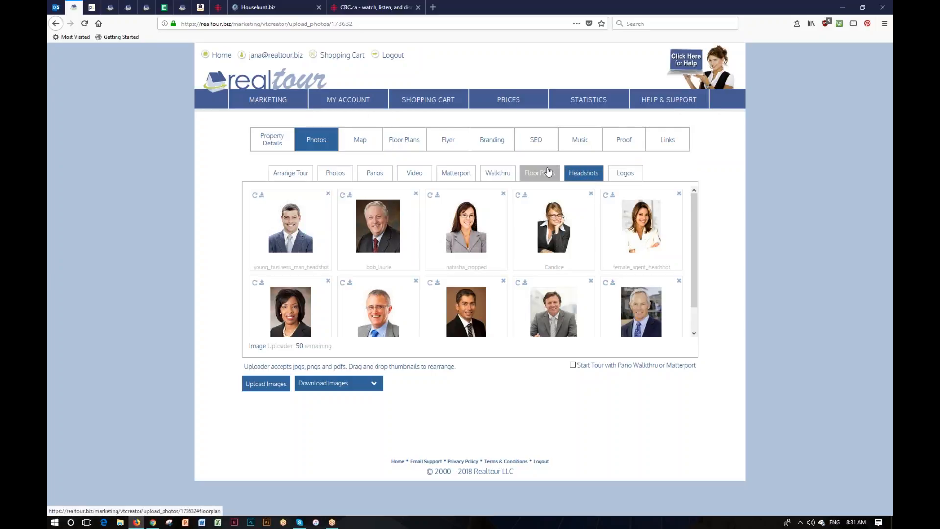
# Replace the caption of the first photo, the house exterior 005, with "Hello" and save it
pyautogui.click(335, 172)
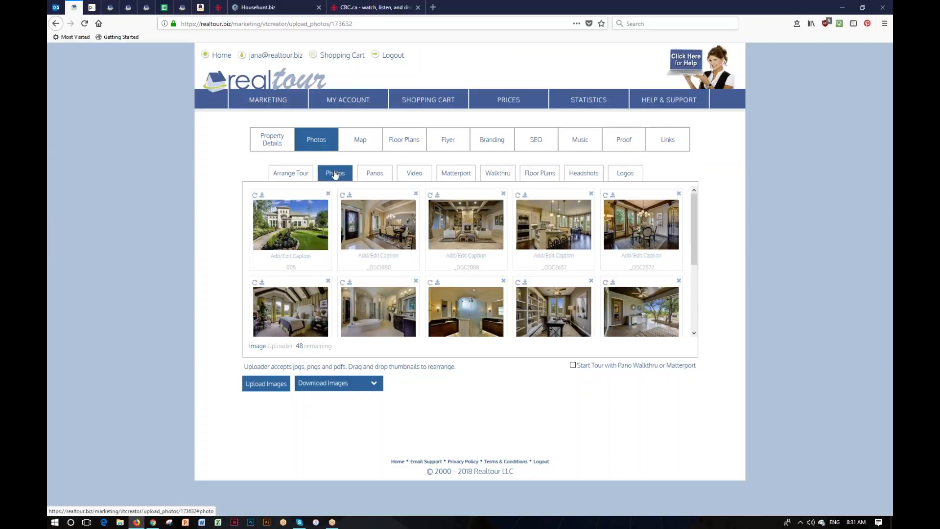
pyautogui.moveTo(288, 248)
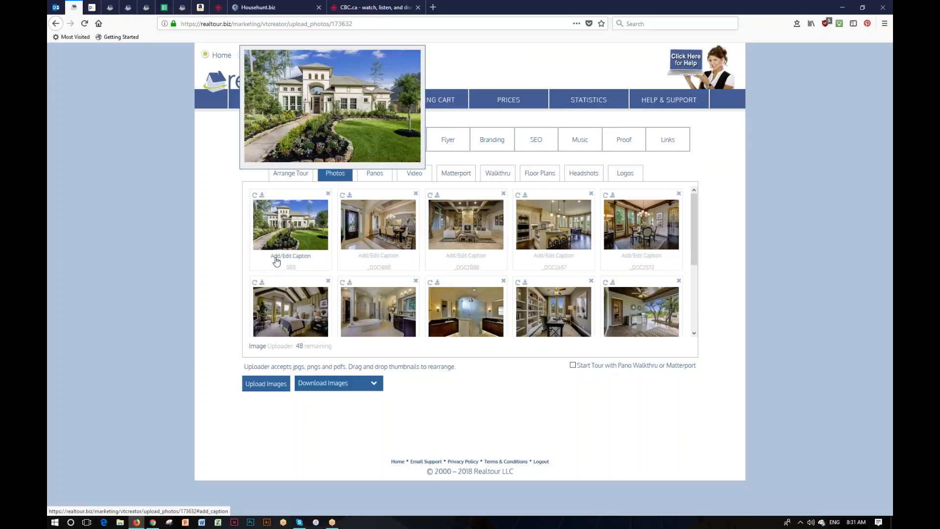
pyautogui.click(303, 257)
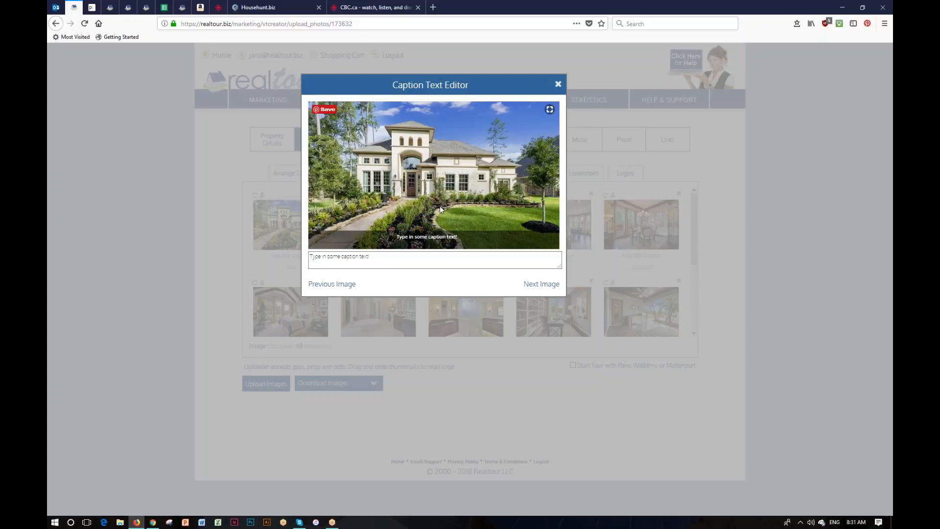
pyautogui.click(391, 257)
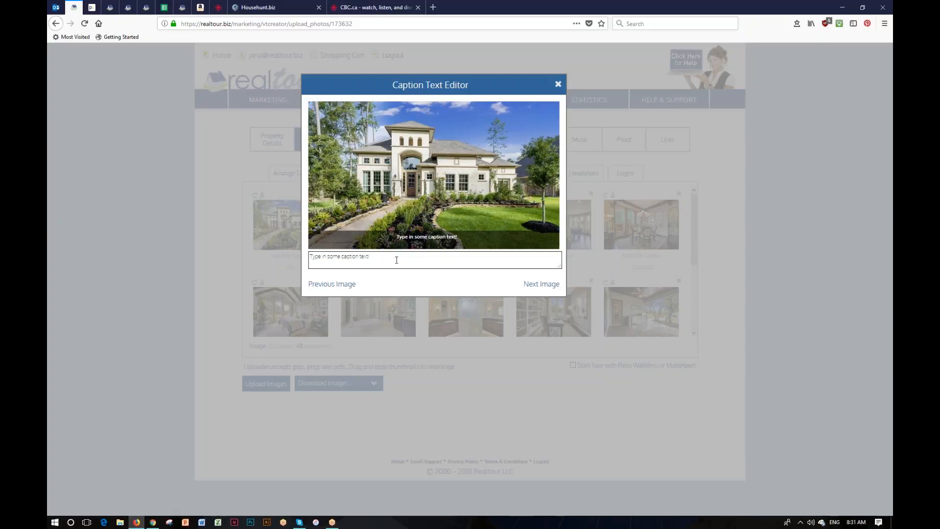
pyautogui.moveTo(370, 256); pyautogui.dragTo(310, 257)
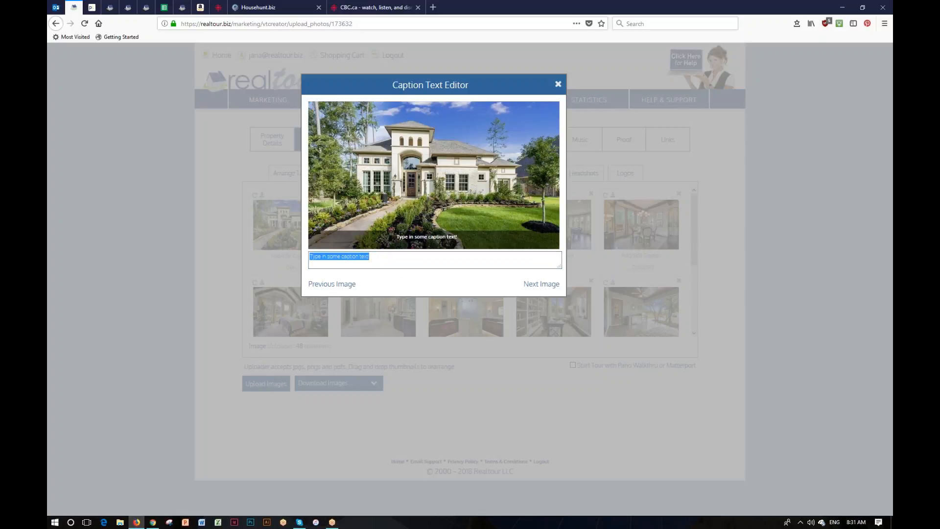
pyautogui.write('Hello')
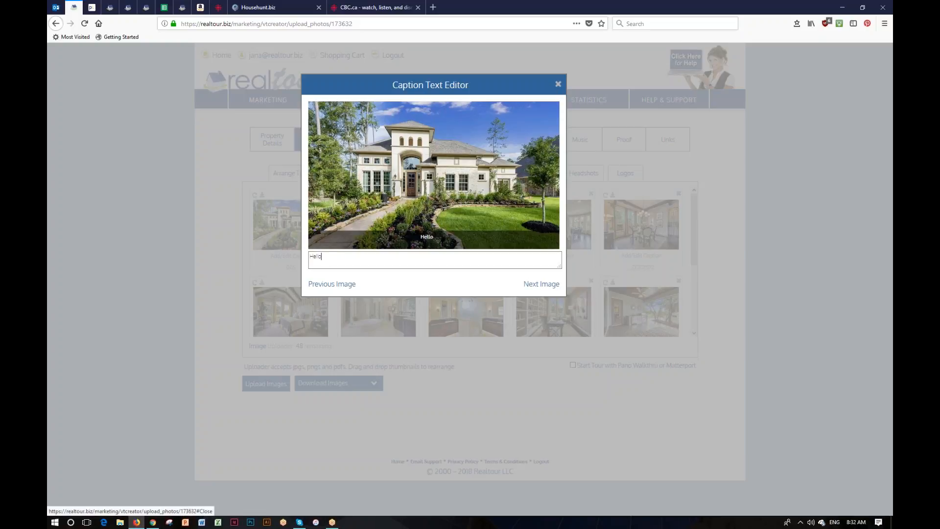
pyautogui.click(542, 284)
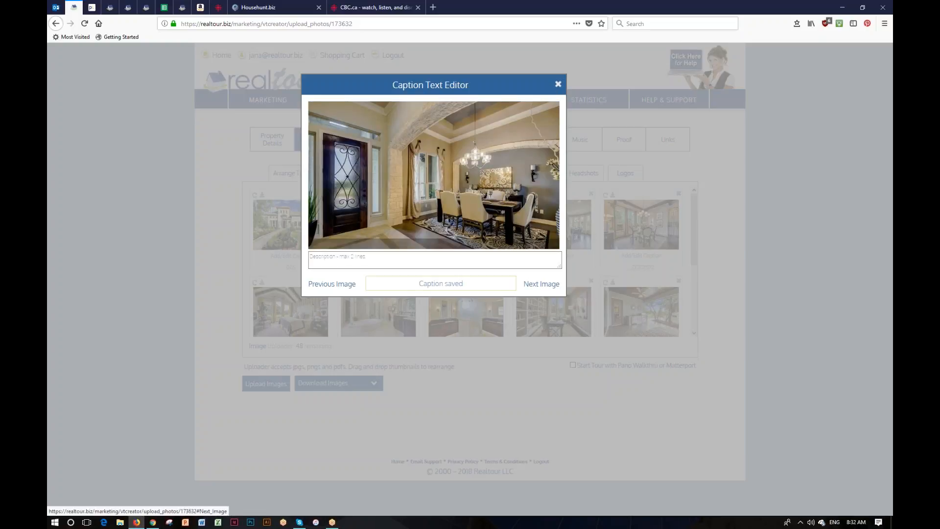
# Look through the captions of the dining room, living room and kitchen photos, leaving the caption editor at the end
pyautogui.click(396, 257)
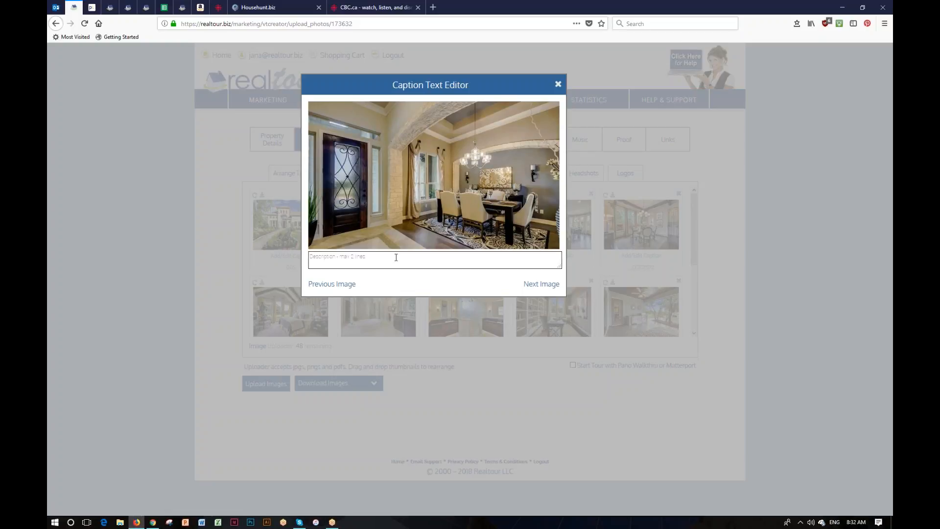
pyautogui.click(549, 285)
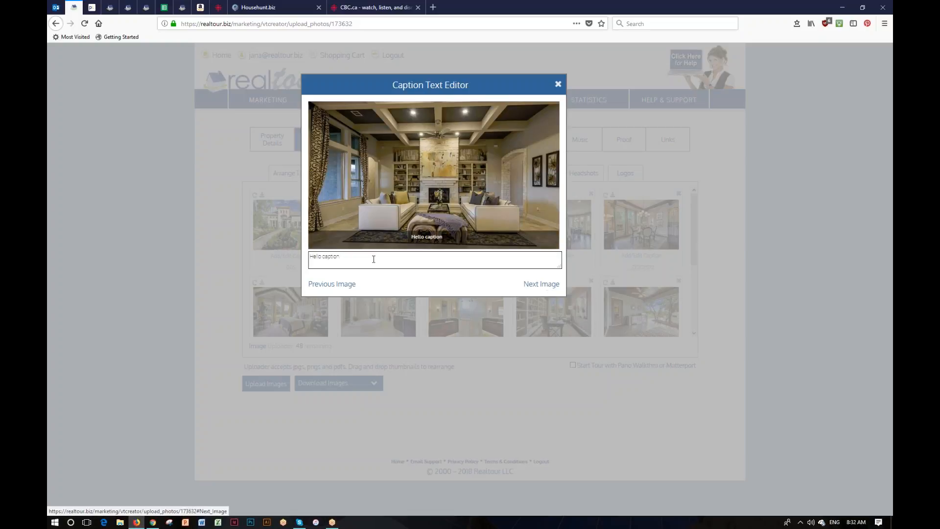
pyautogui.click(540, 283)
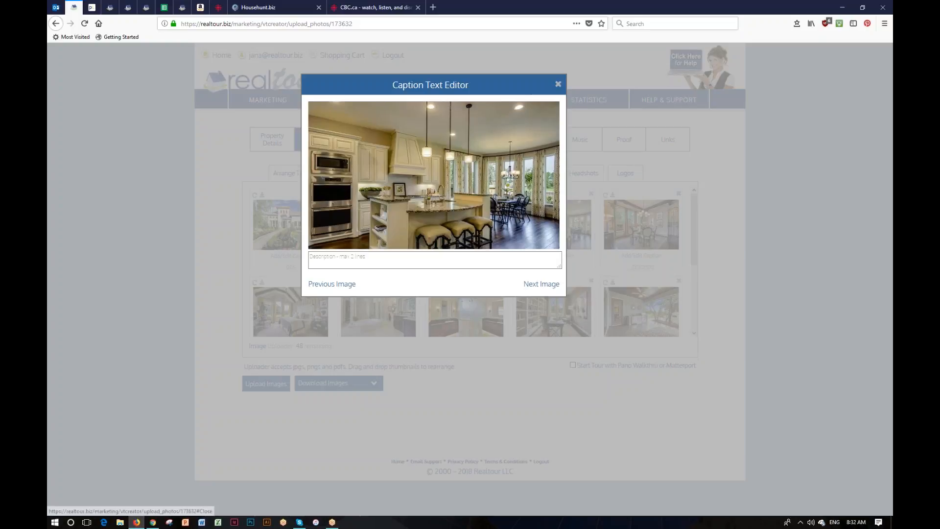
pyautogui.click(557, 84)
# Move the entry and dining room photo to third place, directly after the living room photo
pyautogui.moveTo(249, 232)
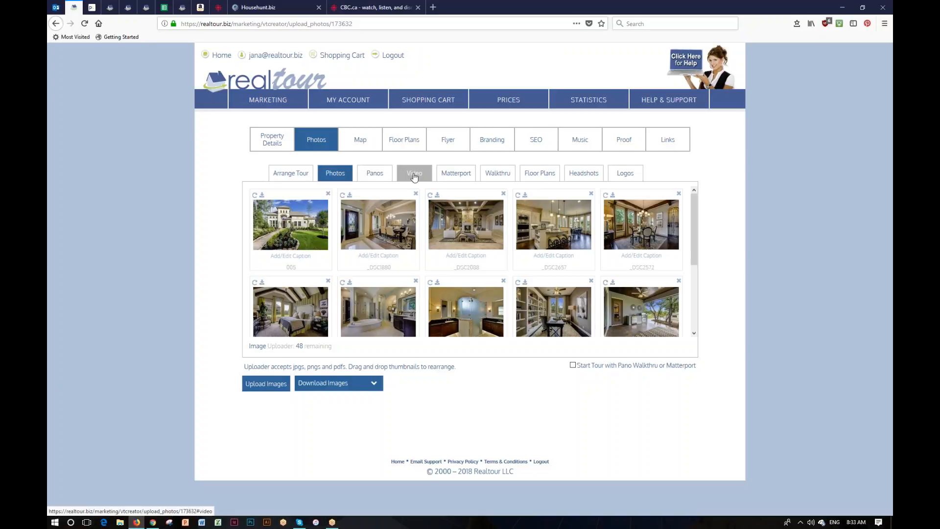
pyautogui.moveTo(384, 217)
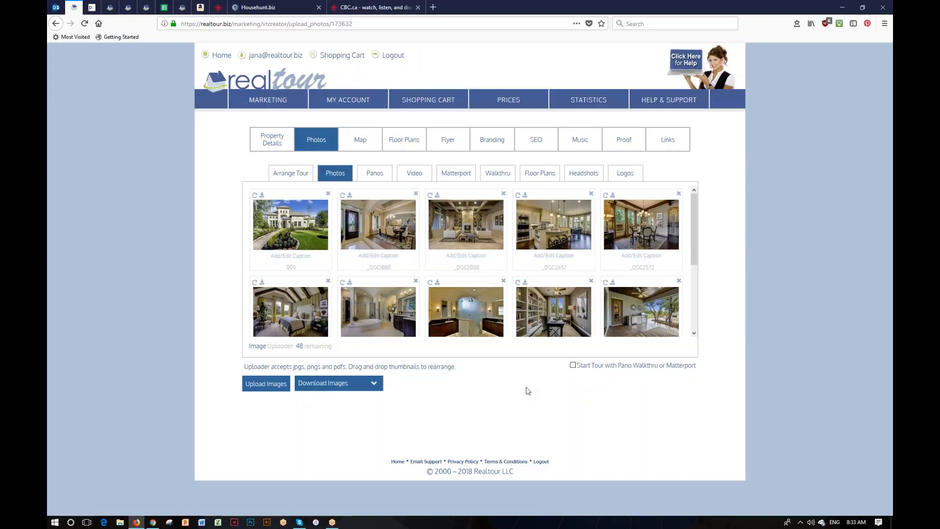
pyautogui.moveTo(392, 226); pyautogui.dragTo(482, 224)
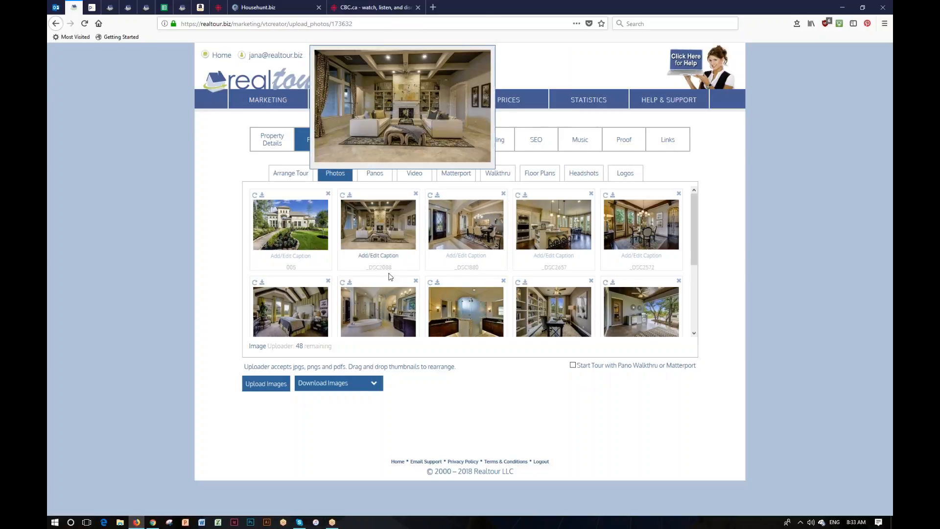
pyautogui.moveTo(381, 269)
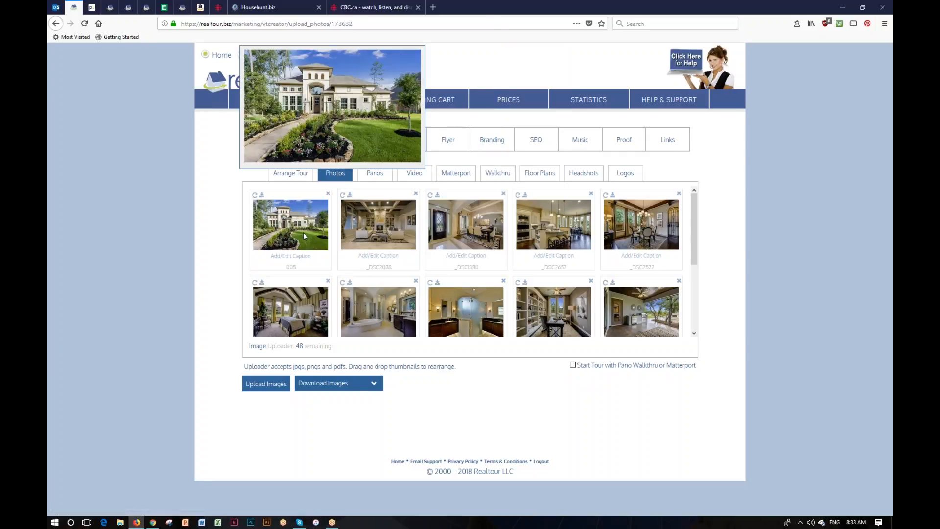
pyautogui.moveTo(680, 248)
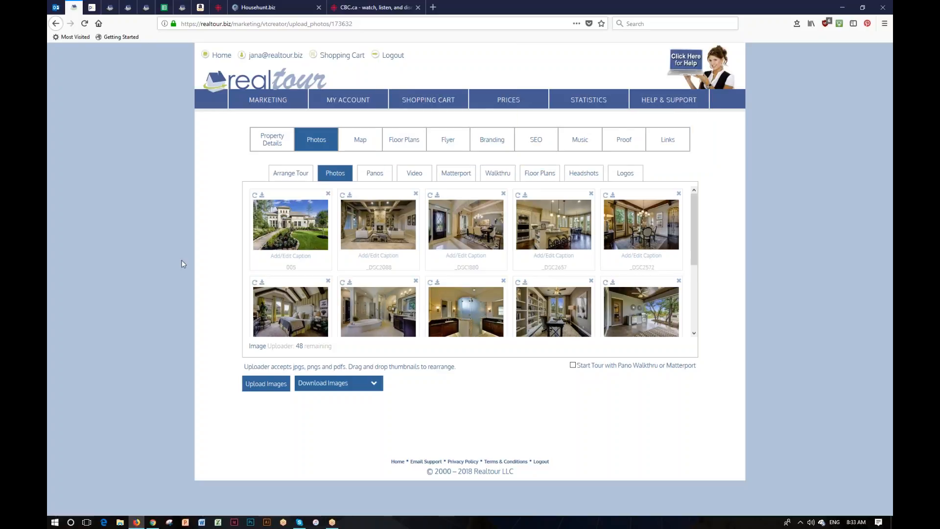
# Arrange the tour so the kitchen photo _DSC2657.jpg and the kitchen panorama come between the exterior photo 005.jpg and the living room photo
pyautogui.click(291, 174)
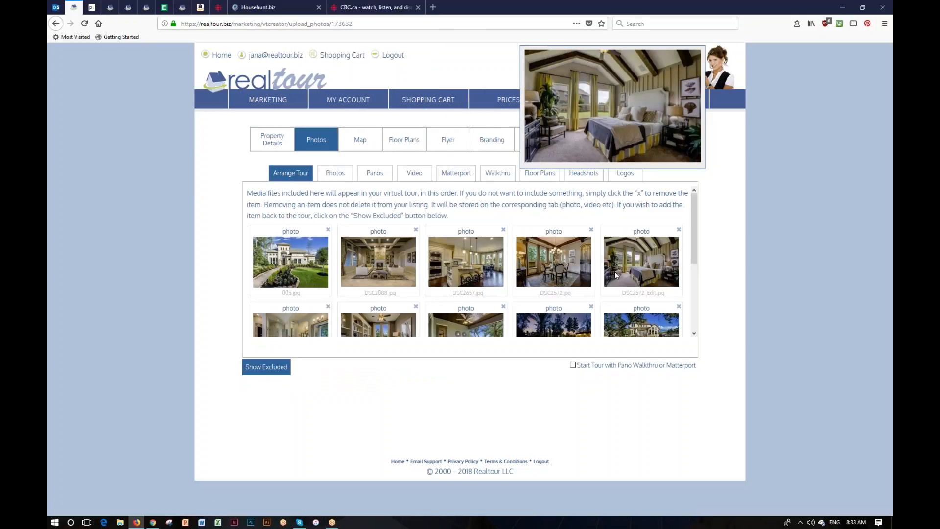
pyautogui.moveTo(694, 239); pyautogui.dragTo(699, 307)
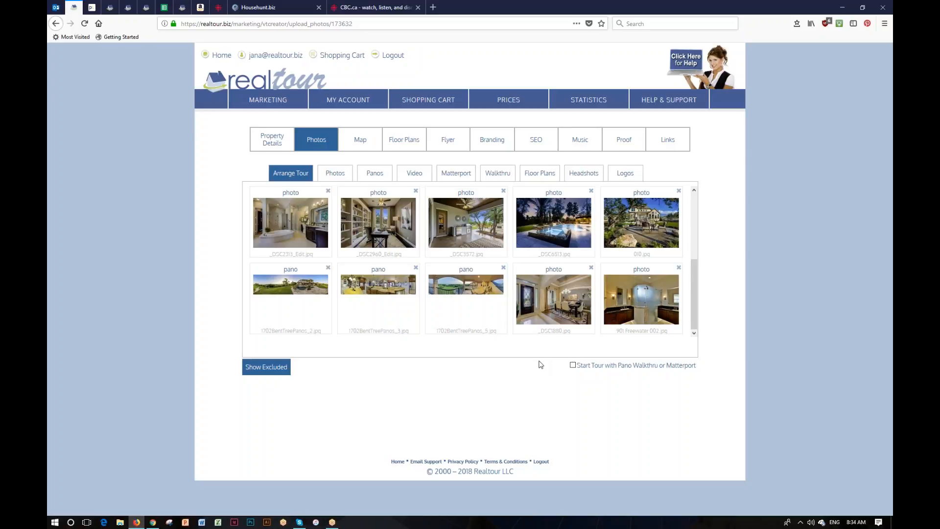
pyautogui.moveTo(692, 280); pyautogui.dragTo(692, 201)
pyautogui.moveTo(384, 267); pyautogui.dragTo(471, 230)
pyautogui.scroll(-4, 424, 283)
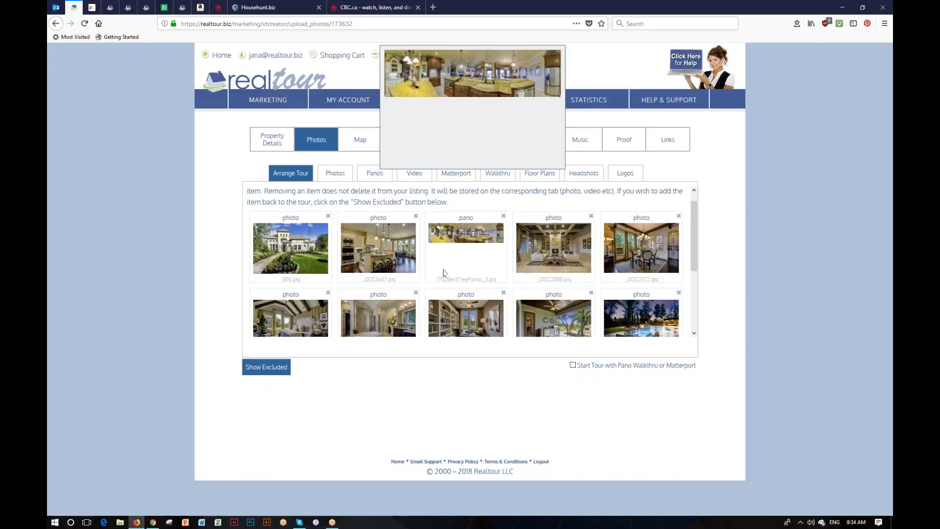
# Exclude the kitchen photo _DSC2657.jpg from the virtual tour and add it back from the excluded media files
pyautogui.click(416, 217)
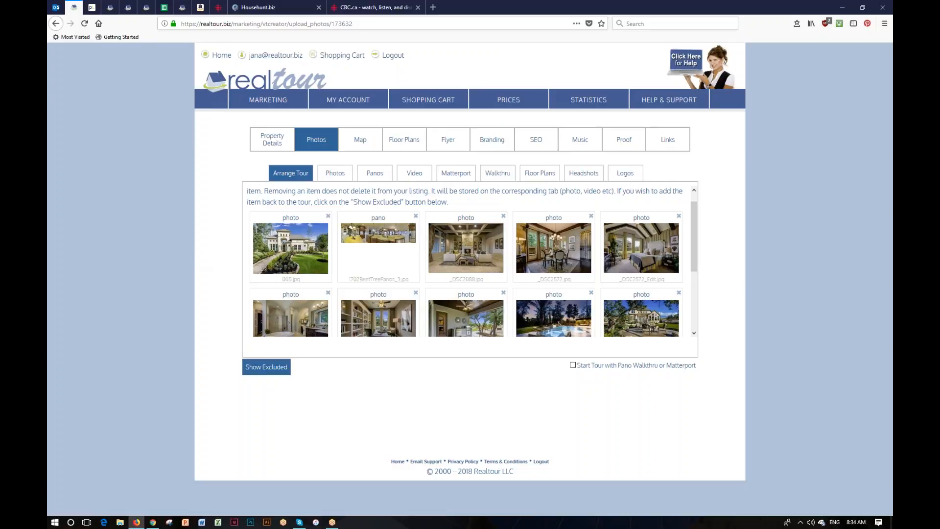
pyautogui.click(274, 372)
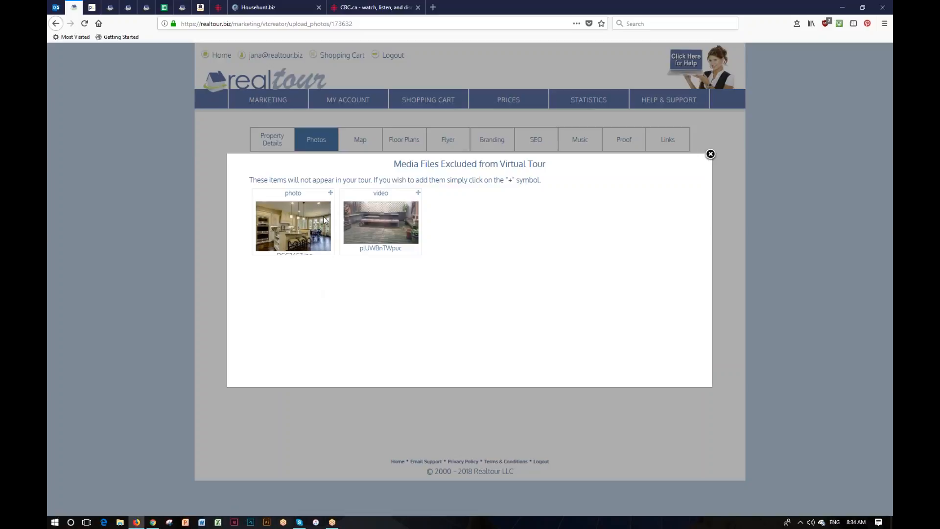
pyautogui.click(330, 194)
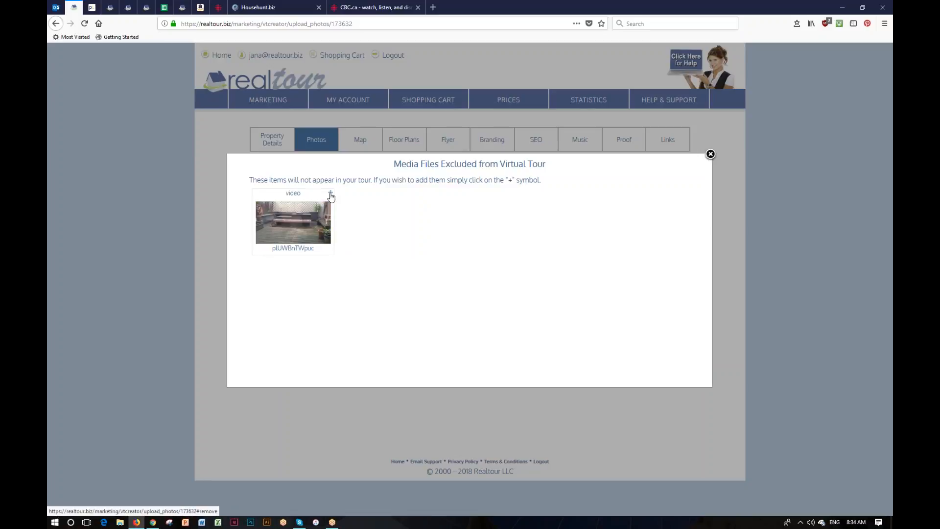
pyautogui.click(710, 155)
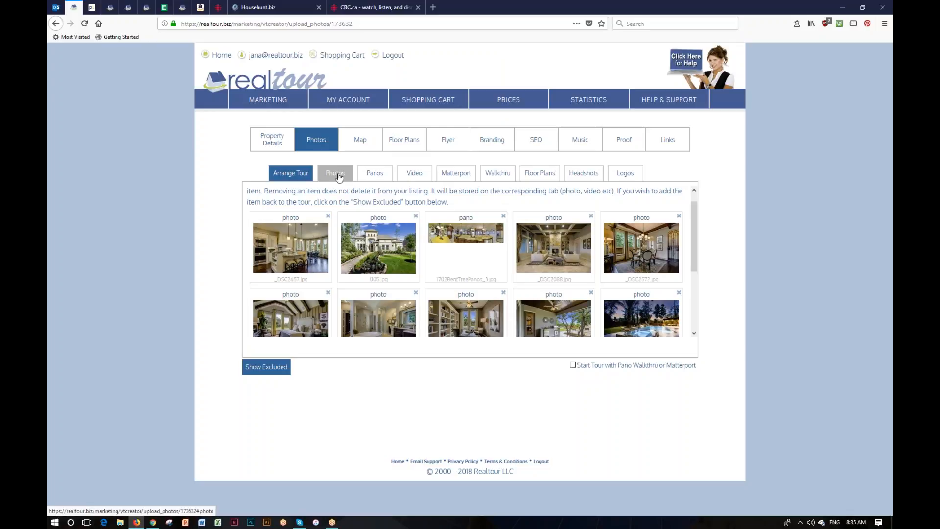
pyautogui.moveTo(630, 250)
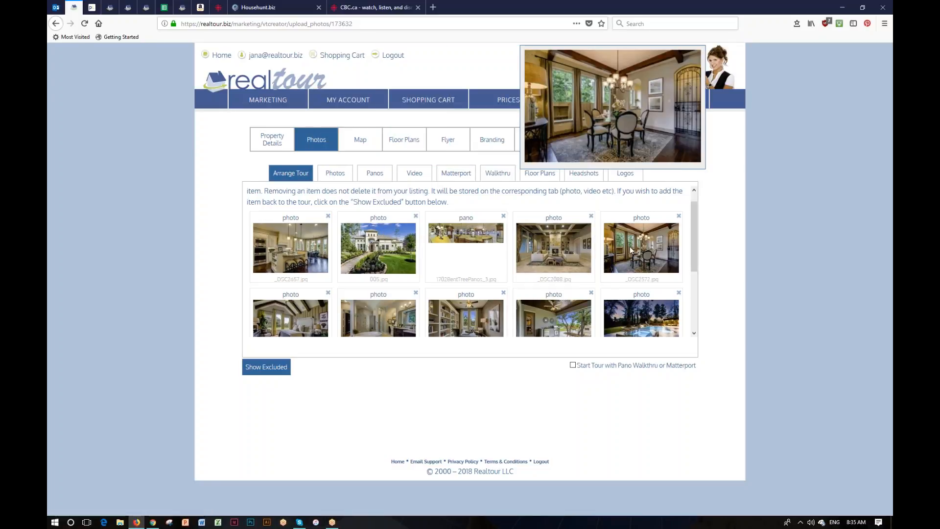
# Switch from the tour arrangement to the list of uploaded photos and look over it
pyautogui.moveTo(392, 277)
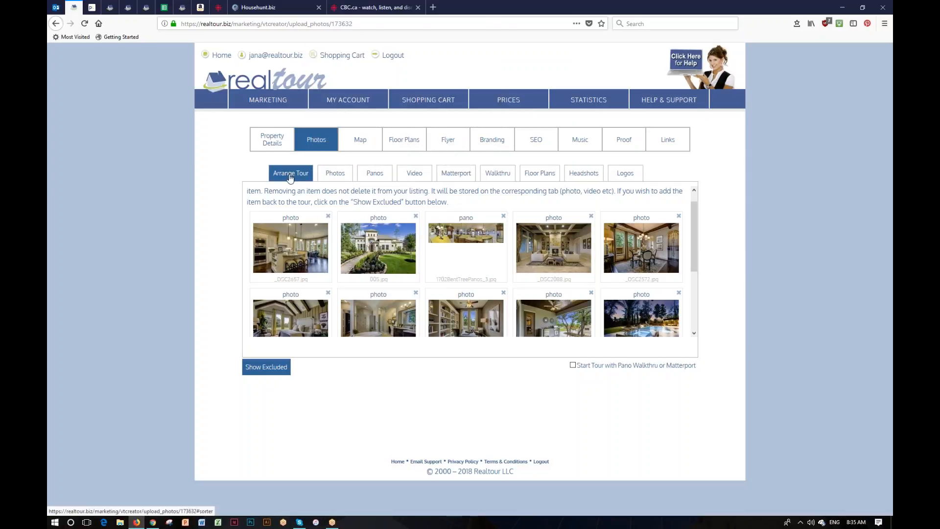
pyautogui.click(337, 175)
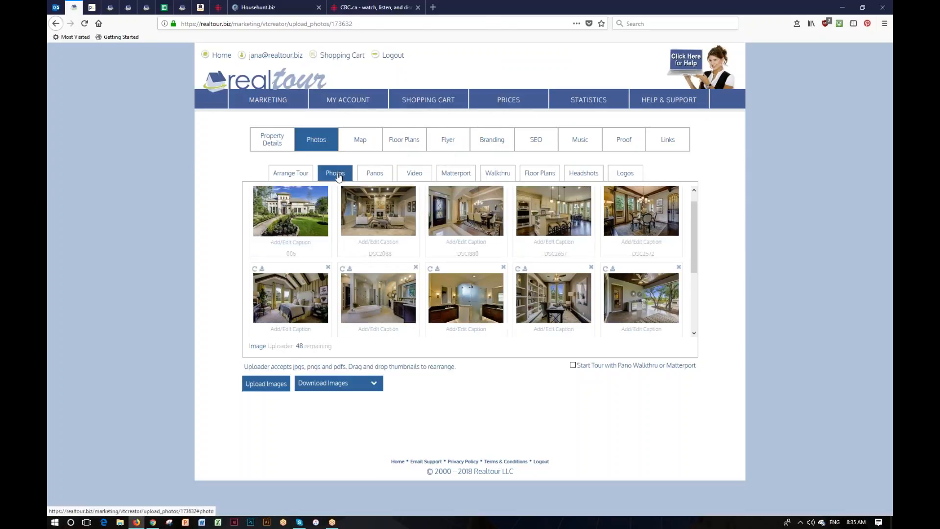
pyautogui.moveTo(456, 255)
# Check the property address against the tour's map and reposition the location marker
pyautogui.click(360, 142)
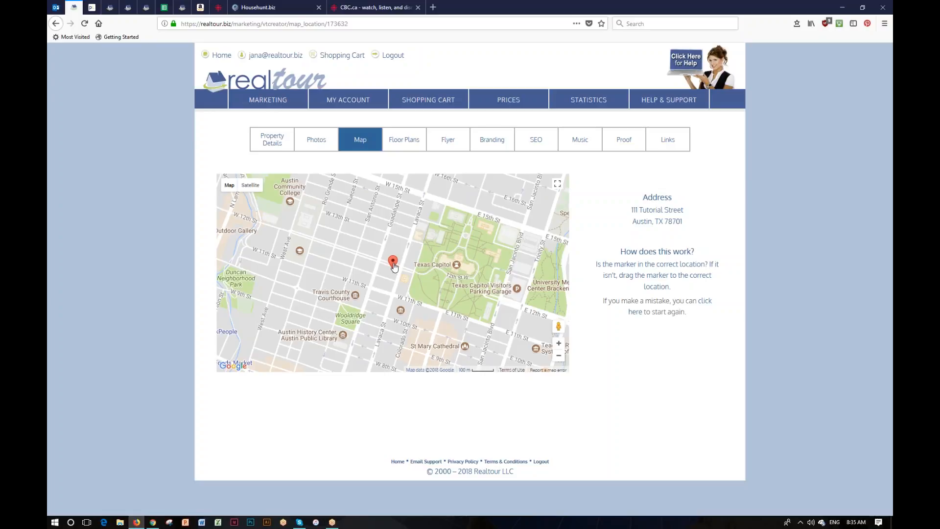
pyautogui.moveTo(631, 210); pyautogui.dragTo(688, 211)
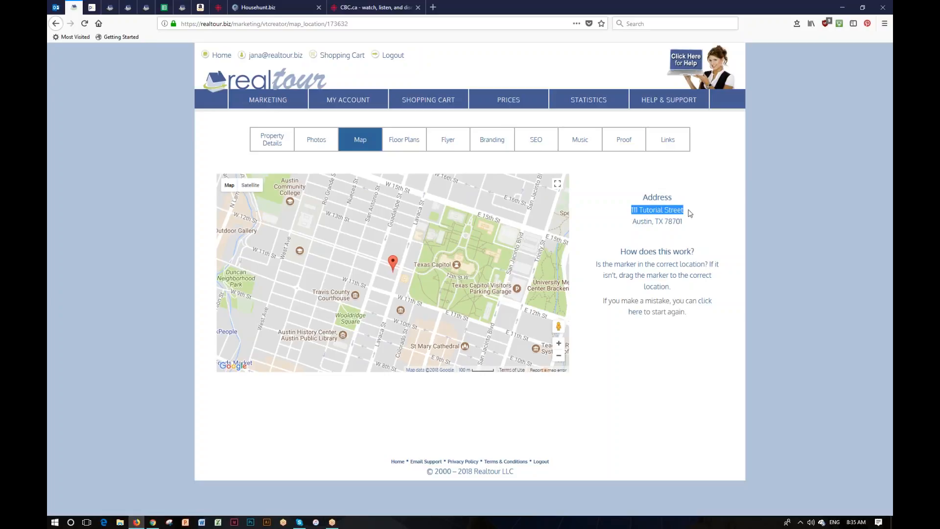
pyautogui.moveTo(632, 221); pyautogui.dragTo(690, 226)
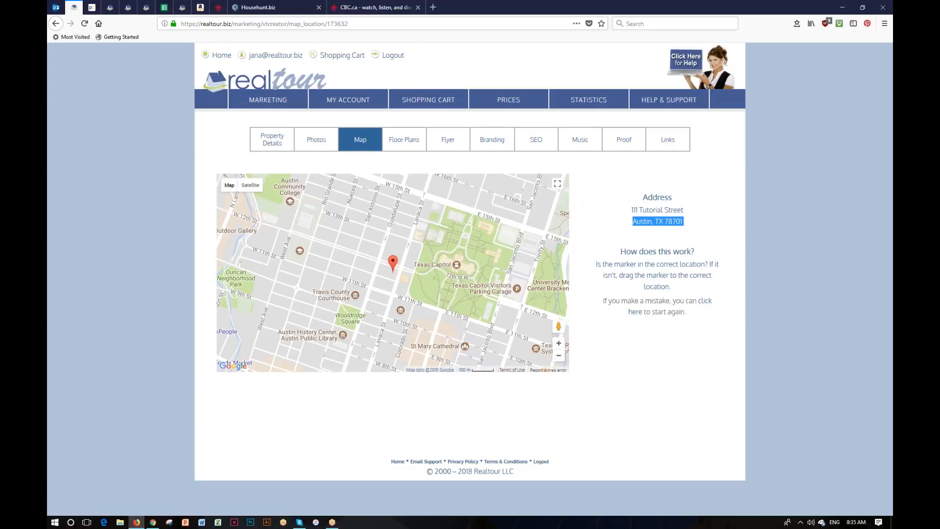
pyautogui.moveTo(393, 262)
pyautogui.mouseDown()
pyautogui.moveTo(400, 224)
pyautogui.moveTo(374, 221)
pyautogui.mouseUp()
# Place the entry, living room, dining room and bathroom photos on the floor plan, and preview the photo placed in the family room
pyautogui.click(404, 139)
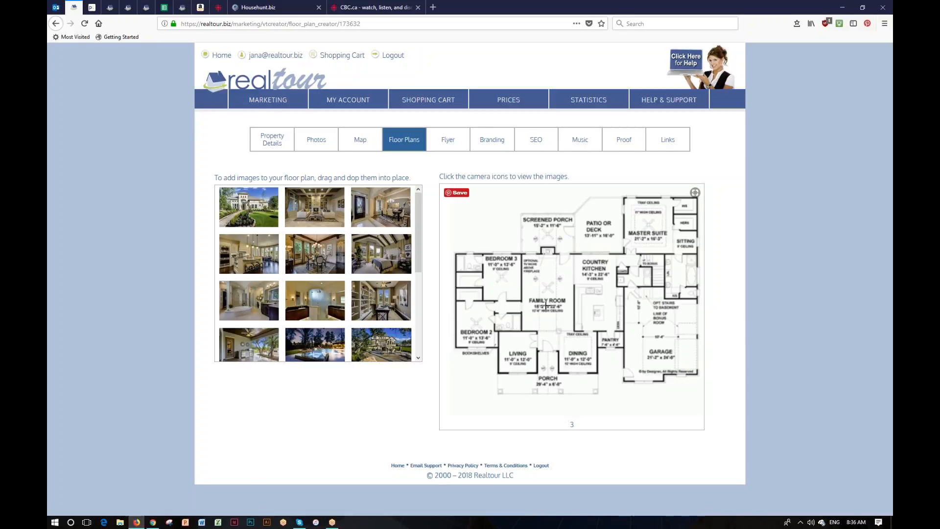
pyautogui.moveTo(377, 211); pyautogui.dragTo(577, 271)
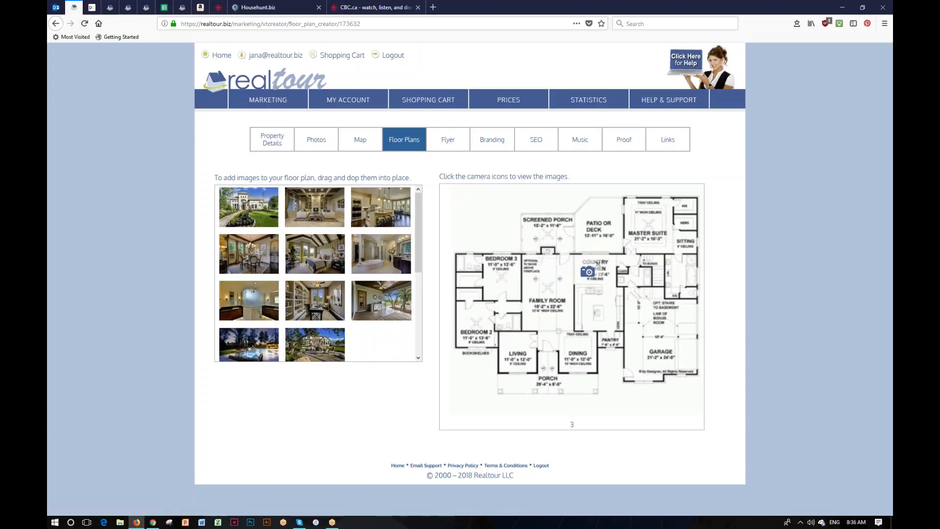
pyautogui.moveTo(315, 209); pyautogui.dragTo(545, 300)
pyautogui.moveTo(373, 207); pyautogui.dragTo(606, 312)
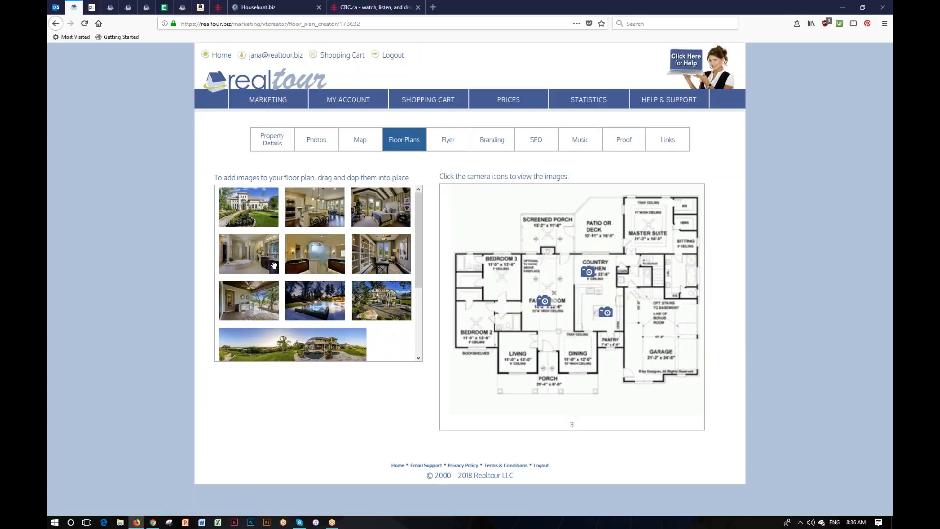
pyautogui.moveTo(247, 253); pyautogui.dragTo(545, 335)
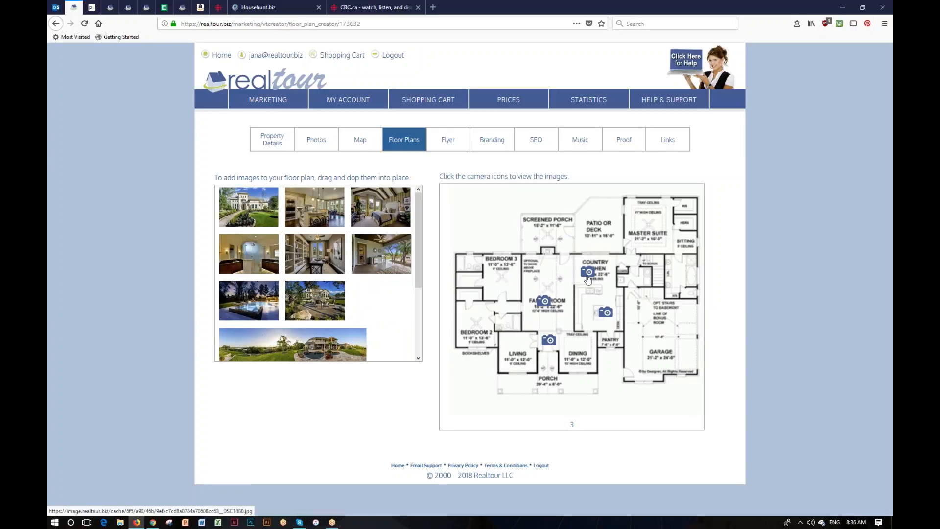
pyautogui.click(544, 302)
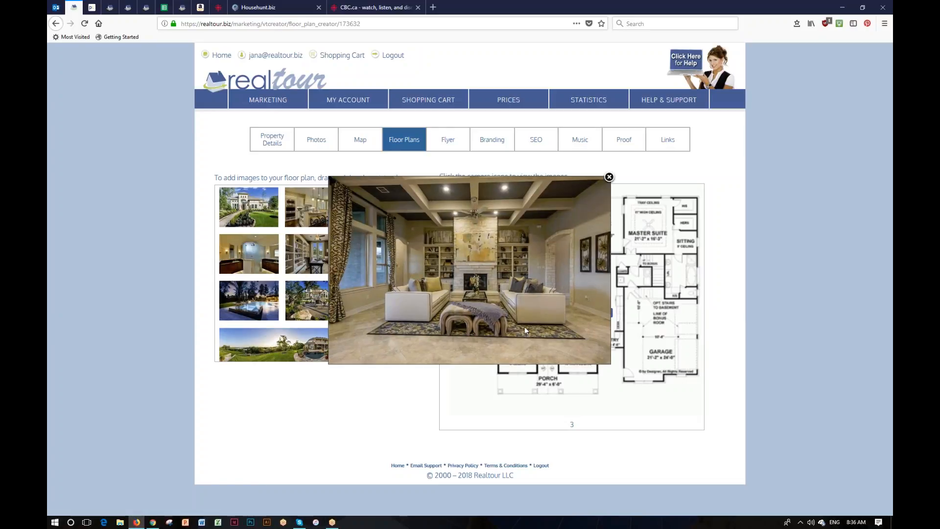
pyautogui.click(609, 177)
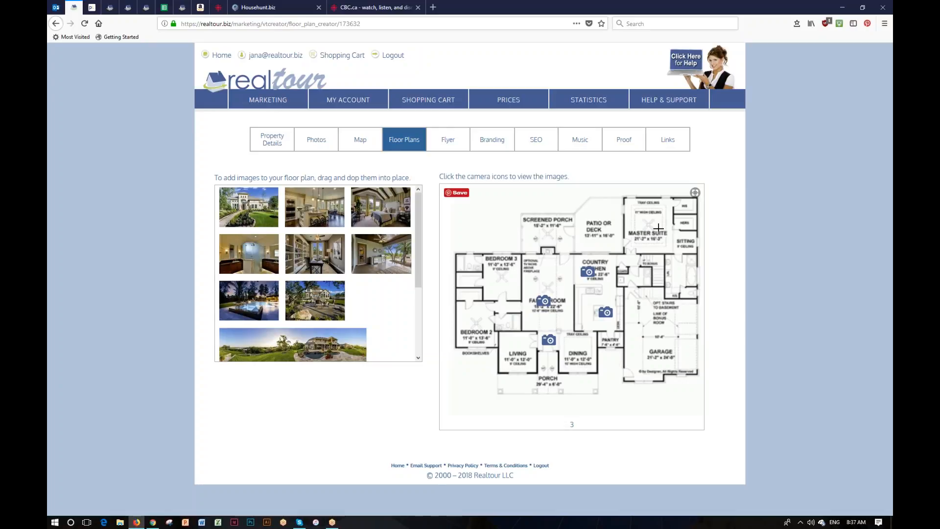
# Choose the black For Sale flyer as the tour's print material, remove it and add it again
pyautogui.click(447, 142)
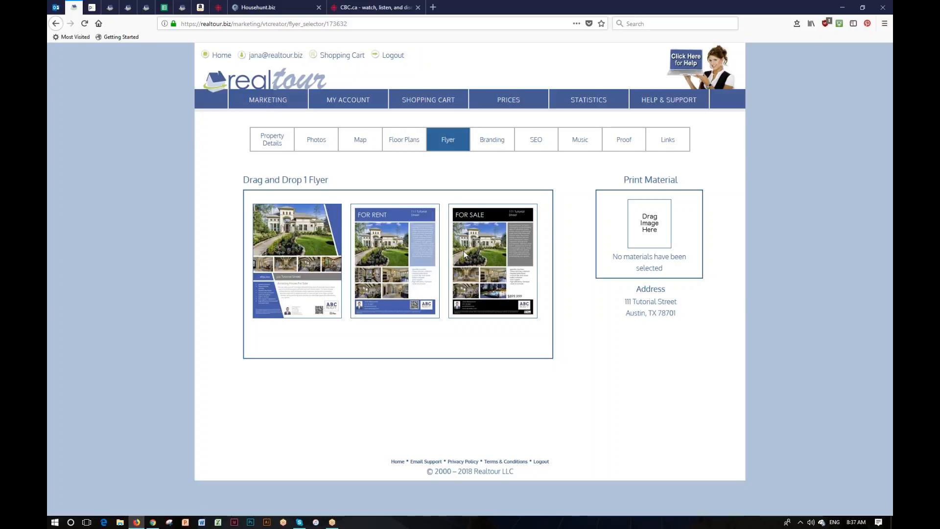
pyautogui.moveTo(484, 246); pyautogui.dragTo(649, 223)
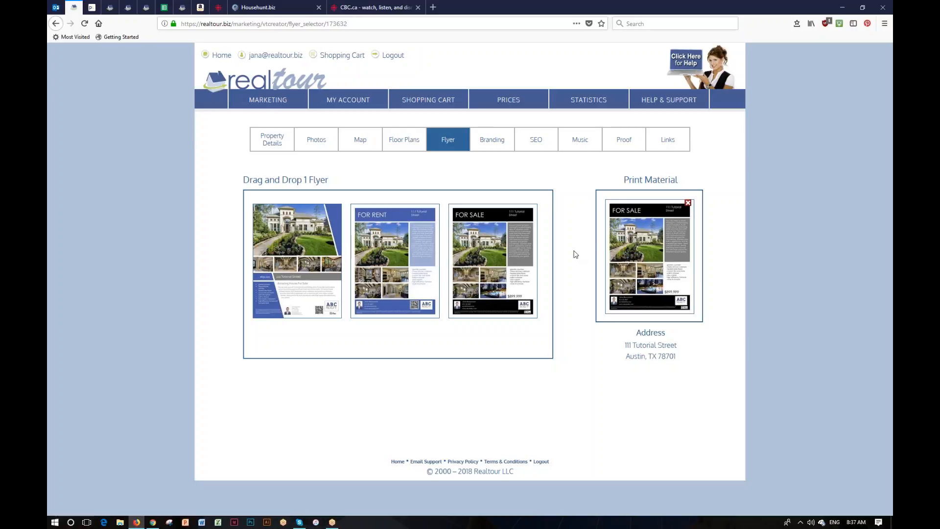
pyautogui.click(687, 203)
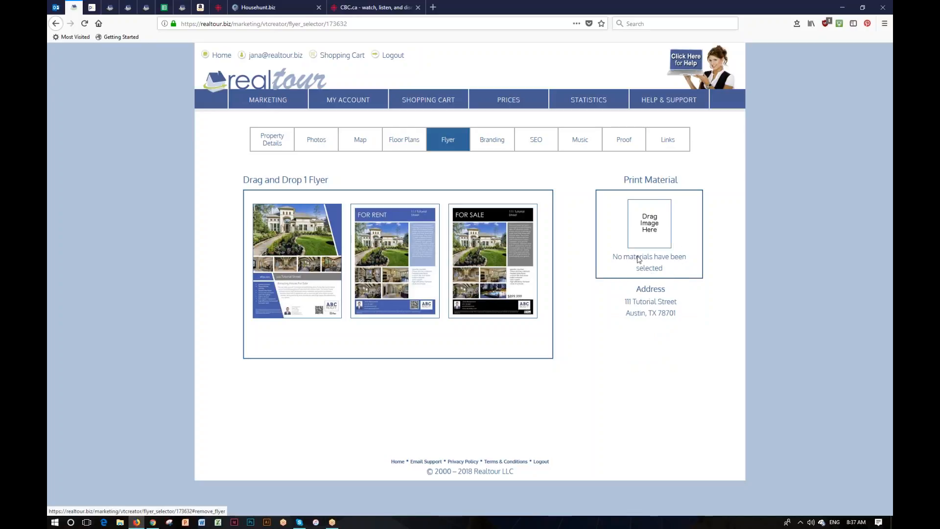
pyautogui.moveTo(495, 257); pyautogui.dragTo(656, 243)
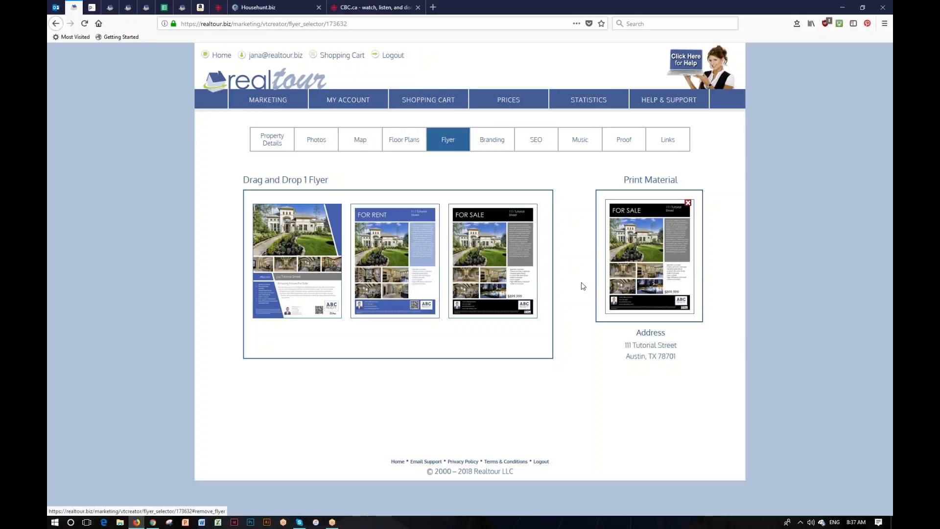
# Try green and light blue as the tour player's branding color and set it back to navy blue
pyautogui.click(492, 140)
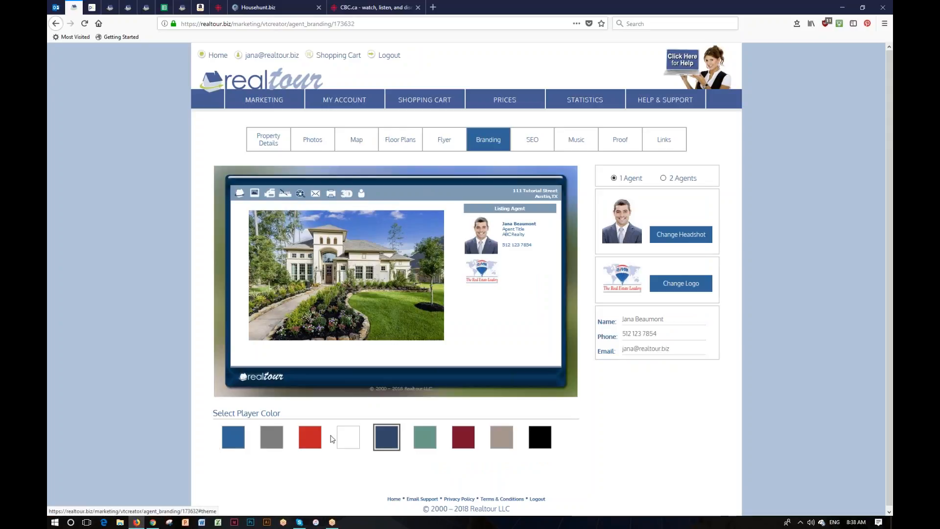
pyautogui.click(428, 434)
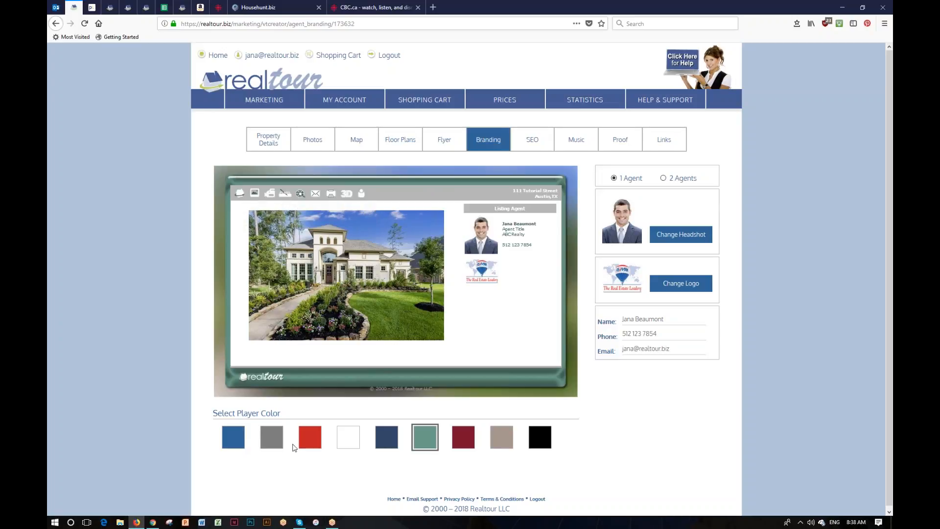
pyautogui.click(234, 437)
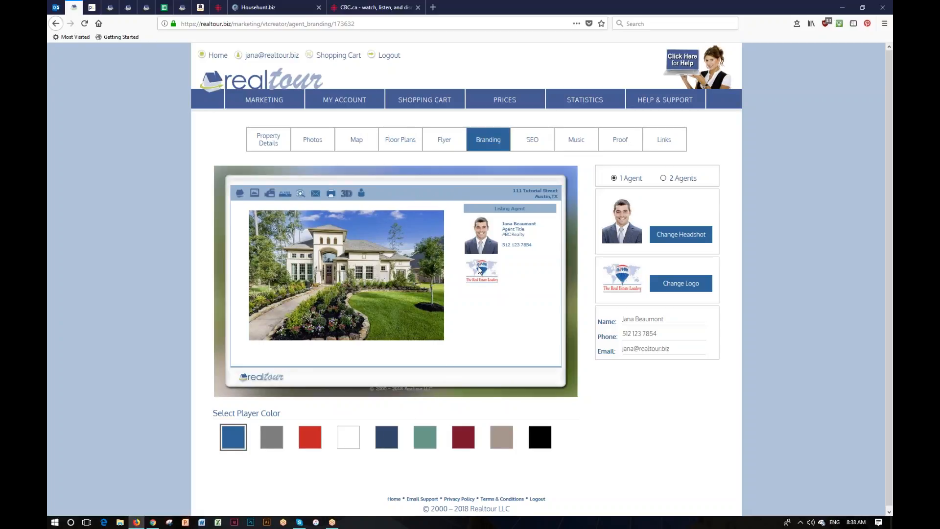
pyautogui.click(383, 439)
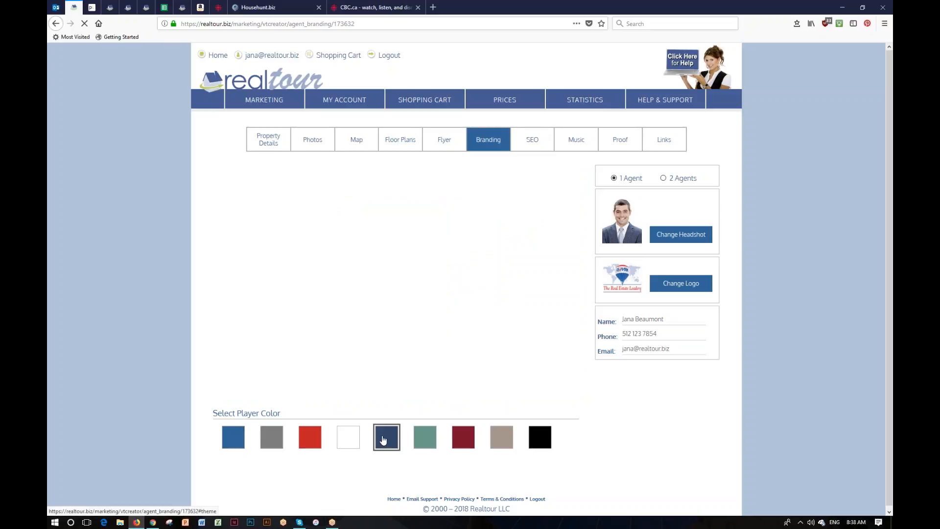
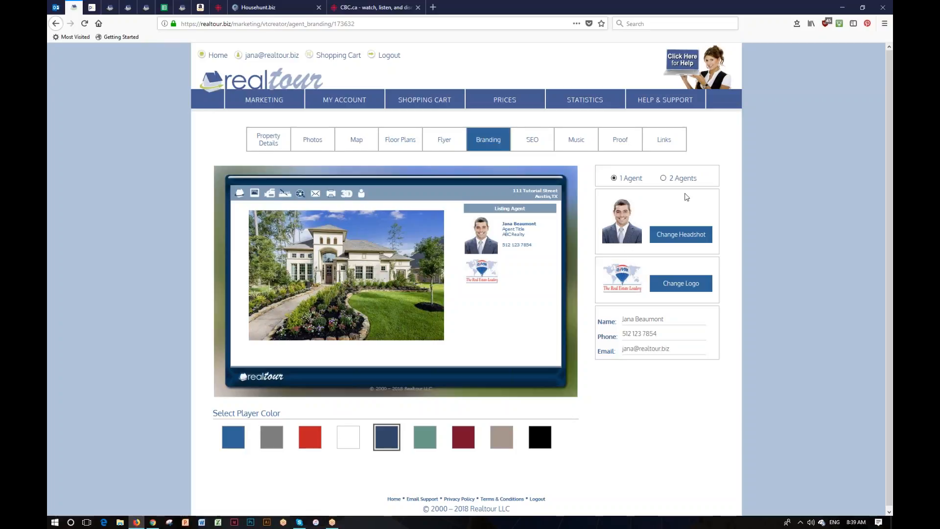
# Change the agent headshot to the woman with glasses in the gray jacket and the logo to ABC Realty
pyautogui.moveTo(355, 98)
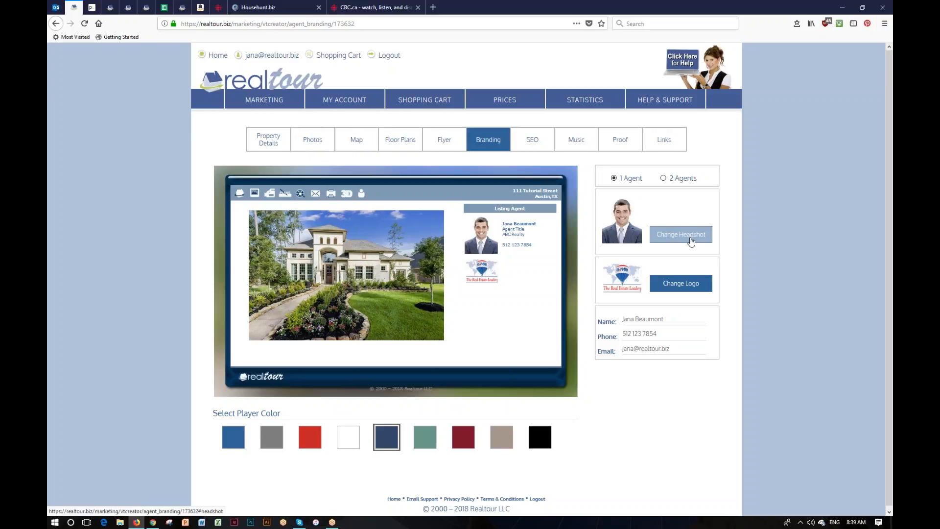
pyautogui.click(680, 235)
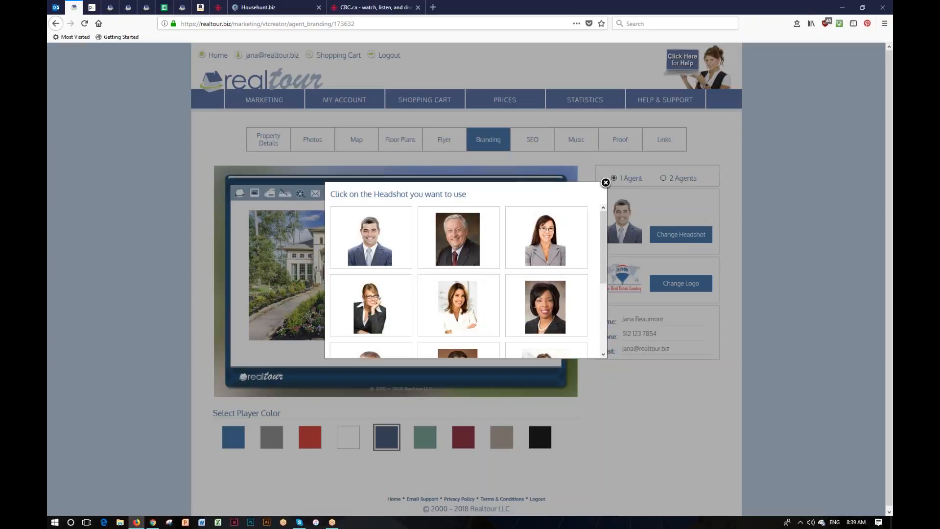
pyautogui.click(537, 250)
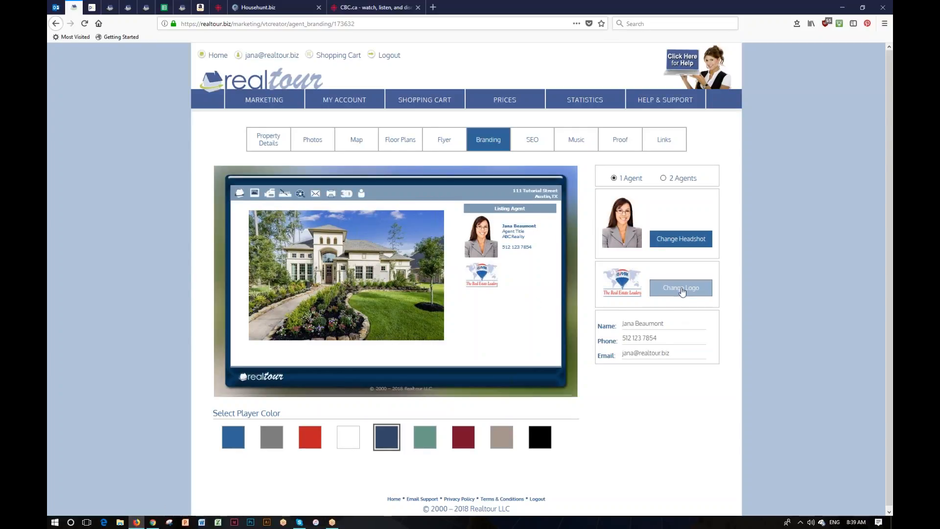
pyautogui.click(680, 288)
pyautogui.click(380, 237)
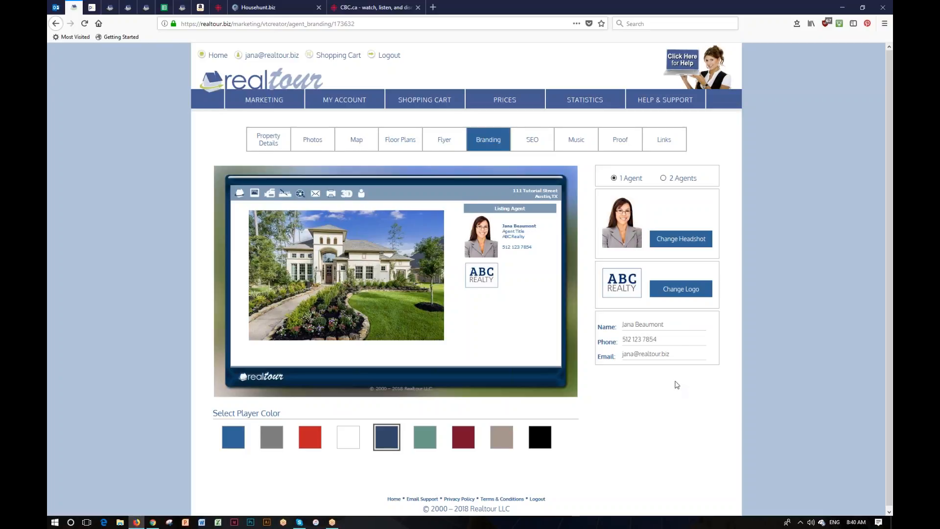
# Replace the last seven digits of the agent's phone number in the branding contact details
pyautogui.click(680, 327)
pyautogui.click(666, 337)
pyautogui.press('BackSpace')
pyautogui.press('BackSpace')
pyautogui.press('BackSpace')
pyautogui.press('BackSpace')
pyautogui.press('BackSpace')
pyautogui.press('BackSpace')
pyautogui.press('BackSpace')
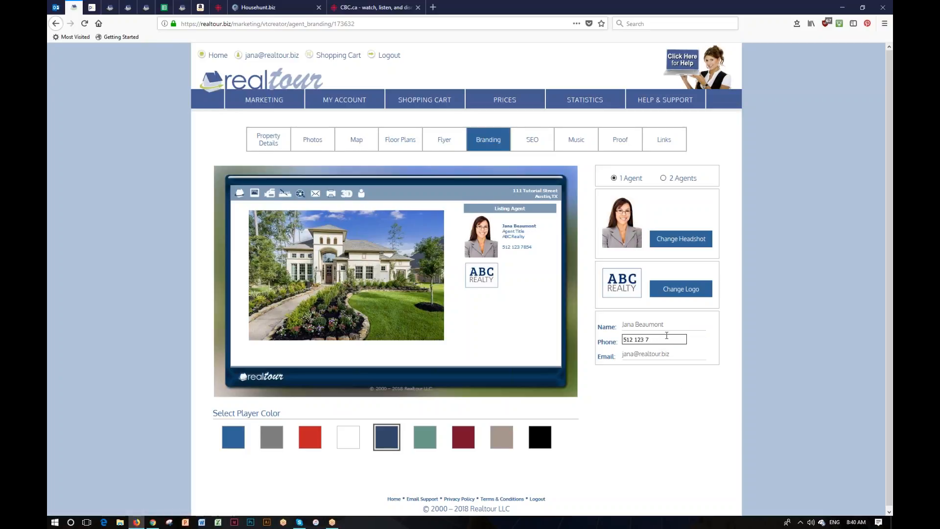
pyautogui.press('BackSpace')
pyautogui.write('236 7458')
pyautogui.click(678, 408)
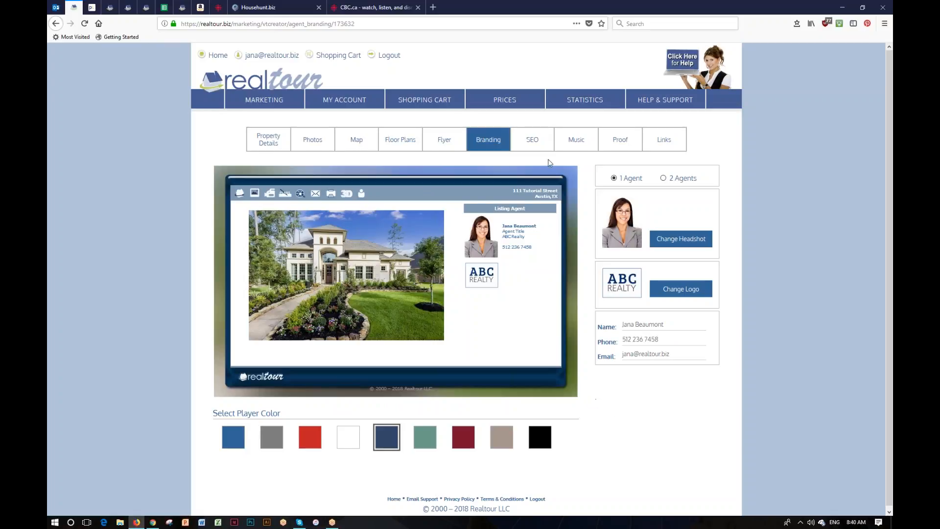
# Review the SEO sample and listing description, and open the SEO key words for editing
pyautogui.click(531, 141)
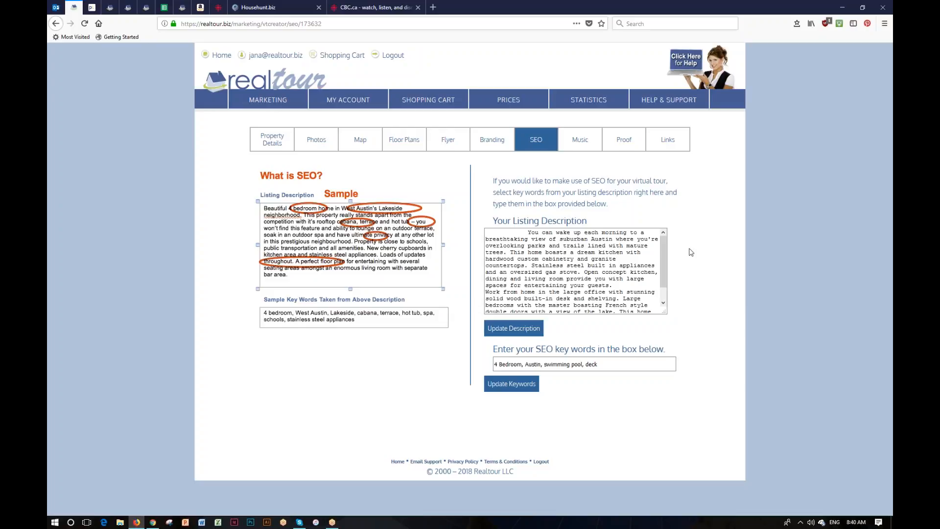
pyautogui.click(609, 366)
pyautogui.click(617, 364)
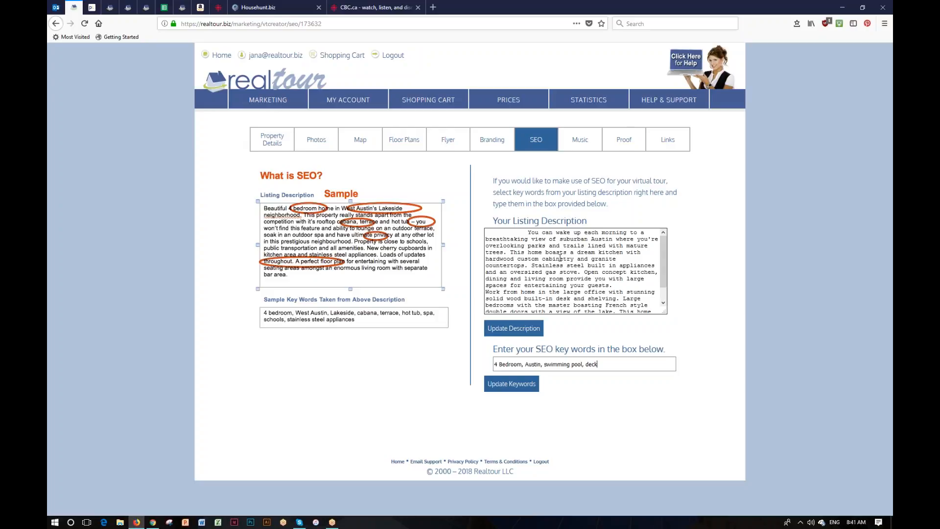
# Preview the Country/Folk track Thoughts of Yesterday and select Groove to the Wind as the tour music
pyautogui.click(580, 141)
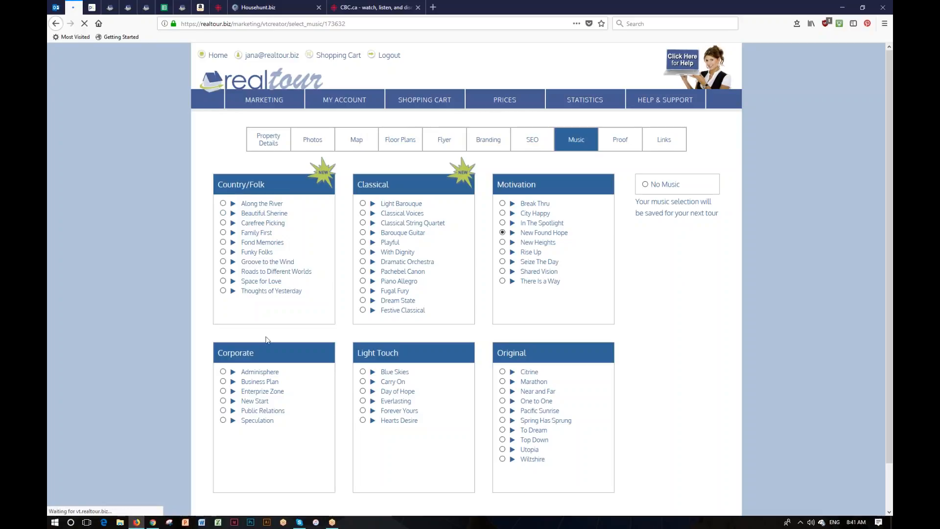
pyautogui.click(233, 292)
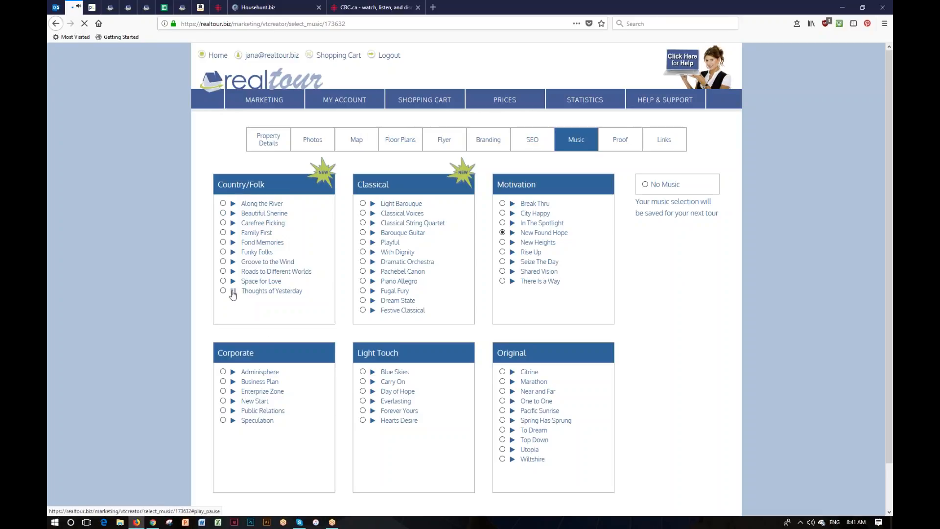
pyautogui.click(233, 292)
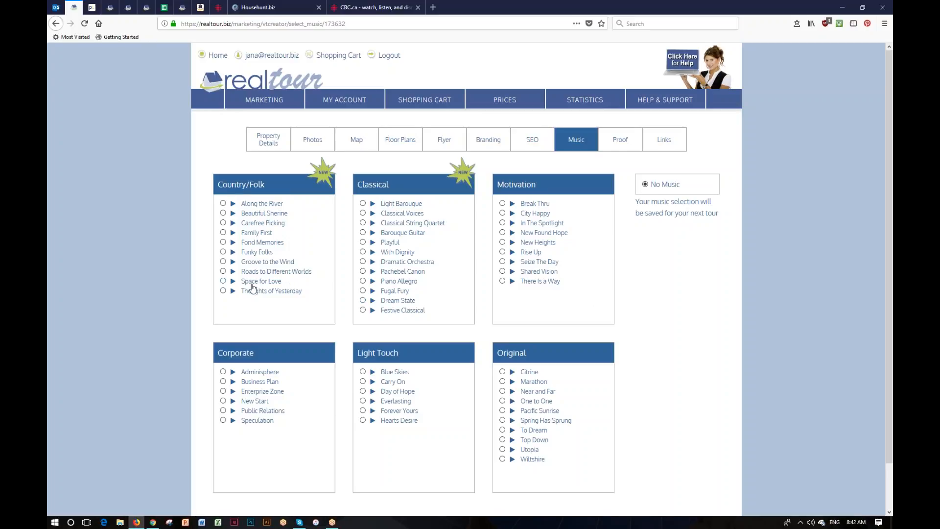
pyautogui.click(222, 261)
# Launch the virtual tour proof, stop its playback at the kitchen panorama and view the property details
pyautogui.click(621, 142)
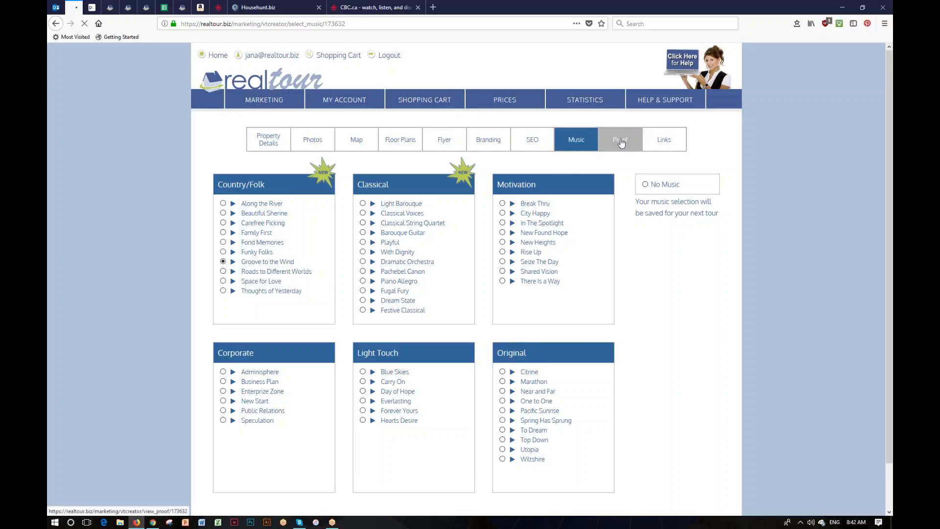
pyautogui.click(460, 304)
pyautogui.moveTo(580, 90); pyautogui.dragTo(549, 69)
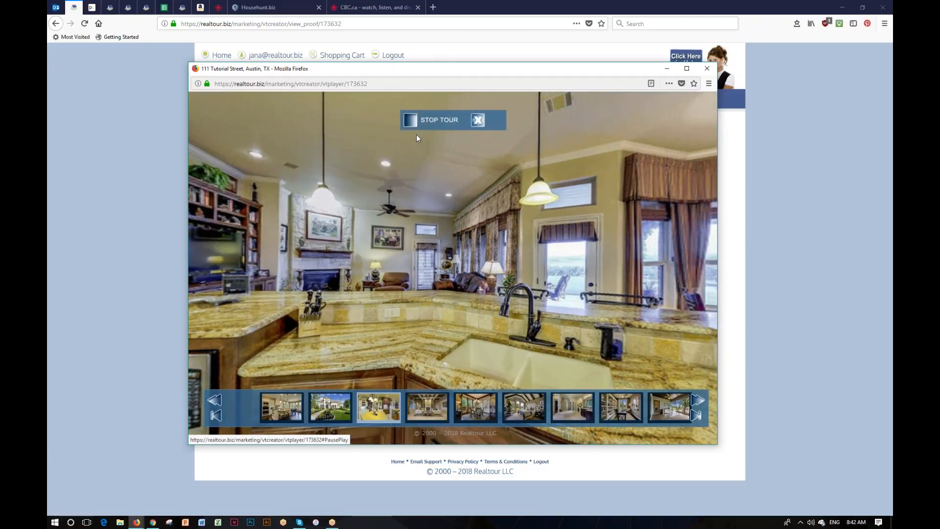
pyautogui.click(417, 135)
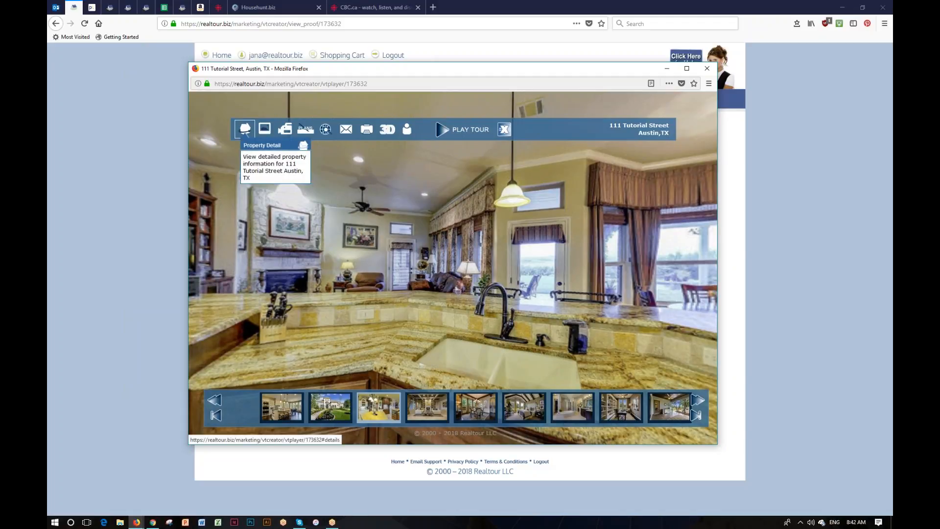
pyautogui.click(244, 129)
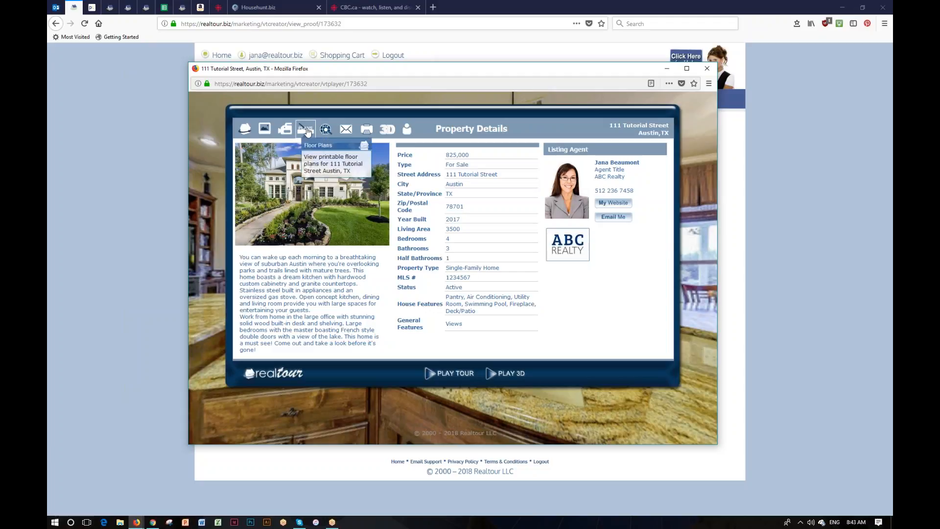
# View the property floor plans, preview the family room photo from its camera marker, and open the Forward to a Friend form
pyautogui.click(306, 129)
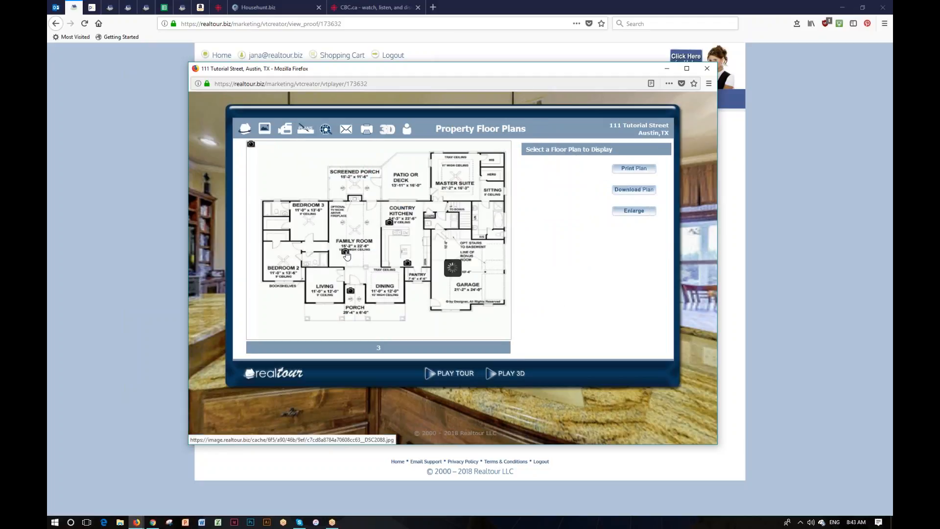
pyautogui.moveTo(345, 251)
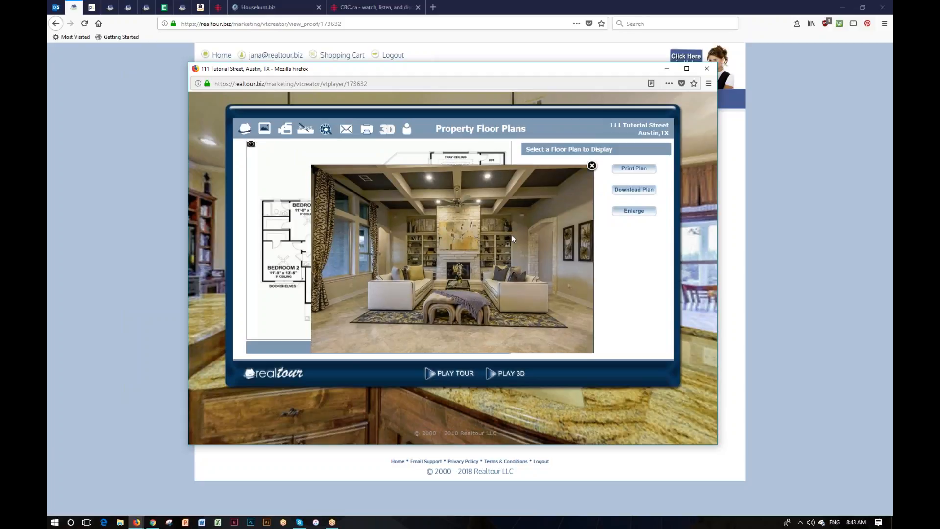
pyautogui.click(592, 166)
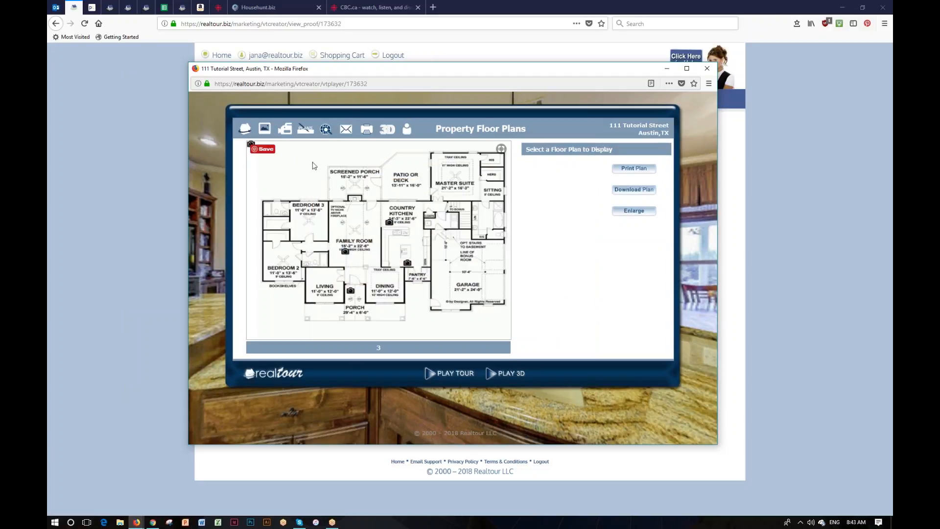
pyautogui.click(346, 129)
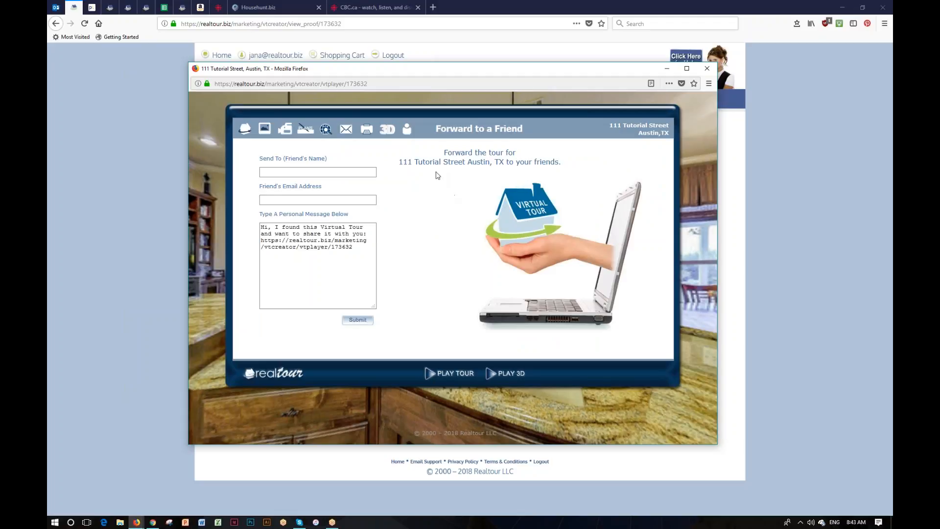
pyautogui.click(273, 170)
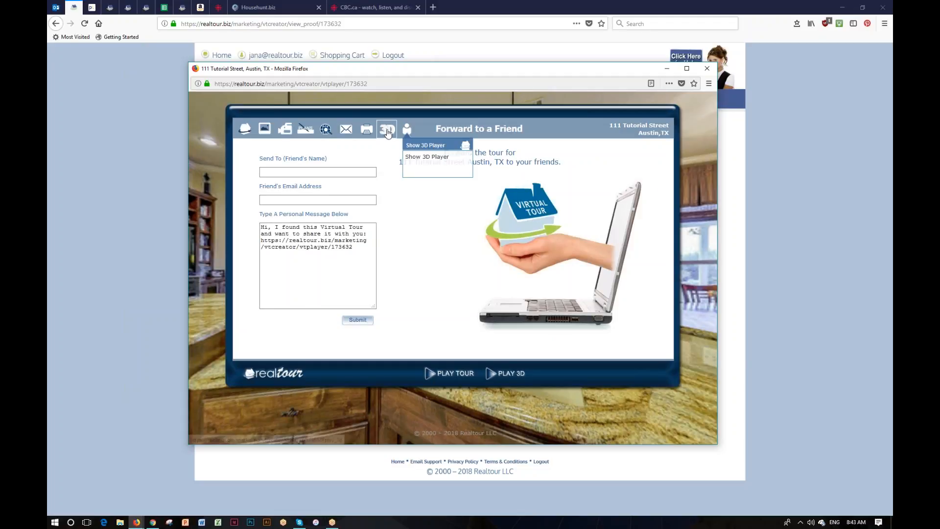
# Launch the 3D player, enter the 3D space and look around the entryway and front doors
pyautogui.click(387, 130)
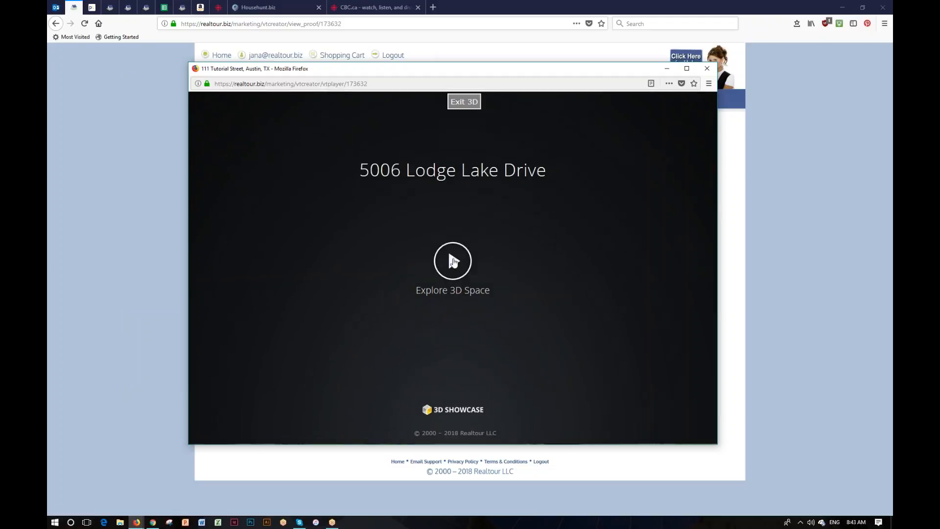
pyautogui.click(452, 261)
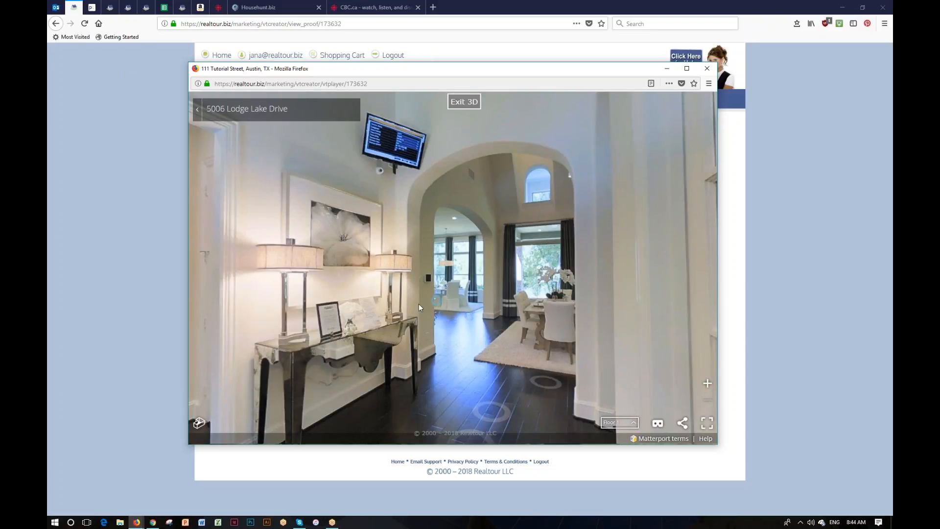
pyautogui.moveTo(389, 304); pyautogui.dragTo(560, 311)
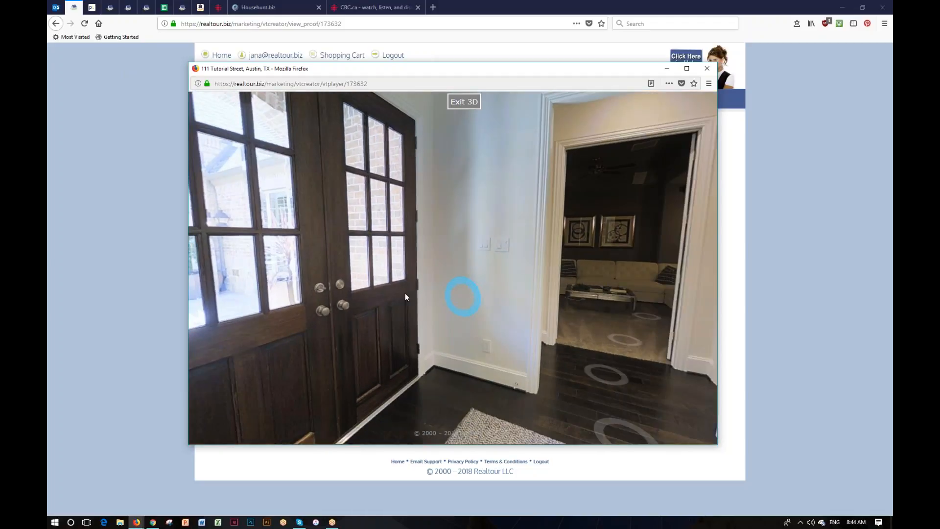
pyautogui.moveTo(405, 293); pyautogui.dragTo(301, 284)
pyautogui.moveTo(442, 261); pyautogui.dragTo(666, 230)
# Move from the entryway to the dining table in the 3D space and look around the kitchen, fireplace and front entrance
pyautogui.click(429, 399)
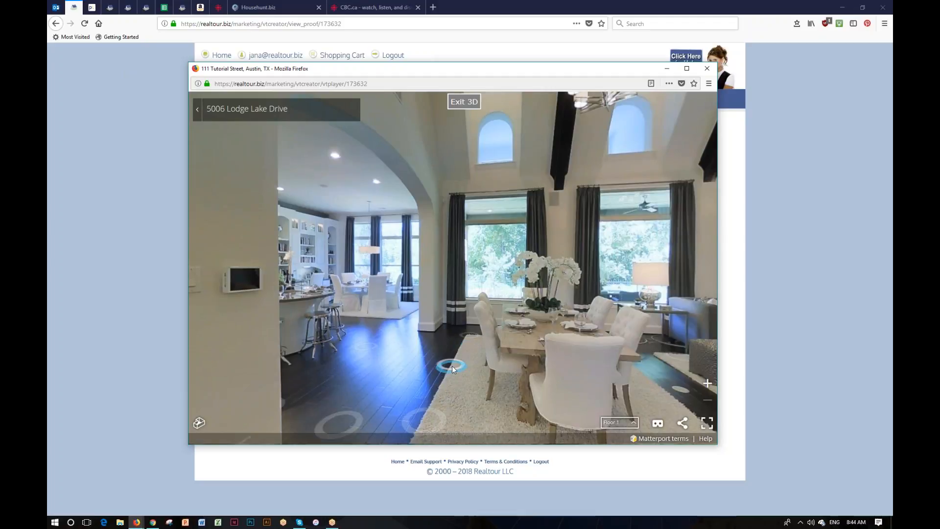
pyautogui.click(451, 366)
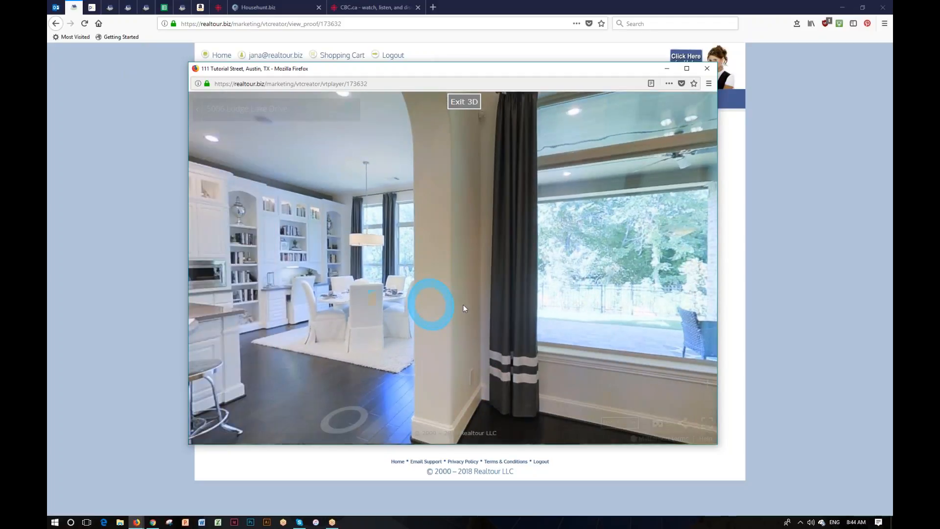
pyautogui.click(463, 305)
pyautogui.moveTo(586, 300); pyautogui.dragTo(389, 294)
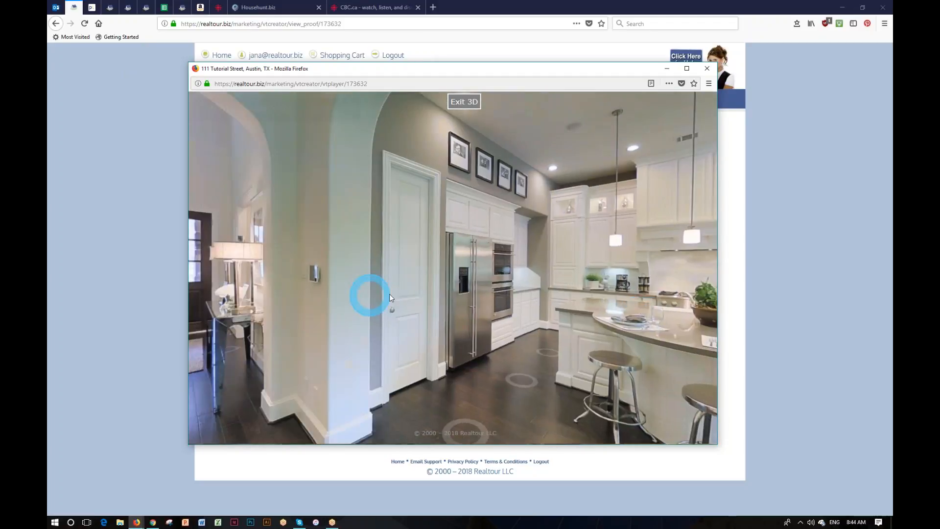
pyautogui.moveTo(313, 280); pyautogui.dragTo(551, 286)
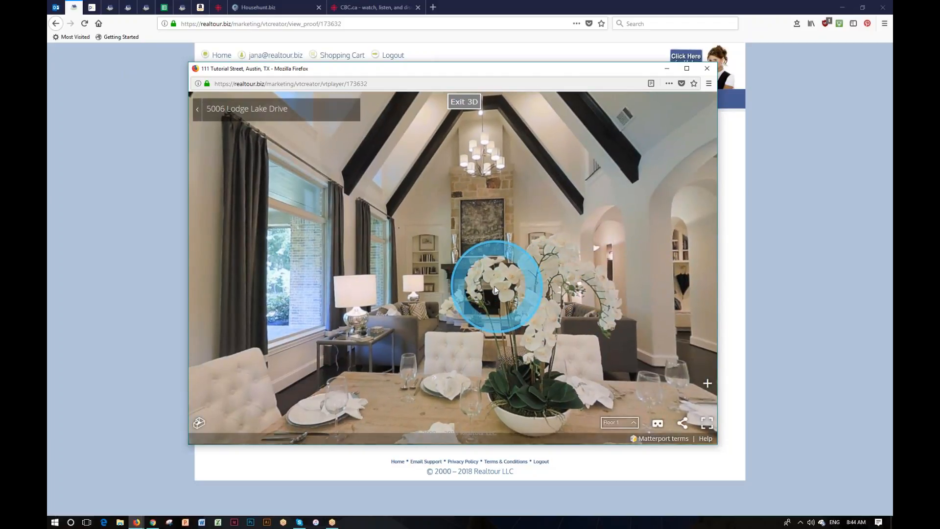
pyautogui.moveTo(489, 310); pyautogui.dragTo(193, 343)
pyautogui.moveTo(685, 282); pyautogui.dragTo(510, 309)
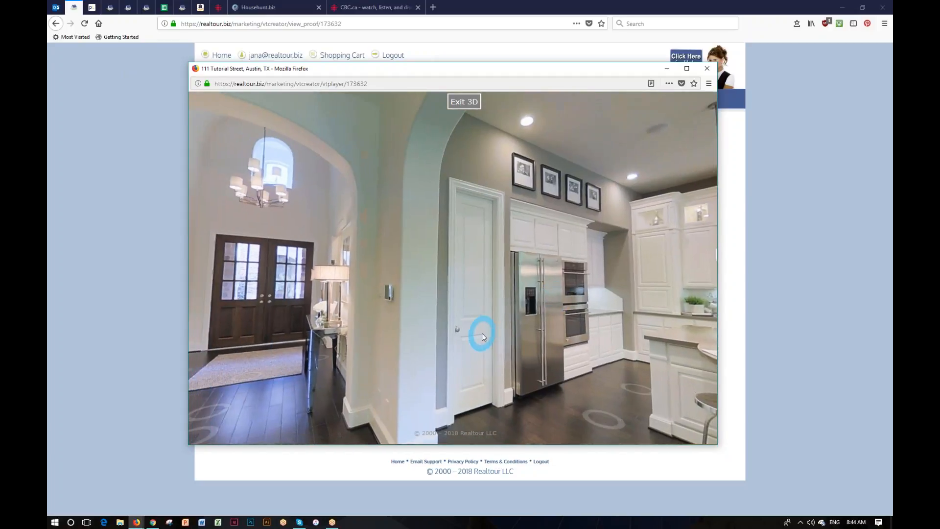
pyautogui.moveTo(412, 298); pyautogui.dragTo(592, 307)
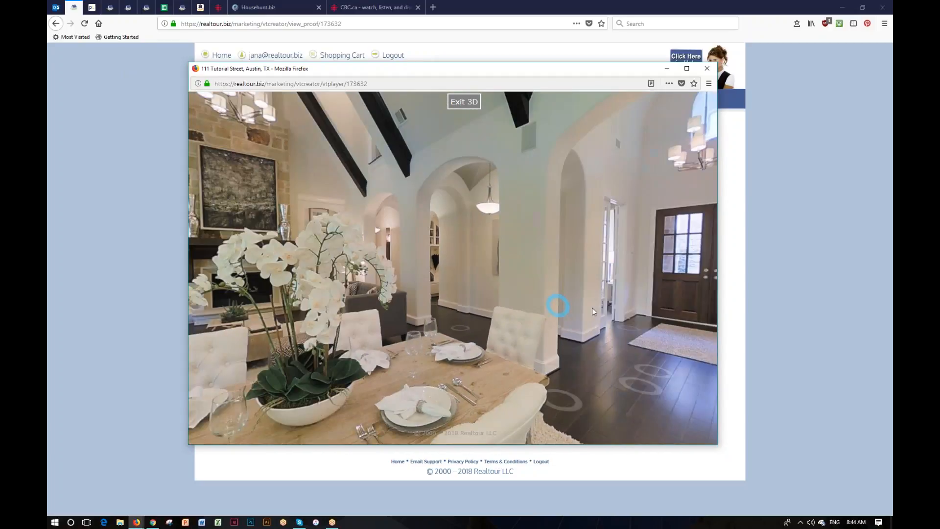
# Walk down the arched hallway into the bedroom in the 3D space, and exit the 3D view
pyautogui.click(515, 332)
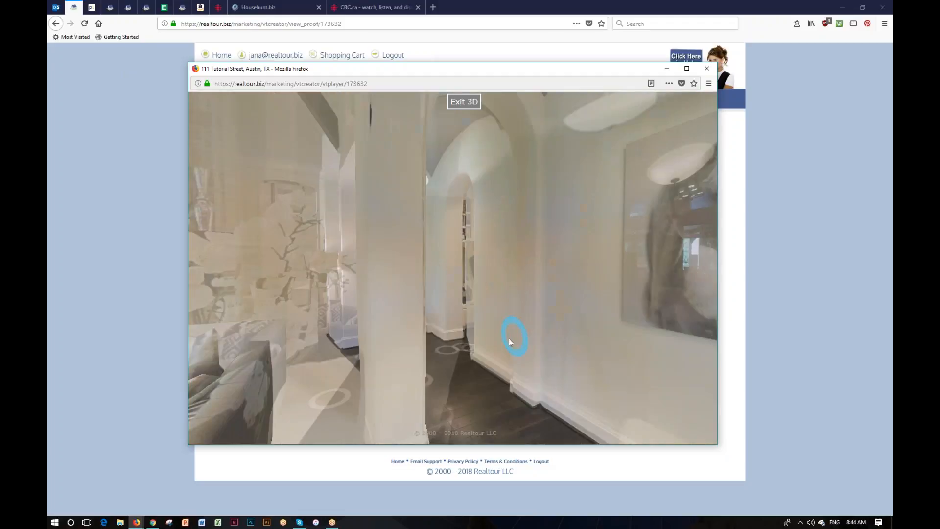
pyautogui.moveTo(447, 309); pyautogui.dragTo(596, 338)
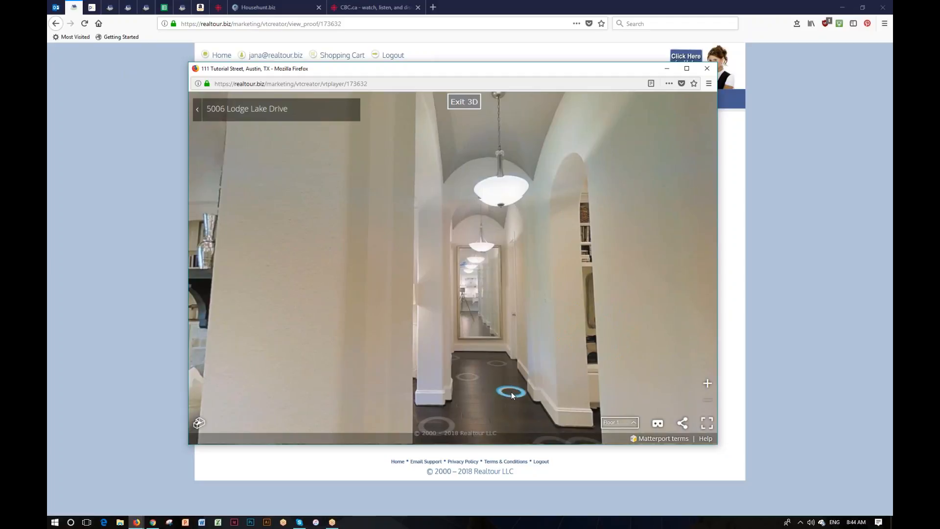
pyautogui.click(498, 363)
pyautogui.click(359, 322)
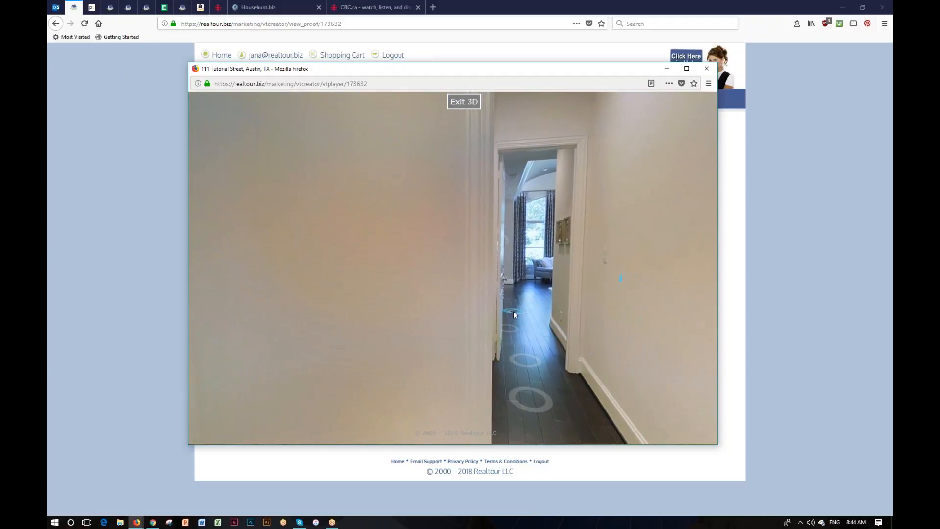
pyautogui.click(520, 308)
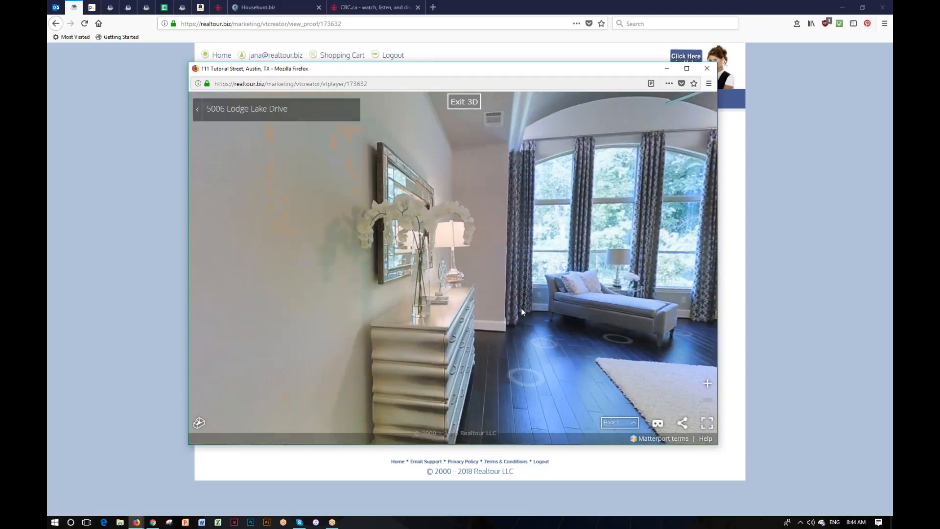
pyautogui.click(464, 102)
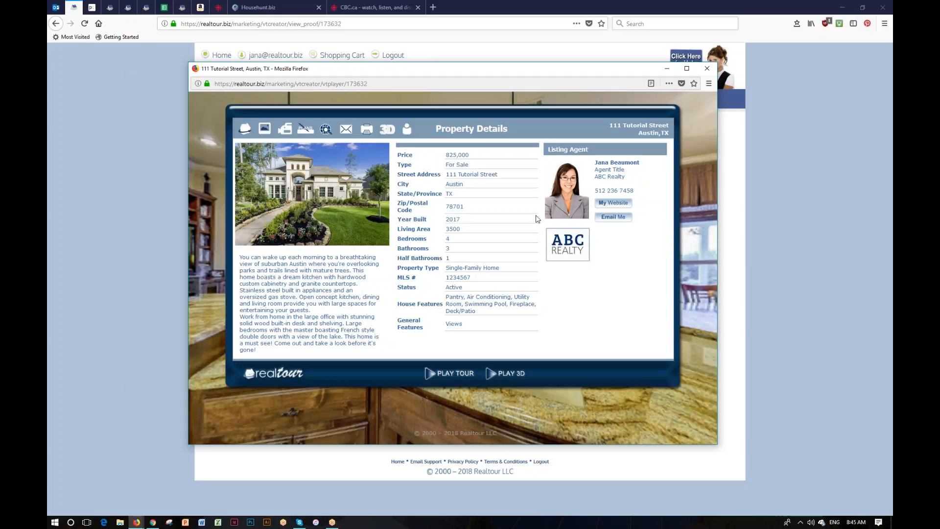
# Preview the contact form's showing request with Feb 16 and AM selected, and close the tour window without submitting
pyautogui.click(409, 130)
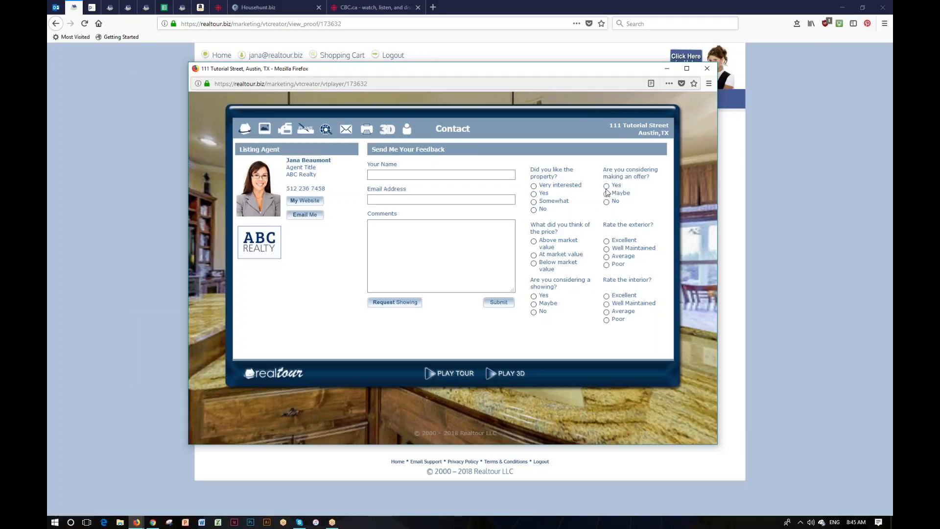
pyautogui.click(393, 302)
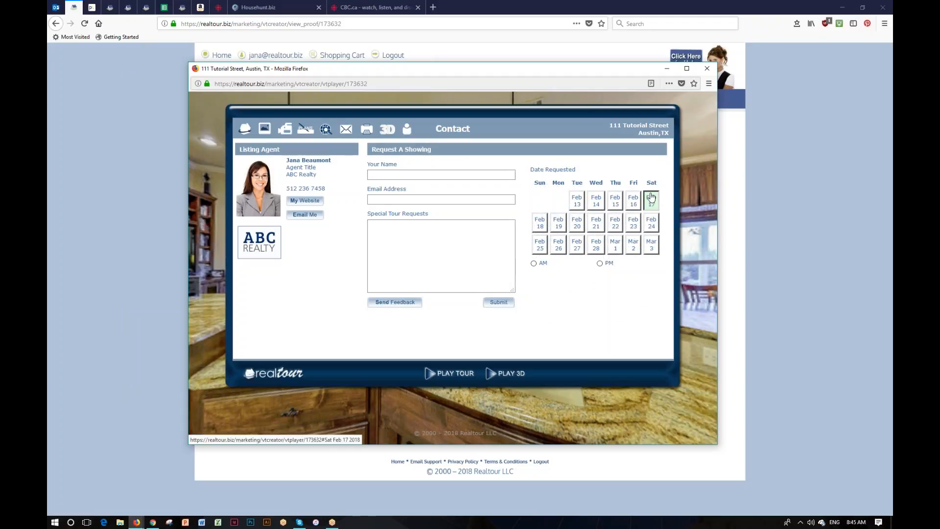
pyautogui.click(633, 201)
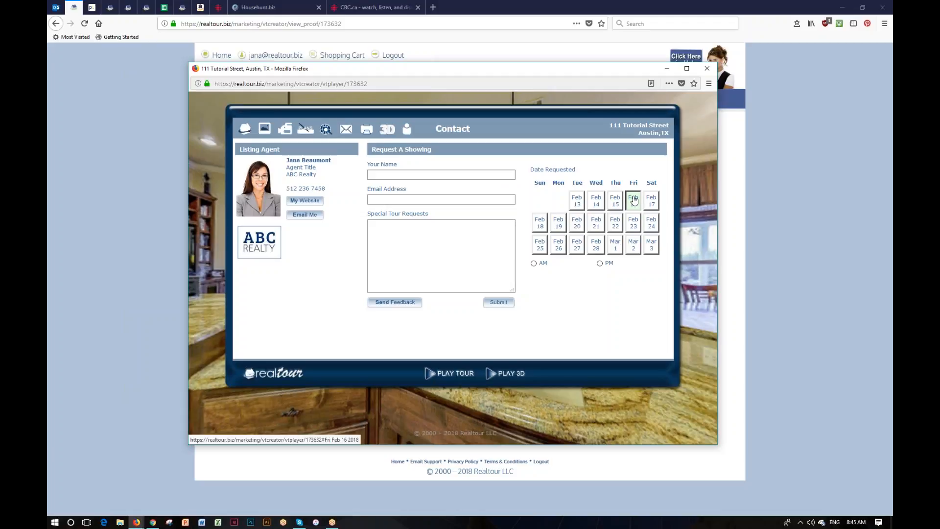
pyautogui.click(534, 264)
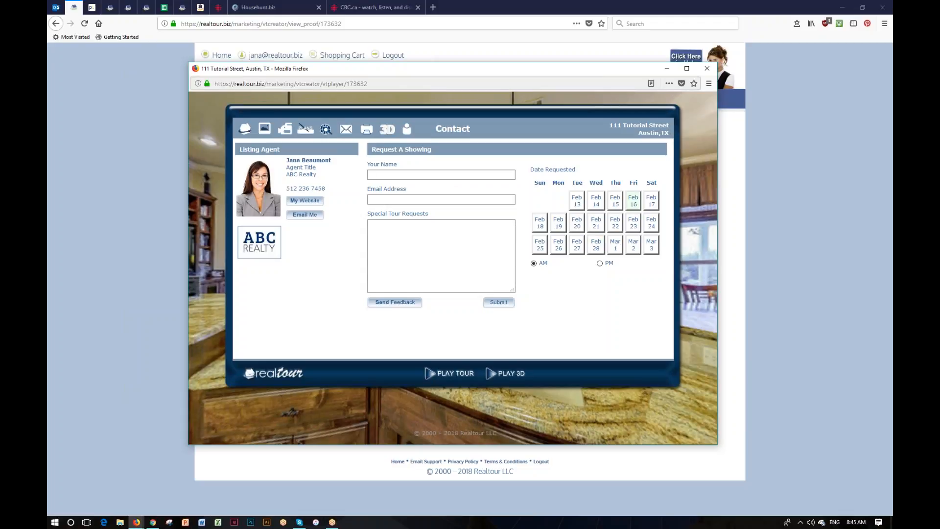
pyautogui.moveTo(598, 74)
pyautogui.mouseDown()
pyautogui.moveTo(595, 66)
pyautogui.moveTo(590, 132)
pyautogui.moveTo(609, 79)
pyautogui.mouseUp()
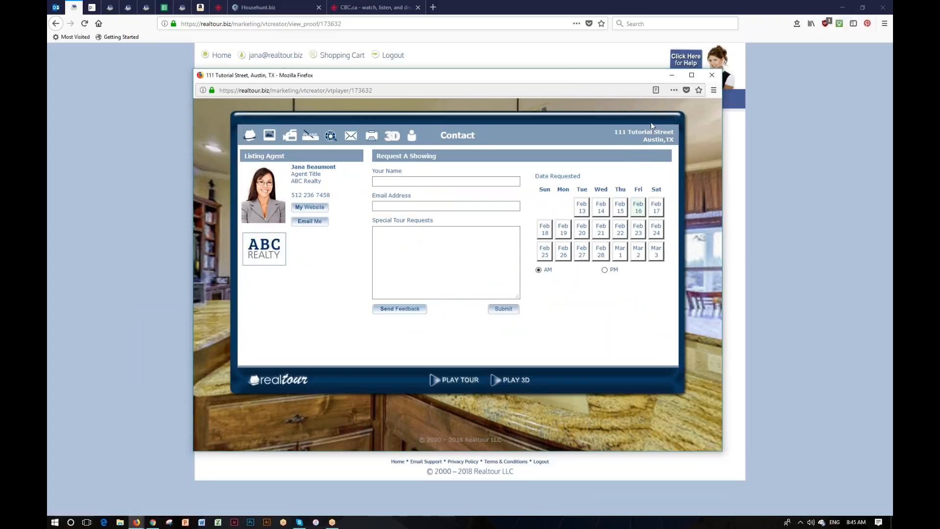
pyautogui.click(712, 76)
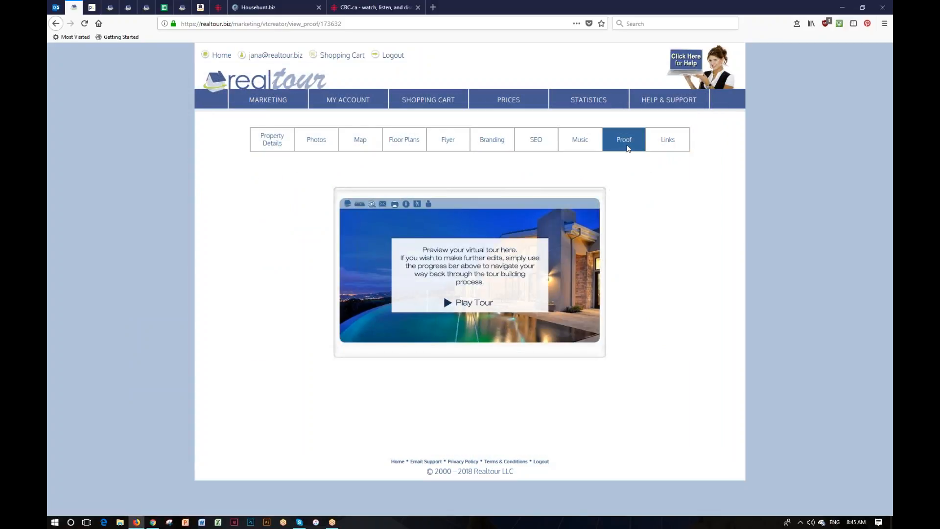
# Revisit the tour's Photos and Proof stages, and open the Virtual Tour Links page
pyautogui.click(318, 142)
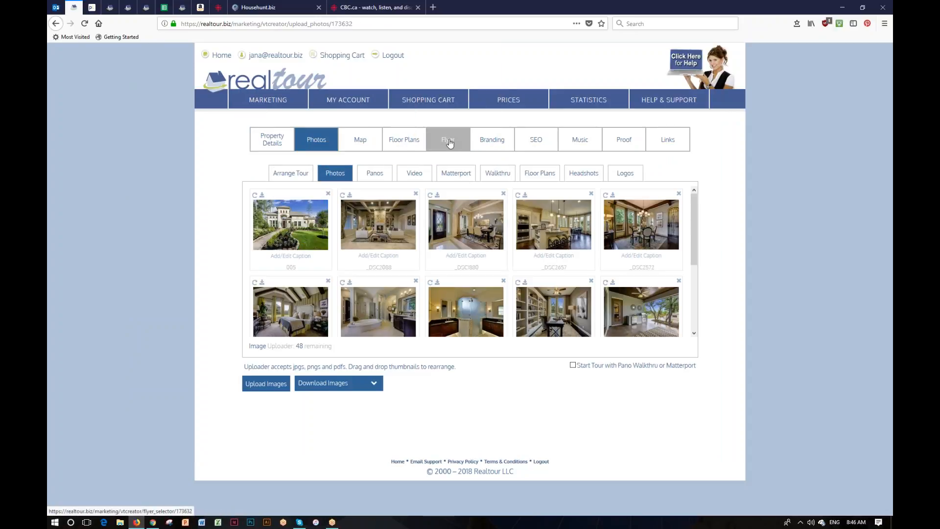
pyautogui.click(624, 140)
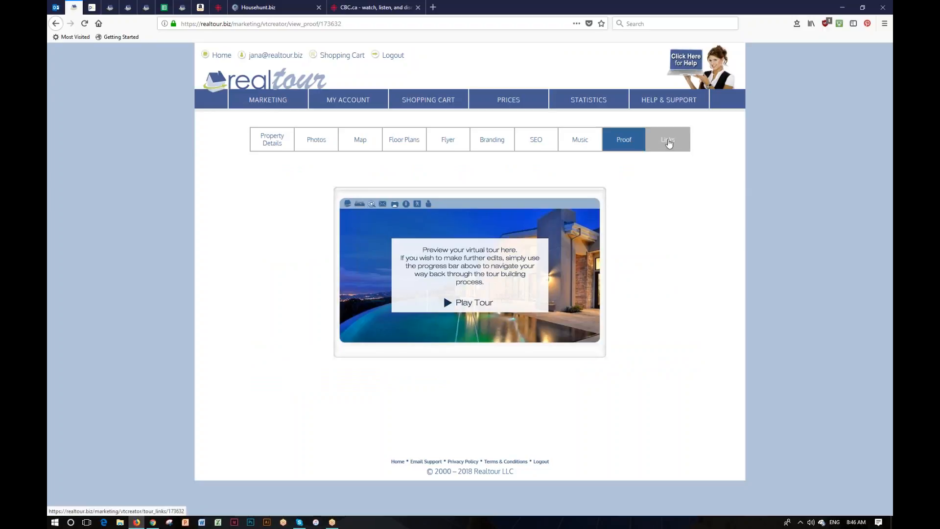
pyautogui.click(668, 142)
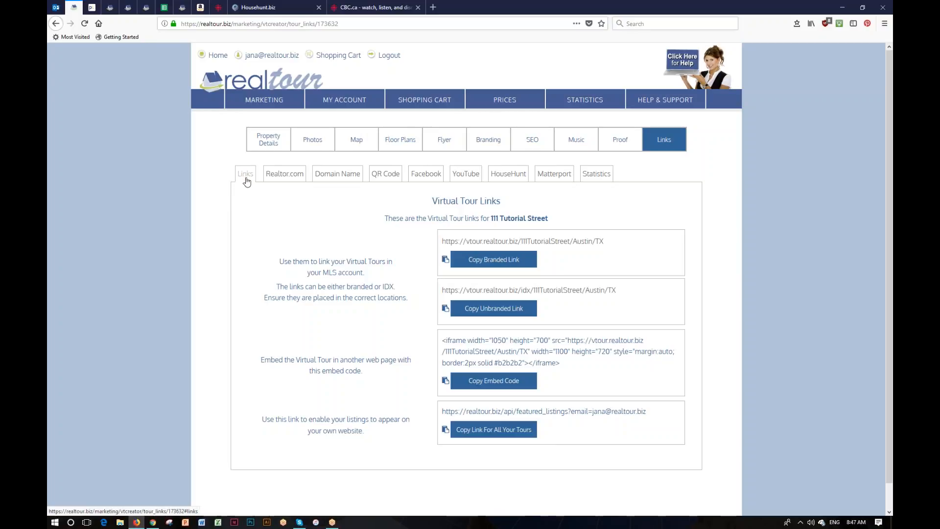
# Review the Realtor.com link submission and Custom Domain Name pages, and return to the Virtual Tour Links
pyautogui.click(283, 179)
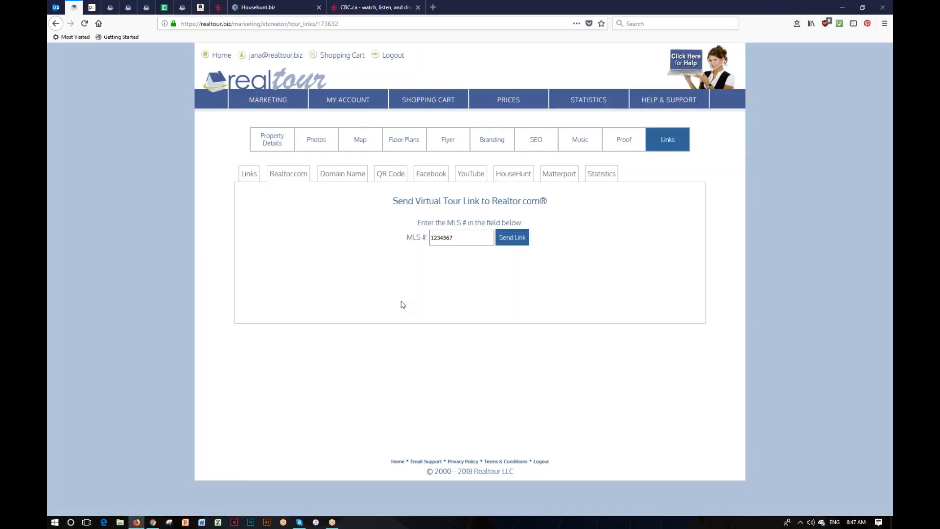
pyautogui.click(336, 175)
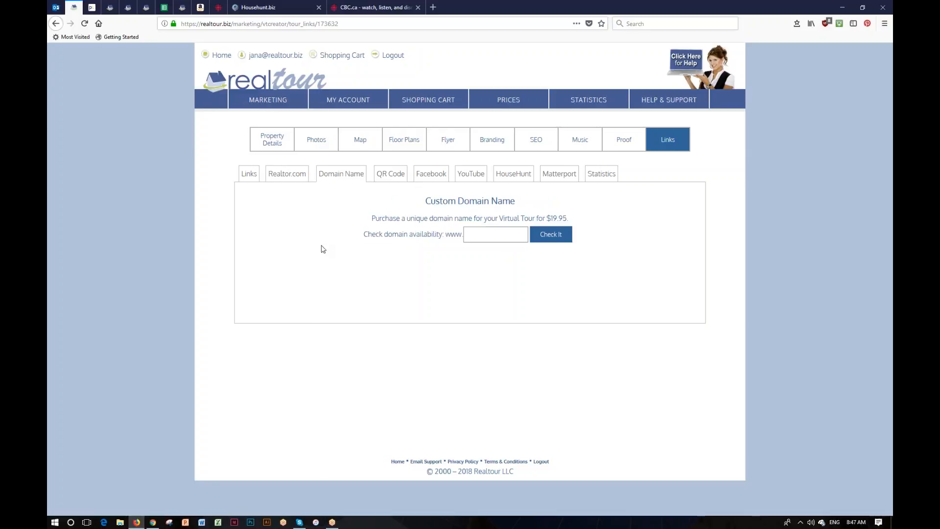
pyautogui.click(248, 175)
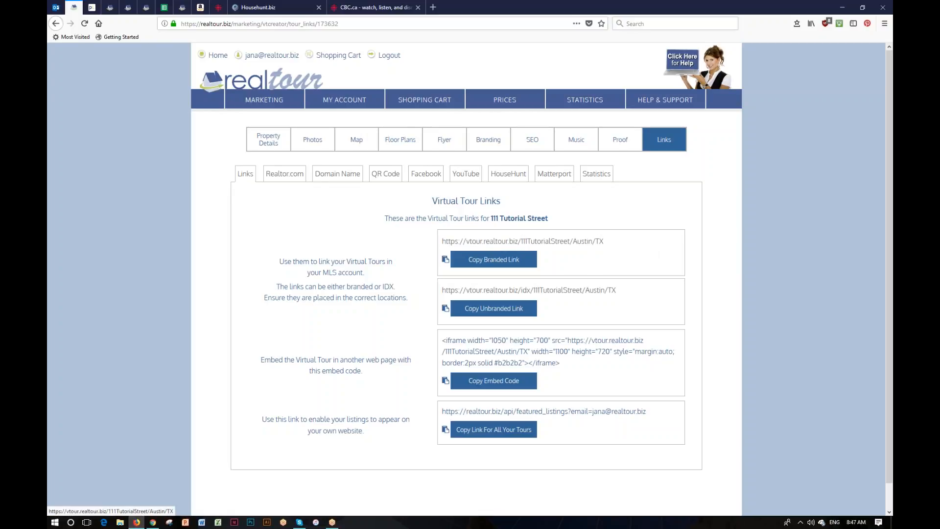
# Review the Custom Domain Name page, highlighting the $19.95 price and pointing out the empty domain availability field
pyautogui.click(342, 174)
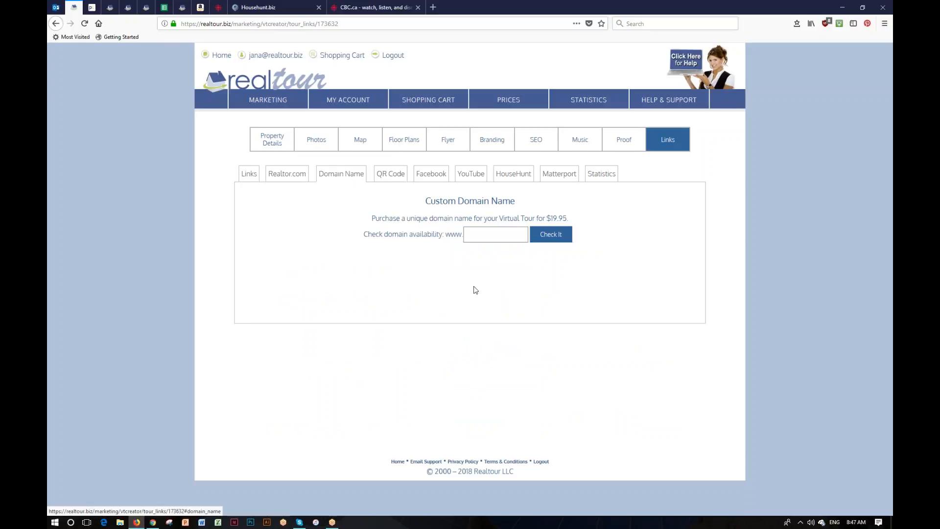
pyautogui.click(476, 234)
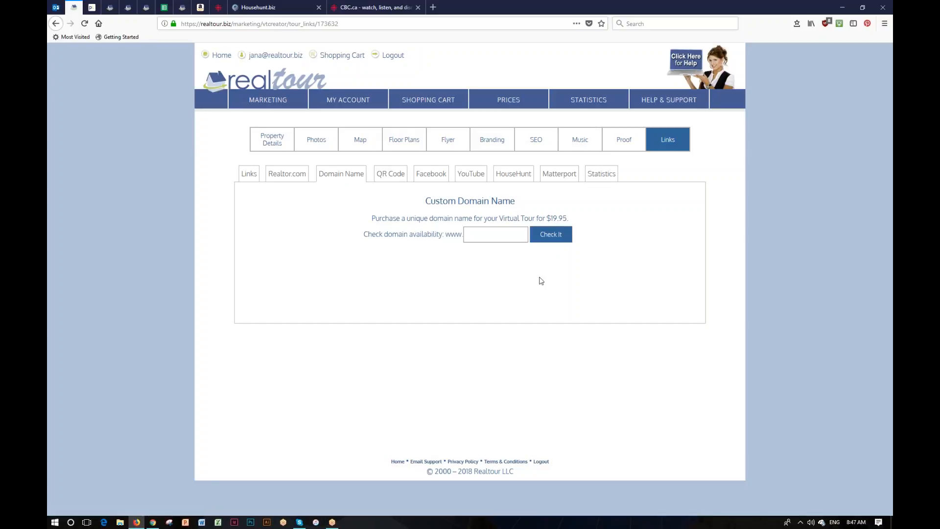
pyautogui.moveTo(546, 215); pyautogui.dragTo(567, 219)
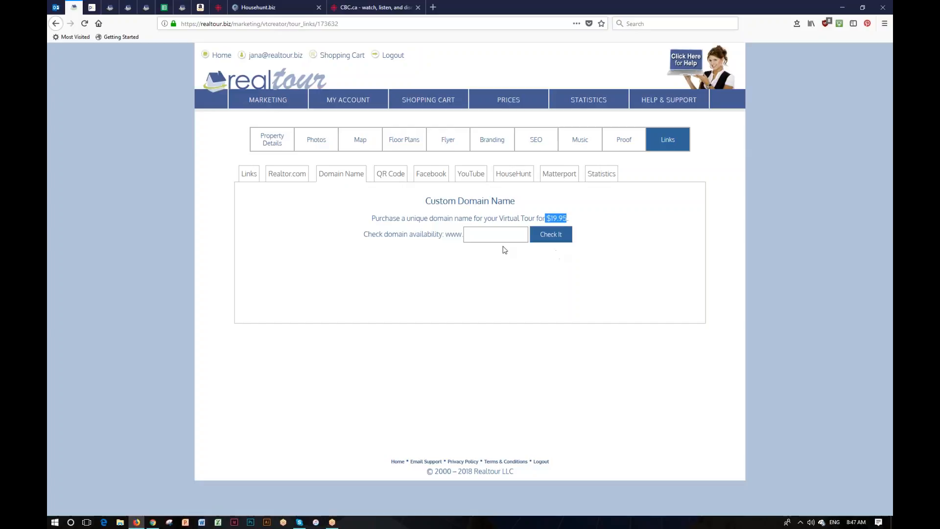
pyautogui.click(466, 234)
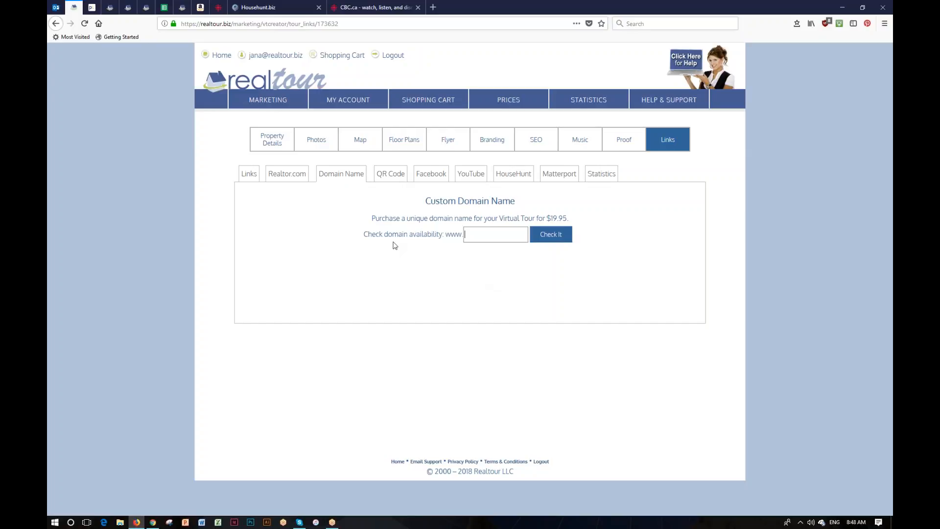
# Review the tour's QR Code and Facebook pages, view the existing Realtour Testing post on Facebook, and close it
pyautogui.click(397, 177)
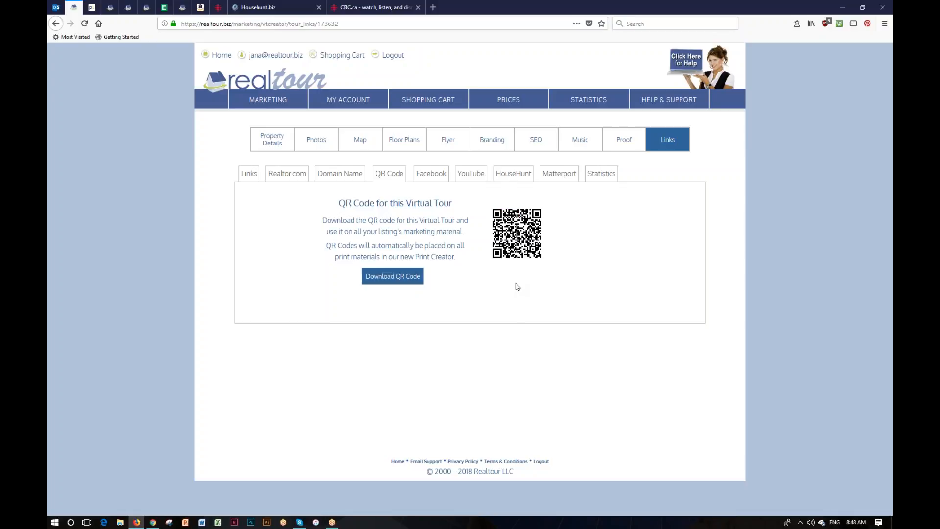
pyautogui.click(437, 175)
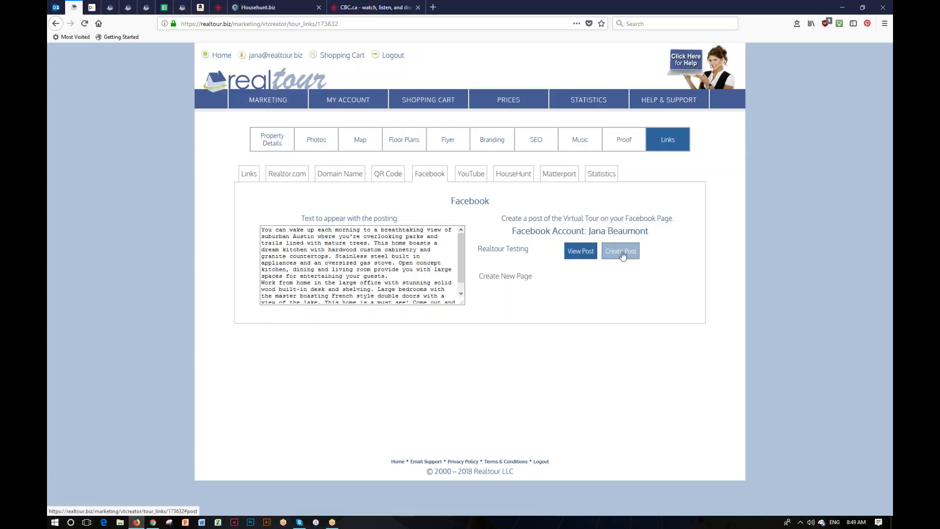
pyautogui.click(581, 252)
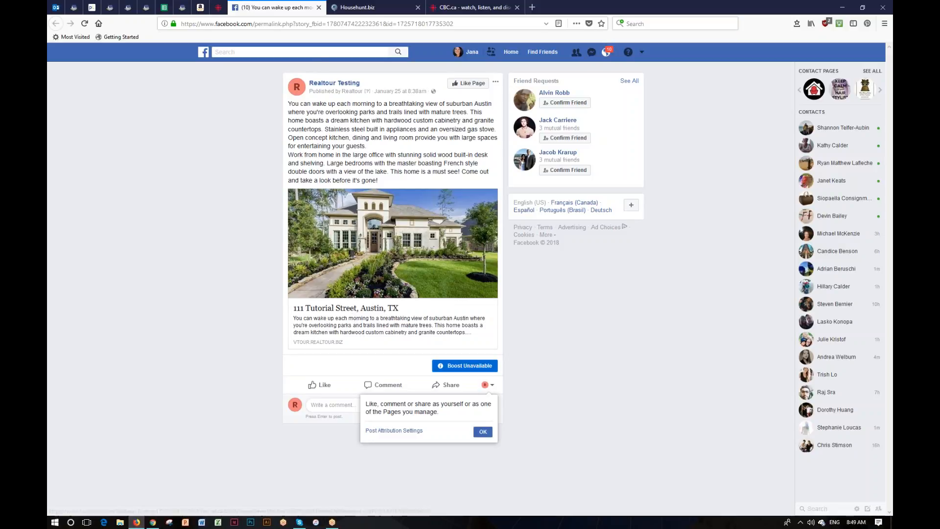
pyautogui.click(319, 7)
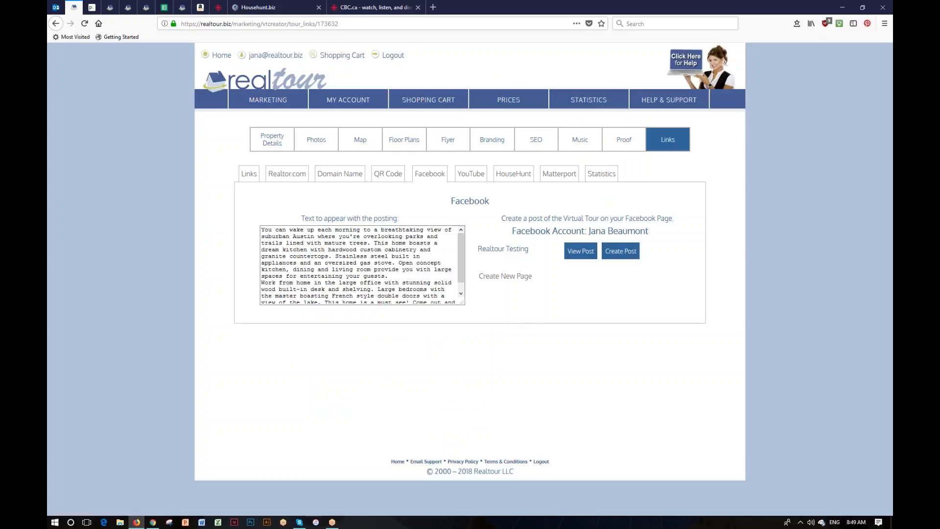
# Review the tour's YouTube page, and visit the agent's HouseHunt listings map, dismissing its notice
pyautogui.click(470, 175)
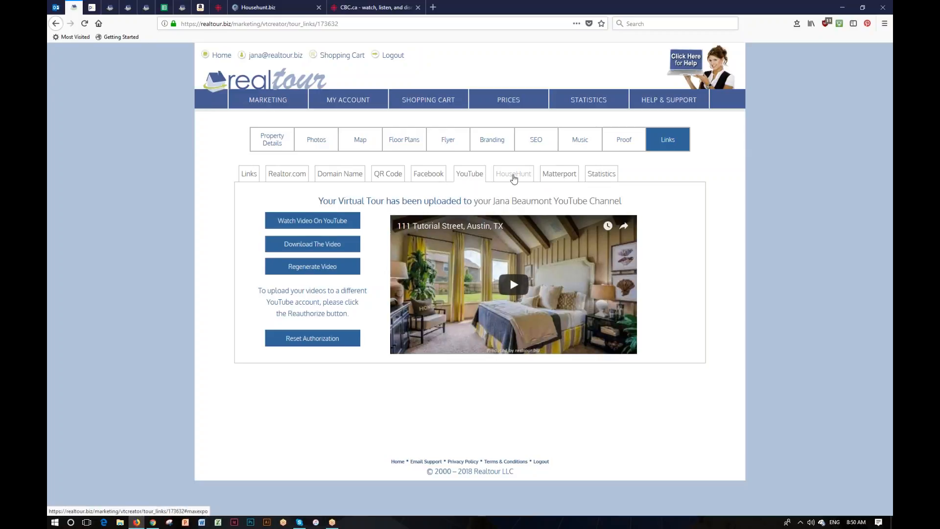
pyautogui.click(513, 177)
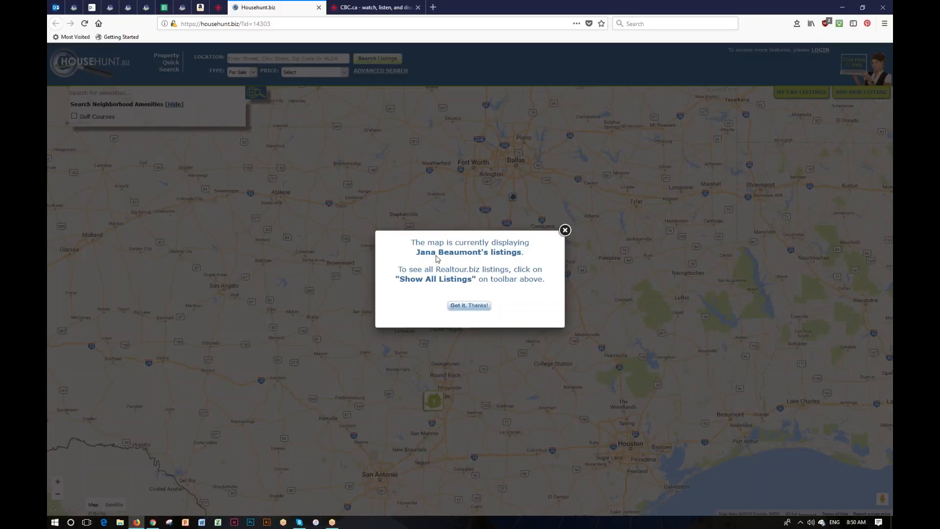
pyautogui.click(478, 307)
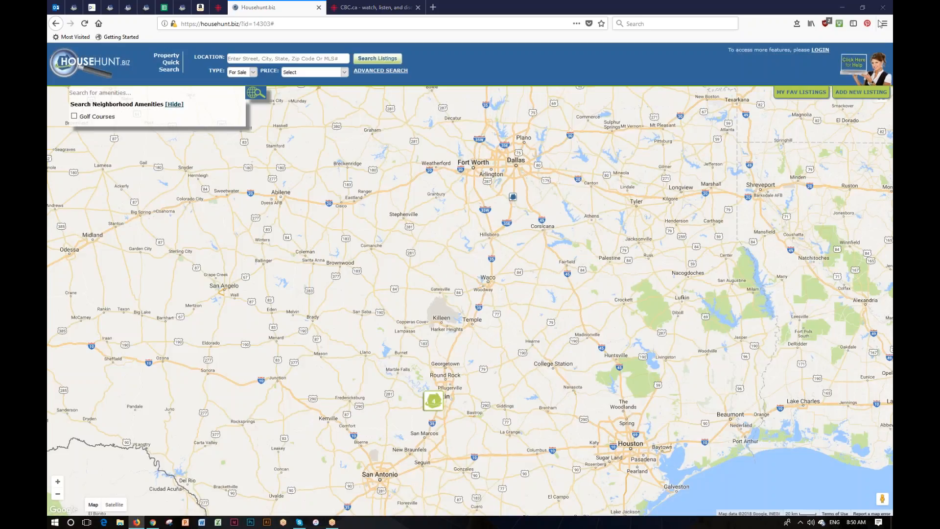
# Expand the Austin listing cluster on the HouseHunt map and preview the details of each listing in the area
pyautogui.moveTo(538, 342); pyautogui.dragTo(561, 216)
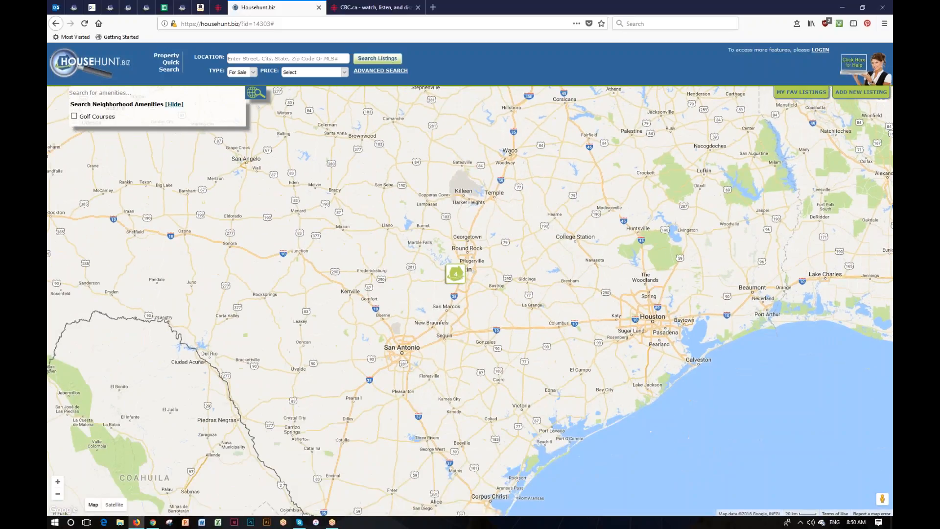
pyautogui.click(456, 274)
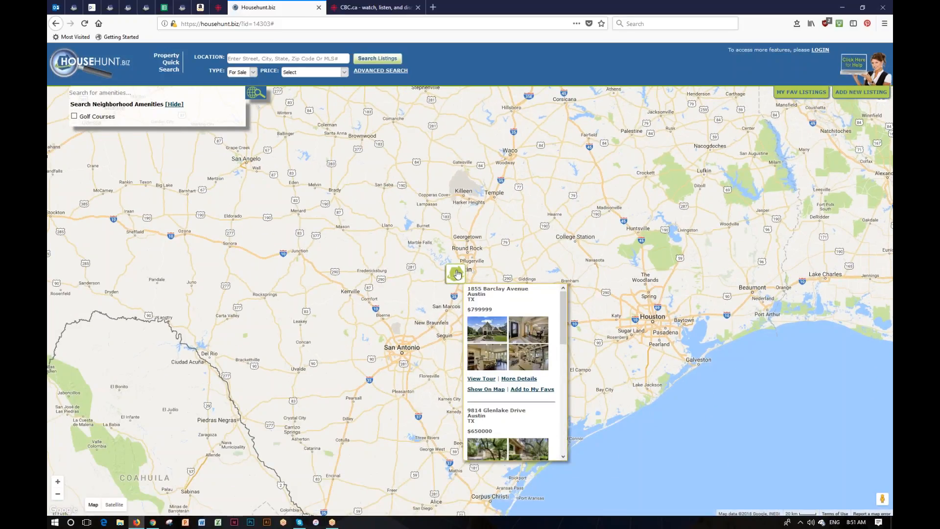
pyautogui.click(456, 276)
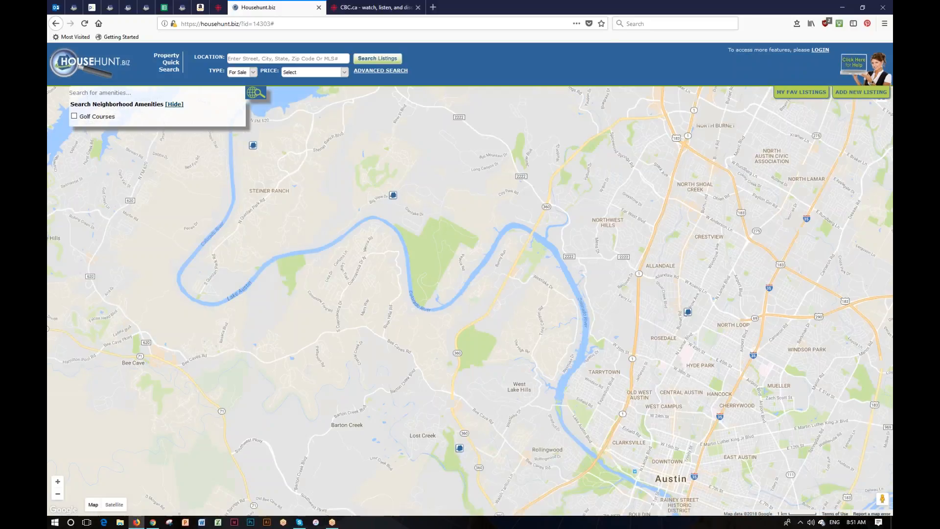
pyautogui.click(253, 146)
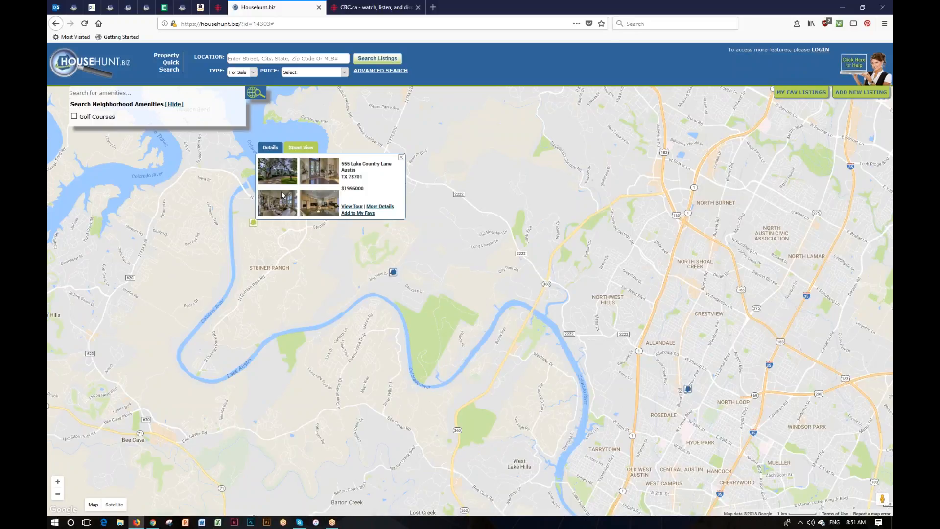
pyautogui.click(393, 272)
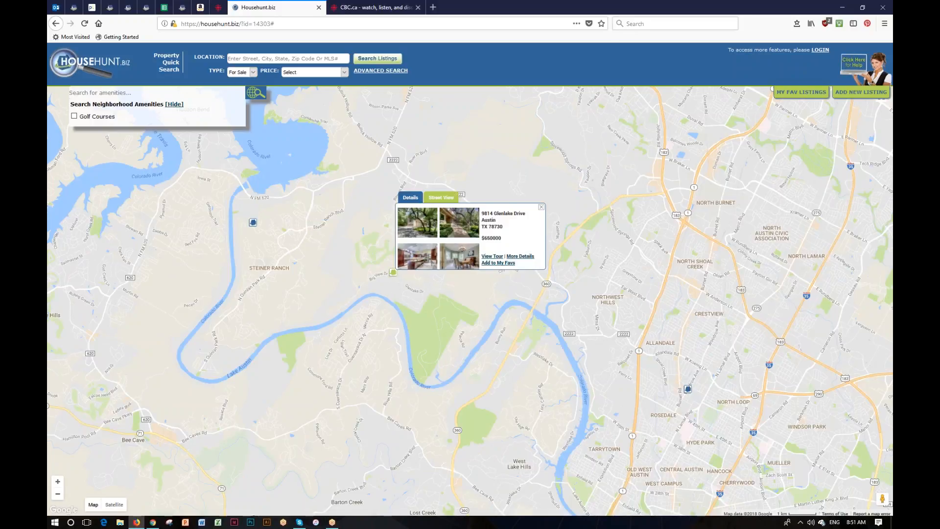
pyautogui.click(688, 390)
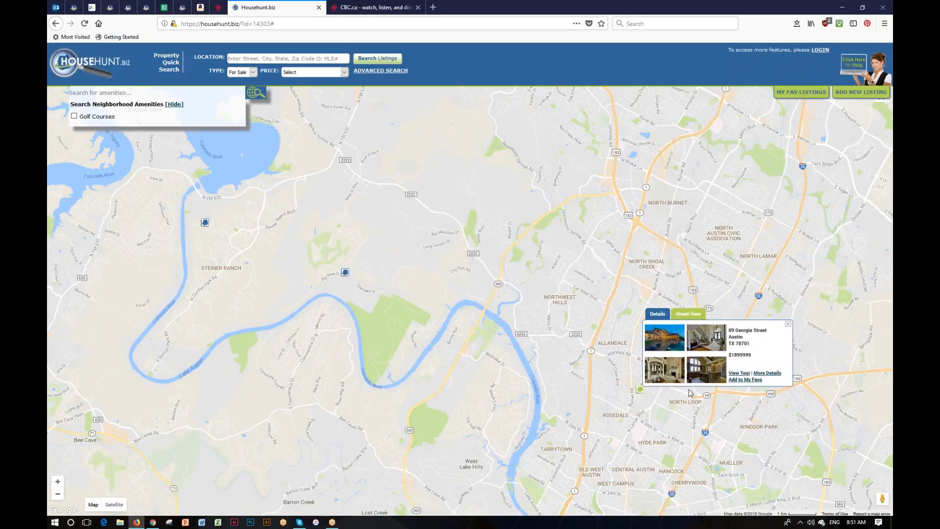
pyautogui.moveTo(607, 402); pyautogui.dragTo(598, 261)
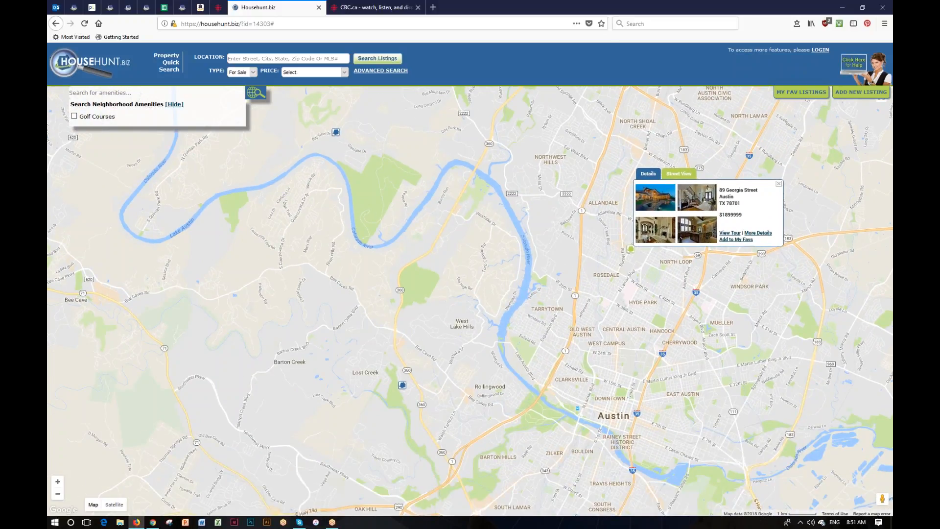
pyautogui.click(403, 385)
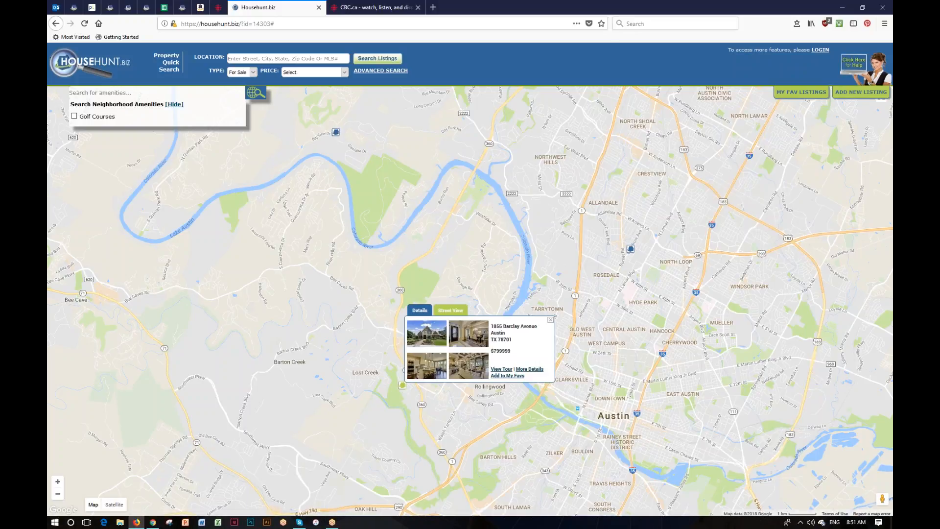
# Enable the Schools and Grocery Stores amenities on the HouseHunt map for the Austin neighborhoods east of the Colorado River
pyautogui.click(57, 481)
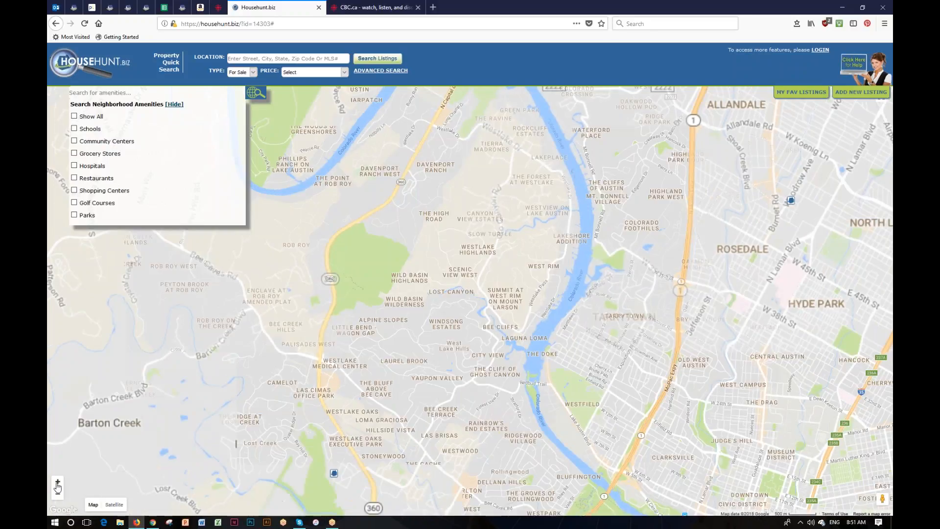
pyautogui.click(58, 483)
pyautogui.click(57, 483)
pyautogui.click(57, 483)
pyautogui.moveTo(303, 262); pyautogui.dragTo(141, 165)
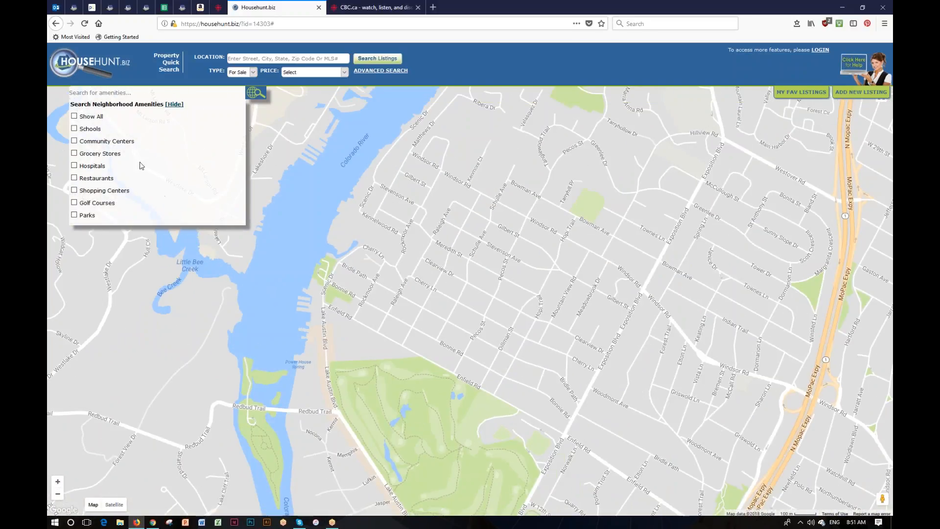
pyautogui.click(74, 128)
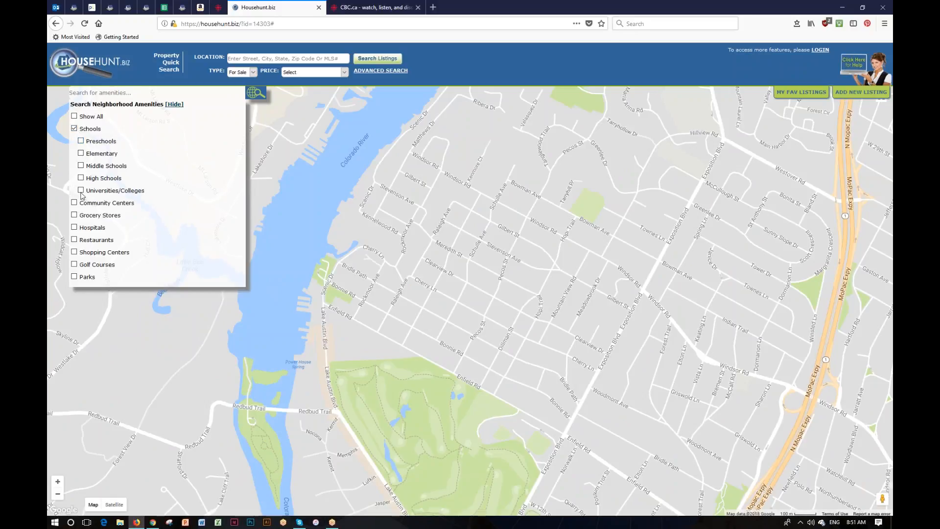
pyautogui.click(74, 215)
pyautogui.moveTo(538, 254); pyautogui.dragTo(282, 329)
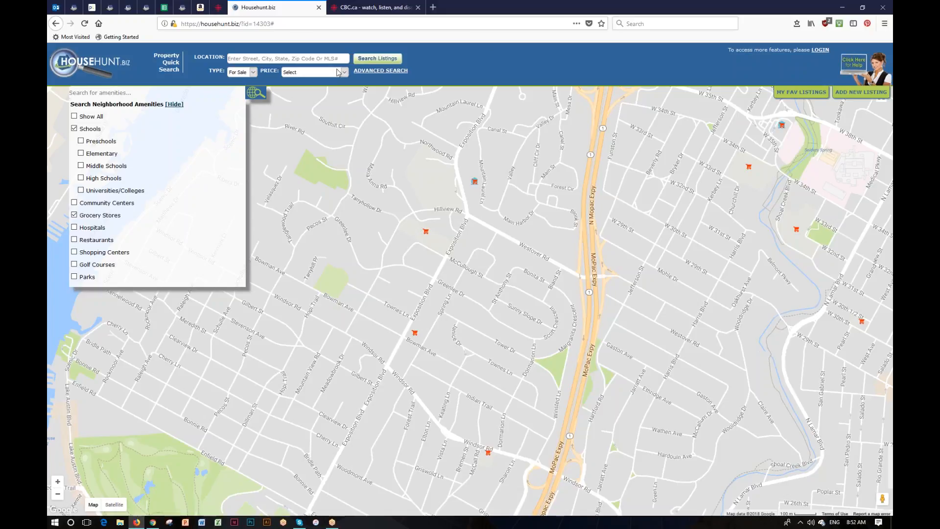
# Return to Realtour and review the tour's Matterport links and the Statistics page's weekly report sign-up fields for clients
pyautogui.click(73, 8)
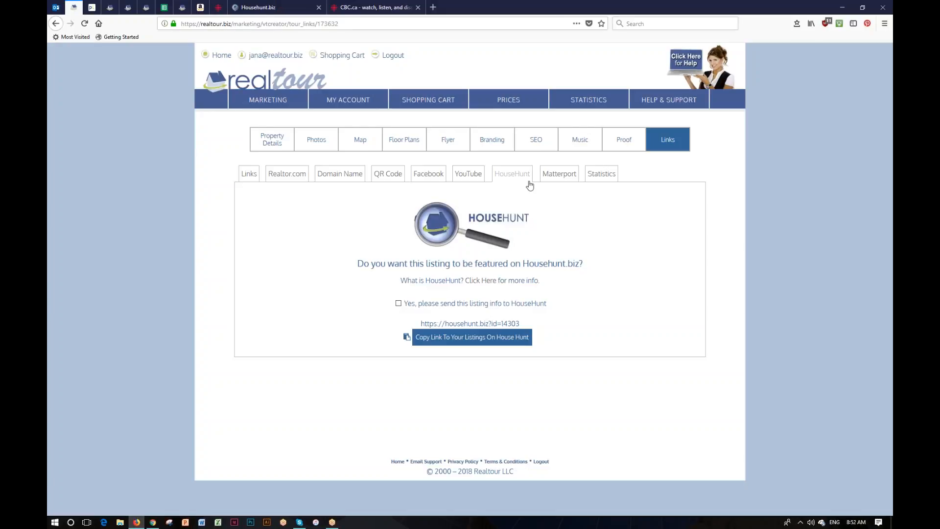
pyautogui.click(561, 177)
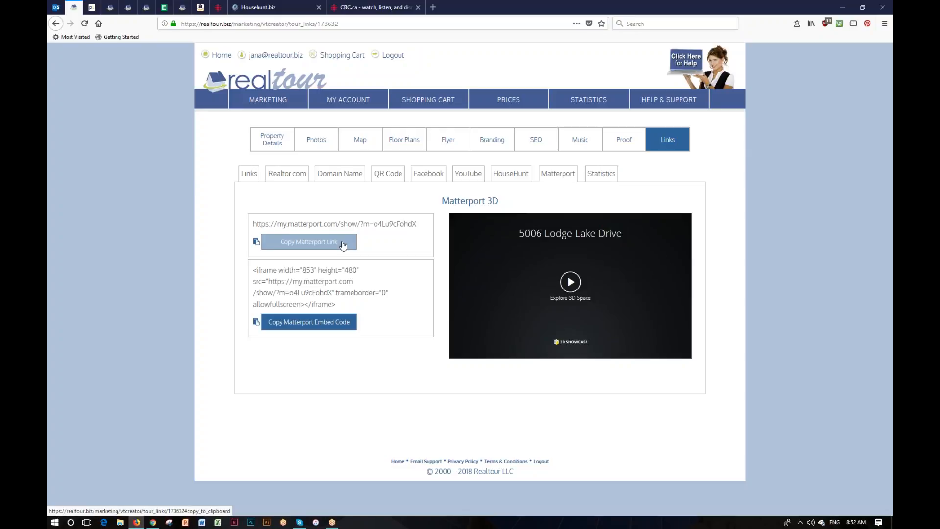
pyautogui.click(603, 175)
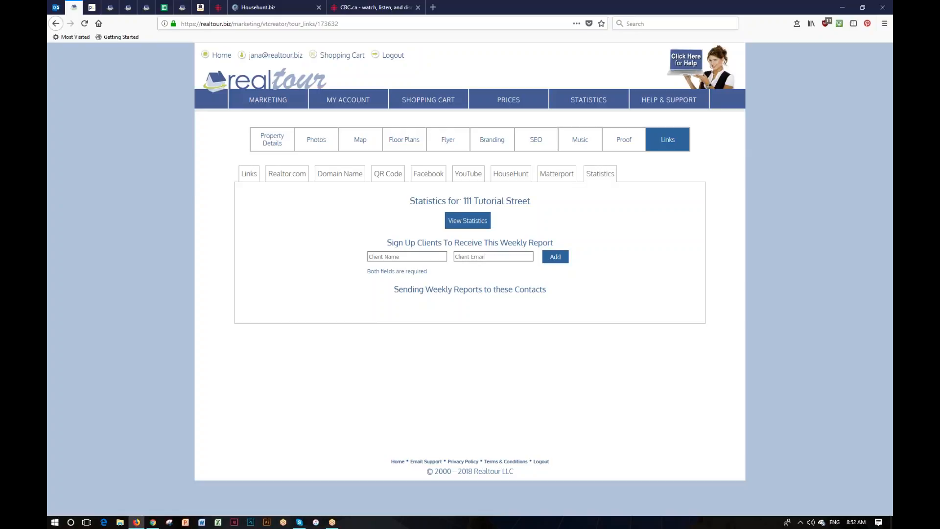
pyautogui.moveTo(583, 98)
pyautogui.click(437, 257)
# Return to the dashboard and open the tour package choices for the in-progress listing without a virtual tour
pyautogui.click(264, 77)
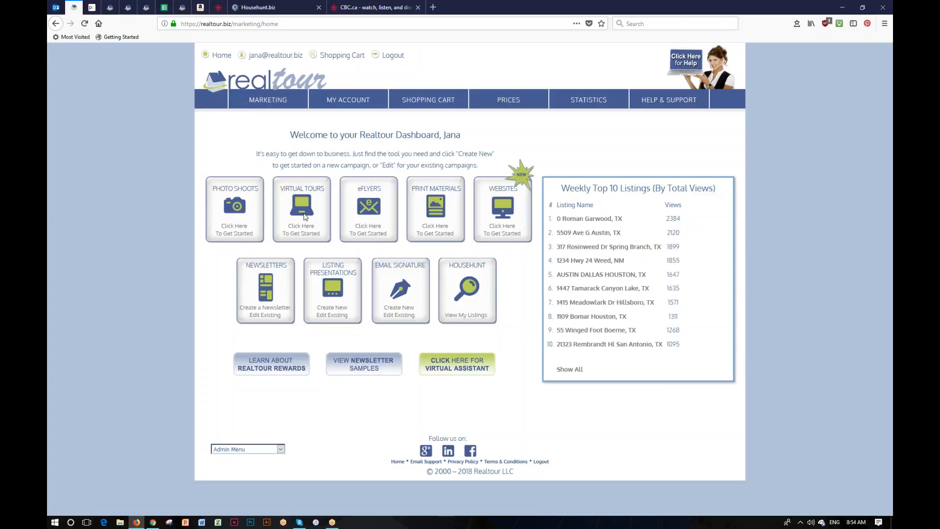
pyautogui.click(296, 231)
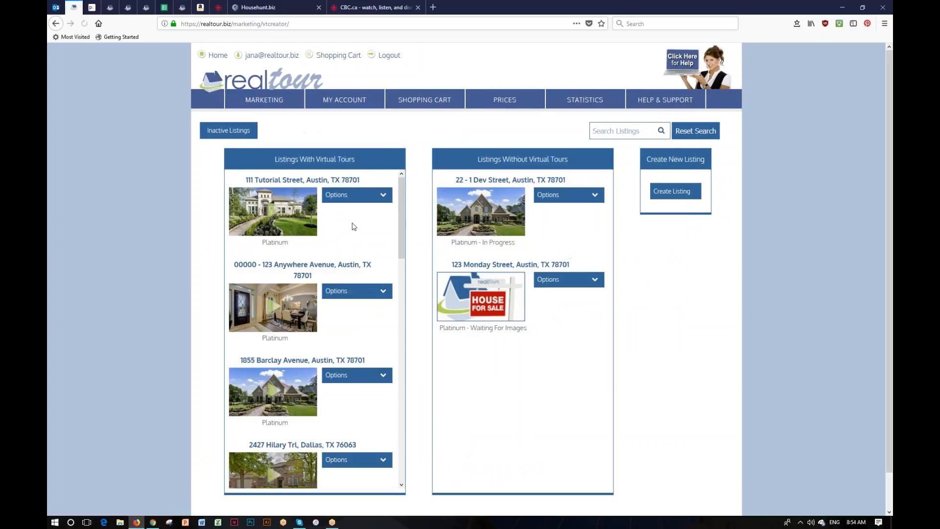
pyautogui.click(568, 196)
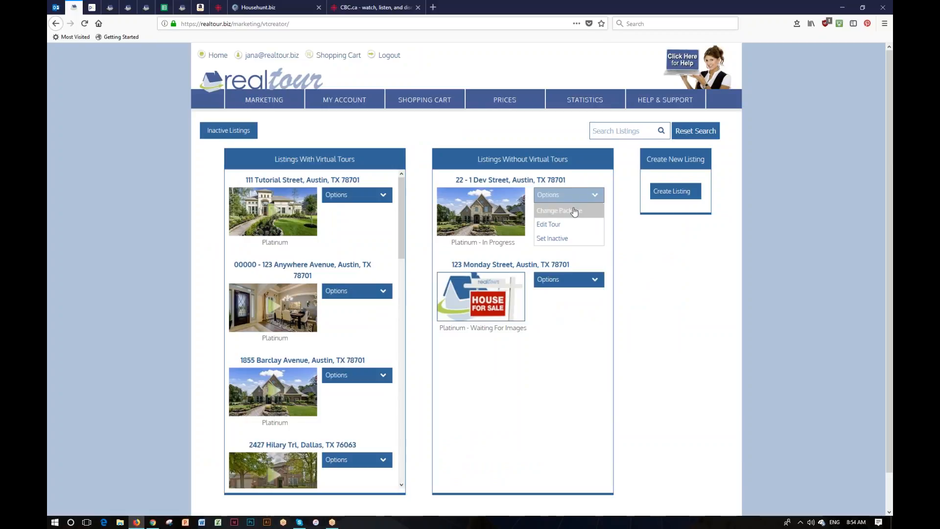
pyautogui.click(574, 211)
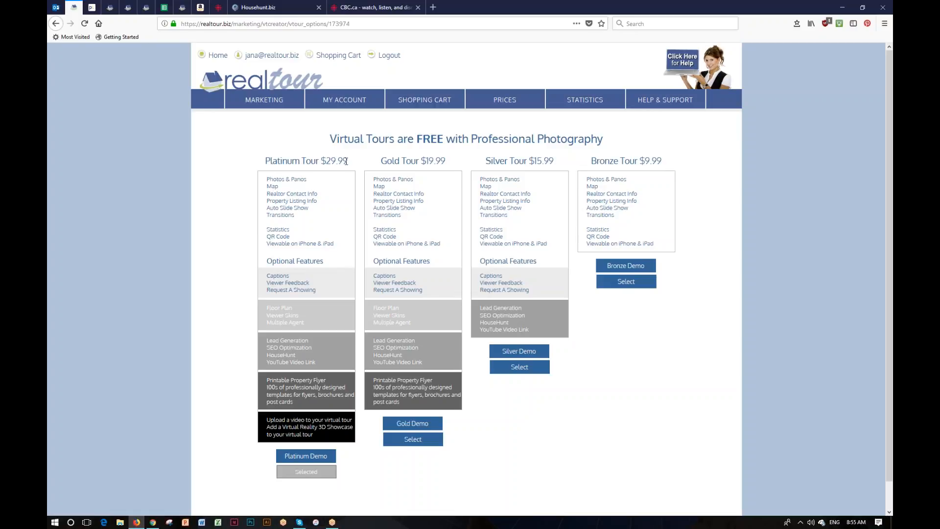
# Highlight "Professional Photography" and the Platinum Tour $29.99 heading on the package page, and clear the highlighting
pyautogui.moveTo(473, 139); pyautogui.dragTo(608, 141)
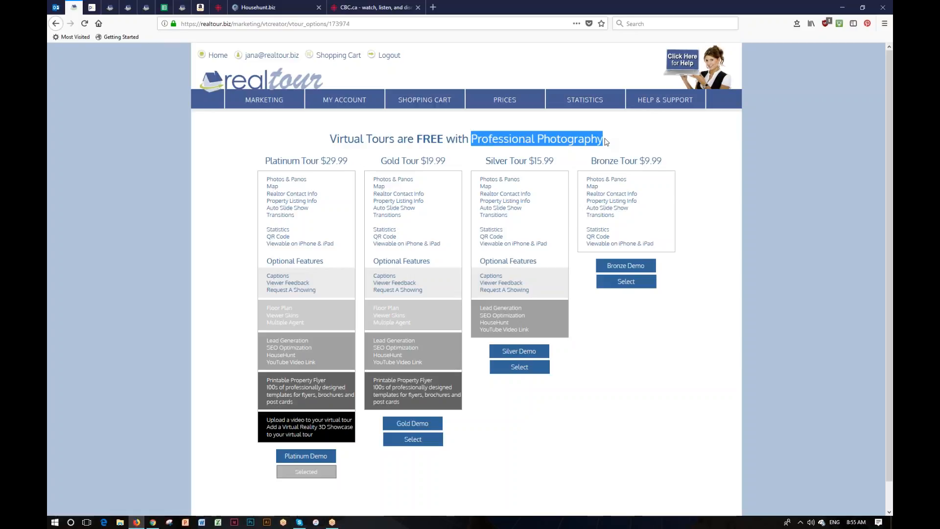
pyautogui.moveTo(265, 161); pyautogui.dragTo(350, 162)
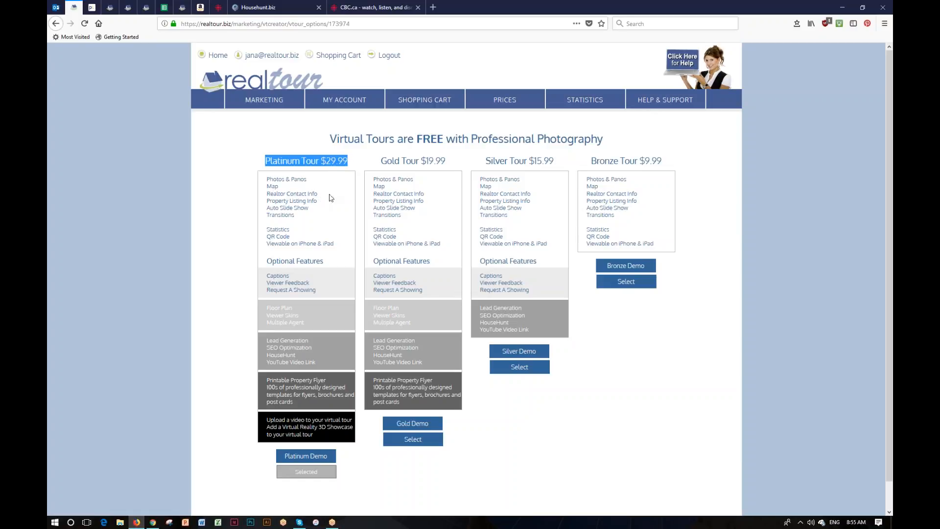
pyautogui.click(692, 221)
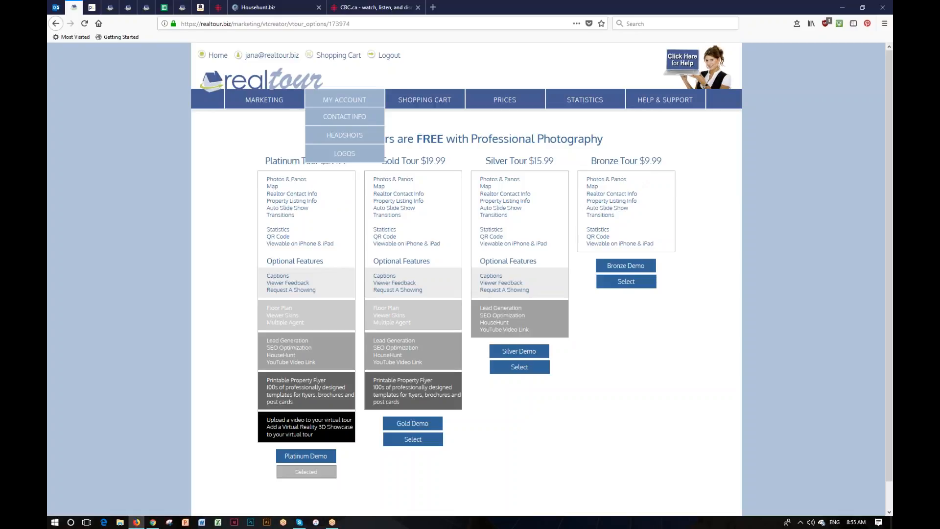
# Return to the Realtour dashboard without changing the package, and open the eFlyers listings page
pyautogui.click(275, 84)
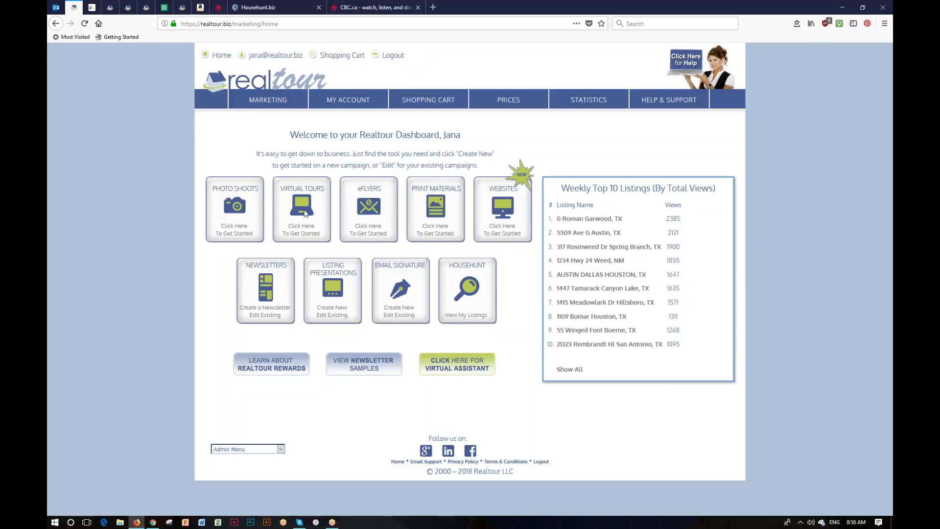
pyautogui.click(366, 232)
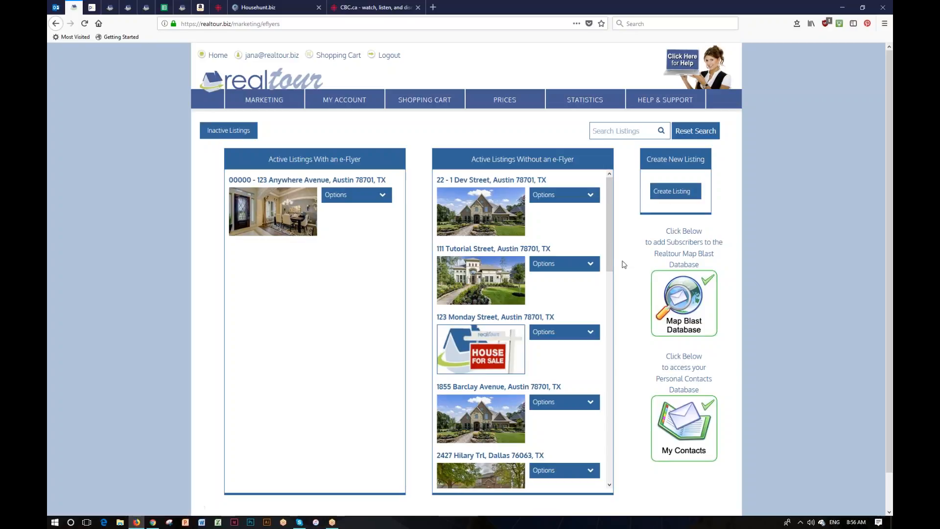
# Create a new eFlyer for the second active listing without one, and check its property details before returning to the template library
pyautogui.moveTo(437, 249); pyautogui.dragTo(558, 251)
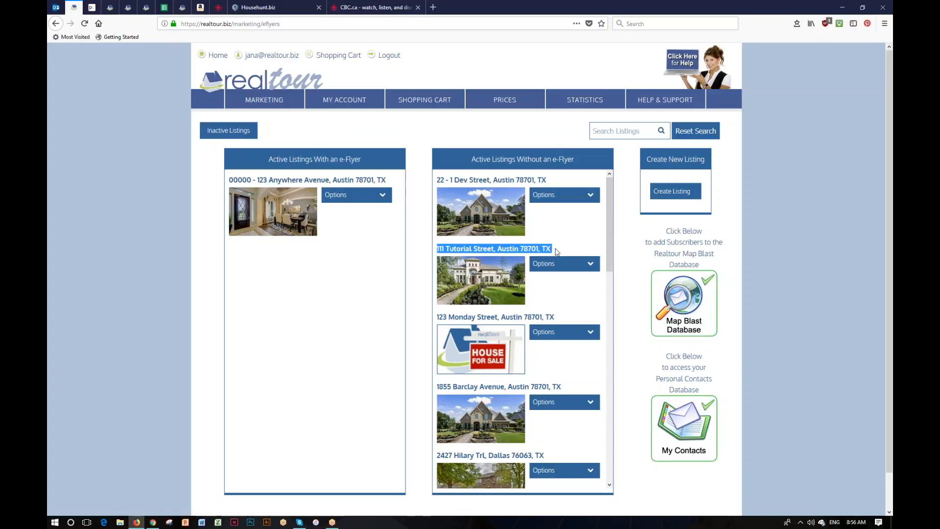
pyautogui.click(559, 253)
pyautogui.click(592, 267)
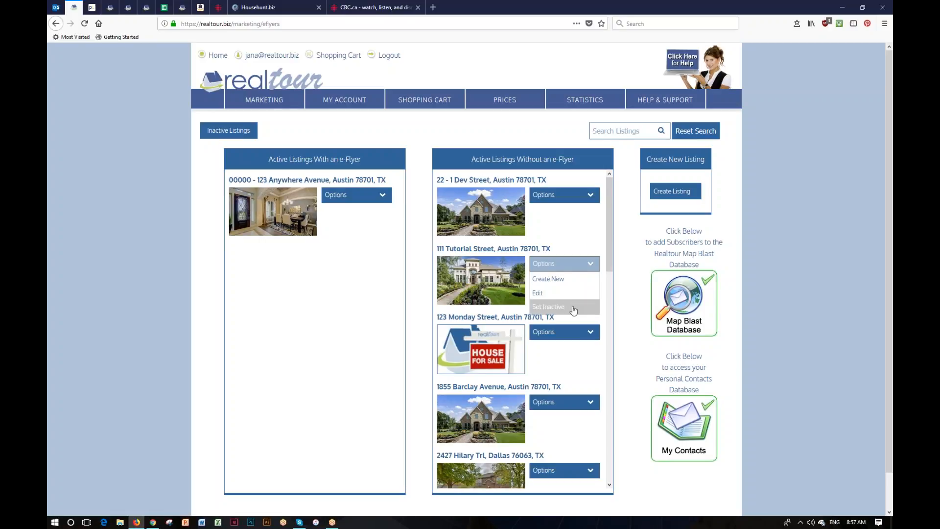
pyautogui.click(556, 280)
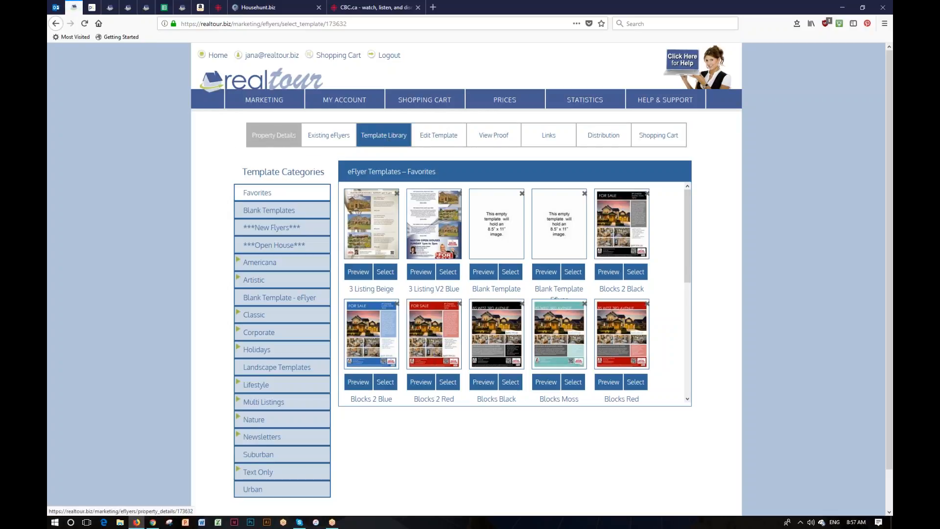
pyautogui.click(279, 138)
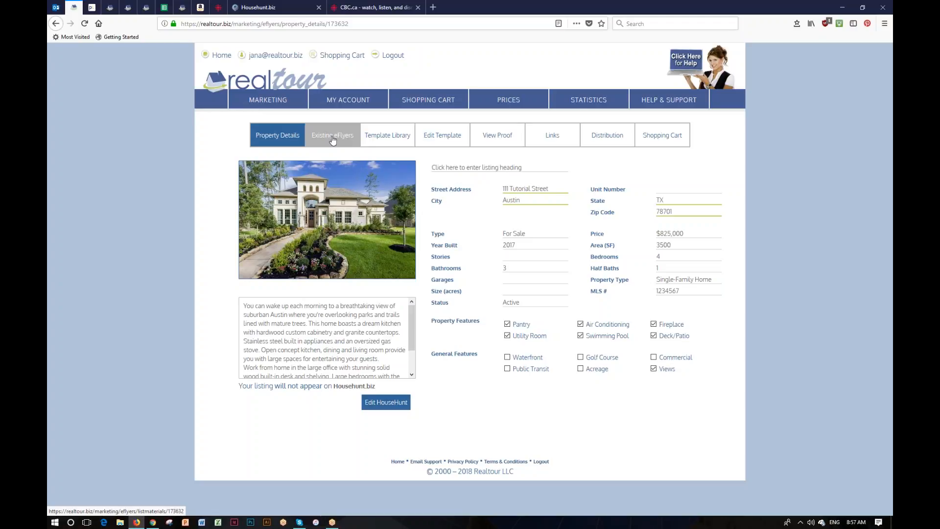
pyautogui.click(389, 140)
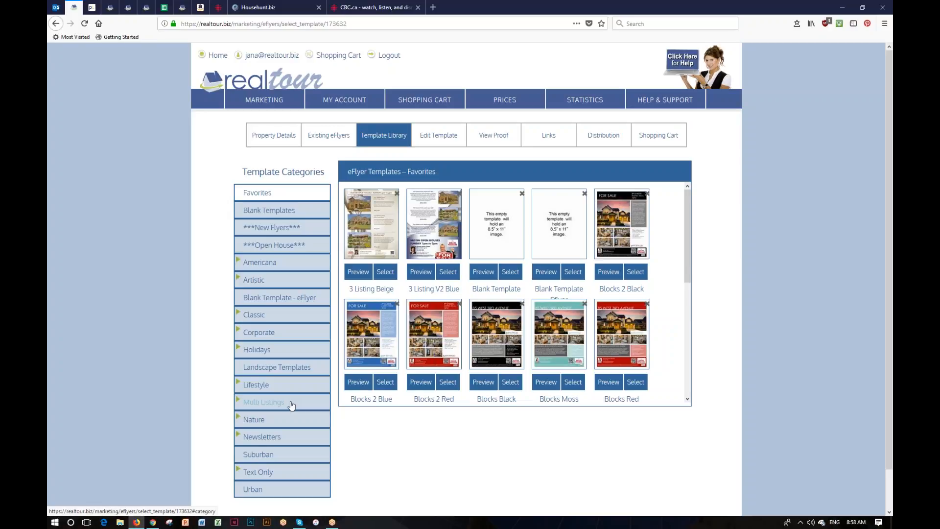
# Browse the Austin eFlyer templates within the Texas group of the Americana category
pyautogui.click(268, 264)
pyautogui.click(263, 350)
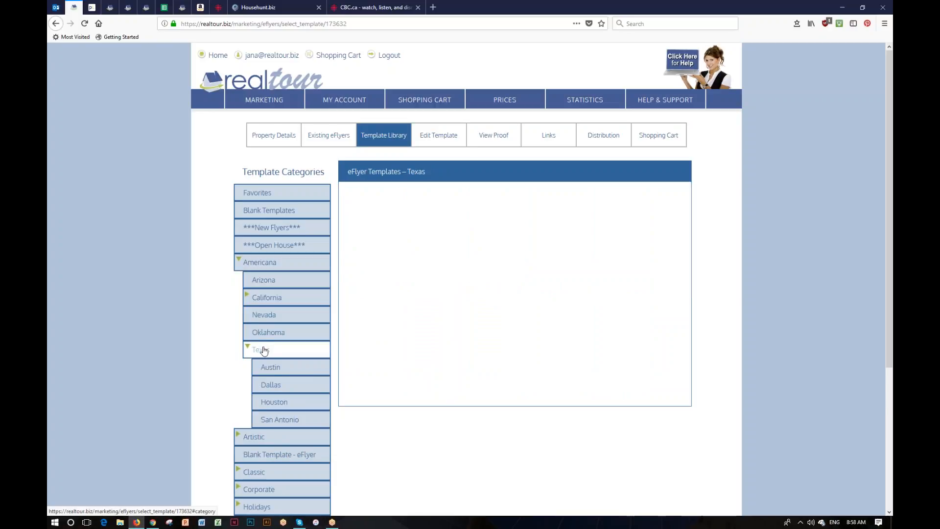
pyautogui.click(268, 368)
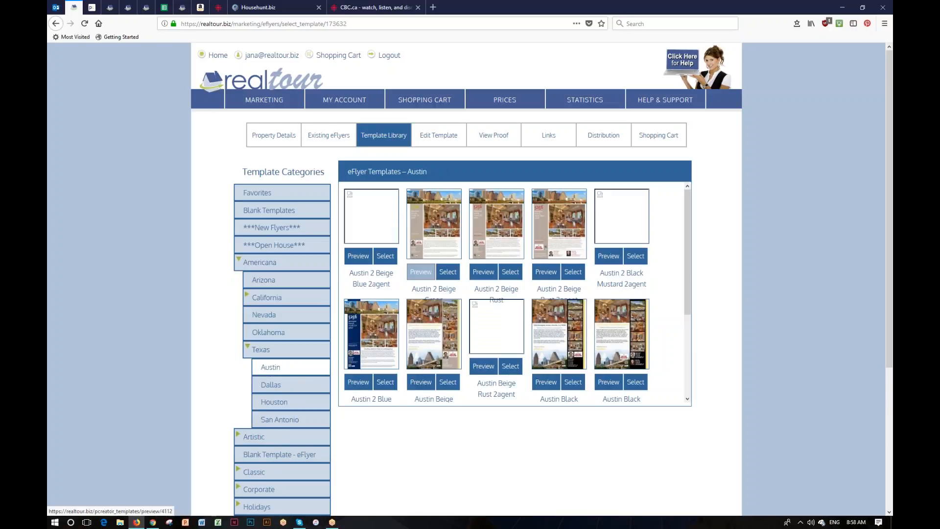
pyautogui.scroll(-4, 421, 271)
pyautogui.scroll(4, 421, 272)
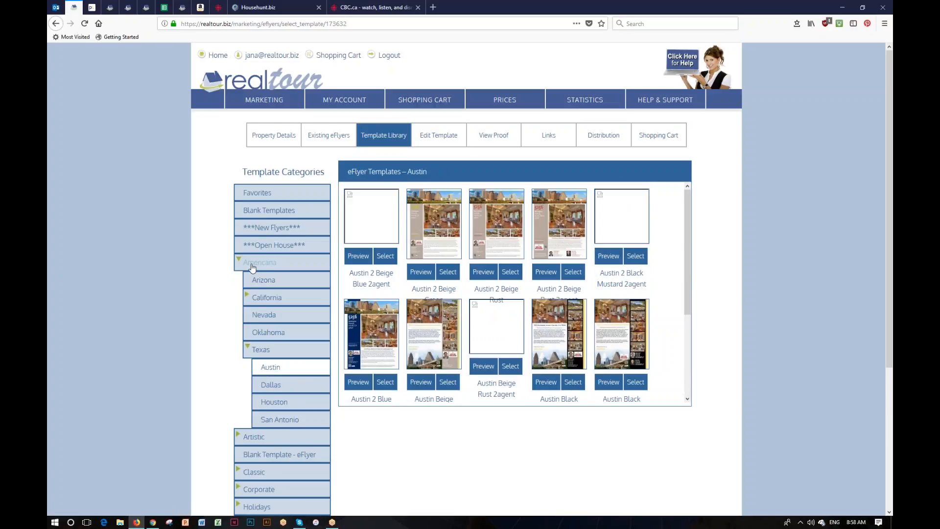
pyautogui.click(256, 264)
# Preview the Blocks 2 Red template from the New Flyers category and select it for the eFlyer
pyautogui.click(272, 227)
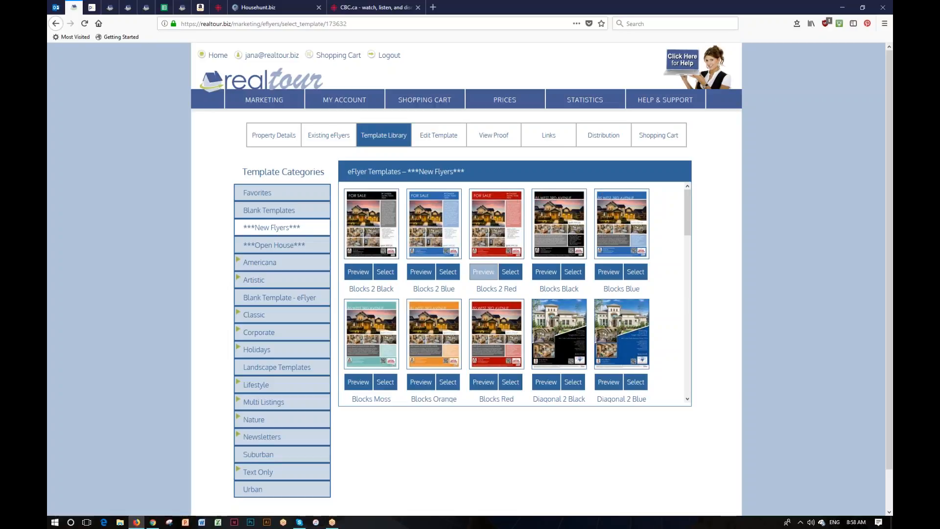
pyautogui.click(482, 274)
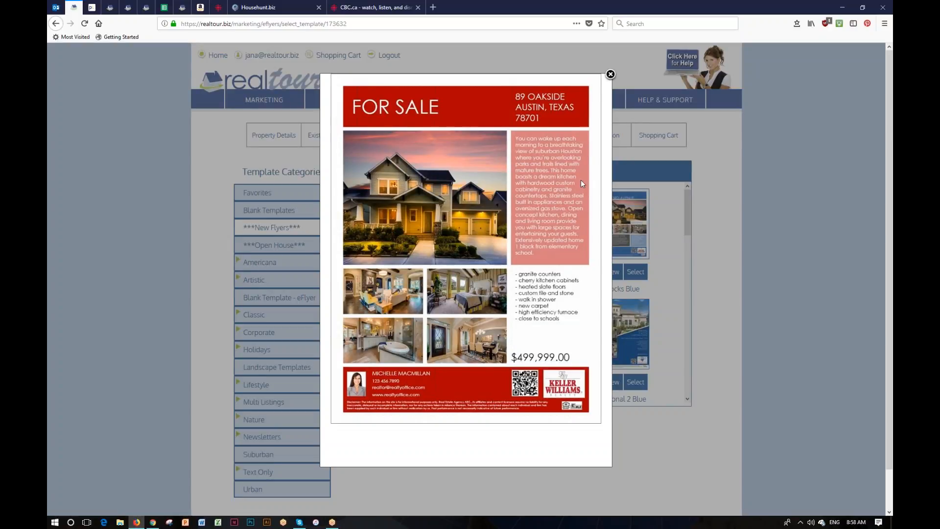
pyautogui.click(610, 75)
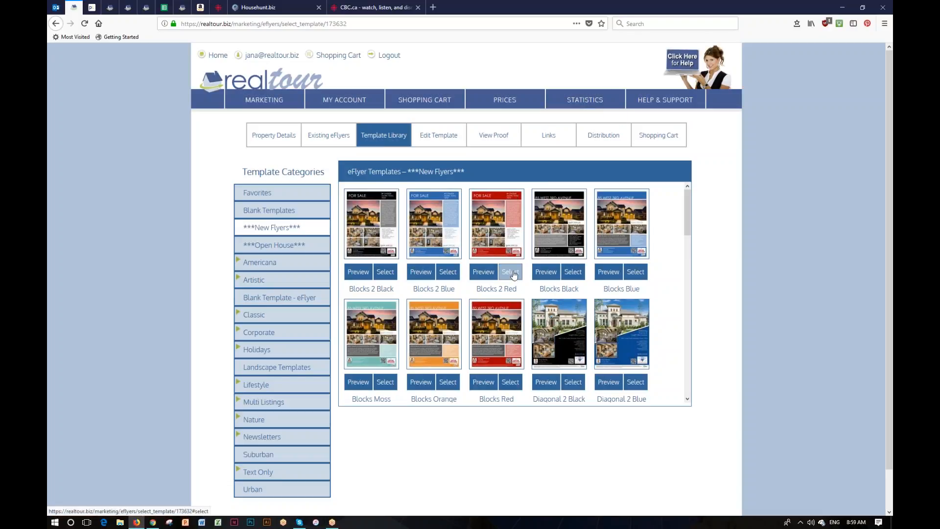
pyautogui.click(511, 272)
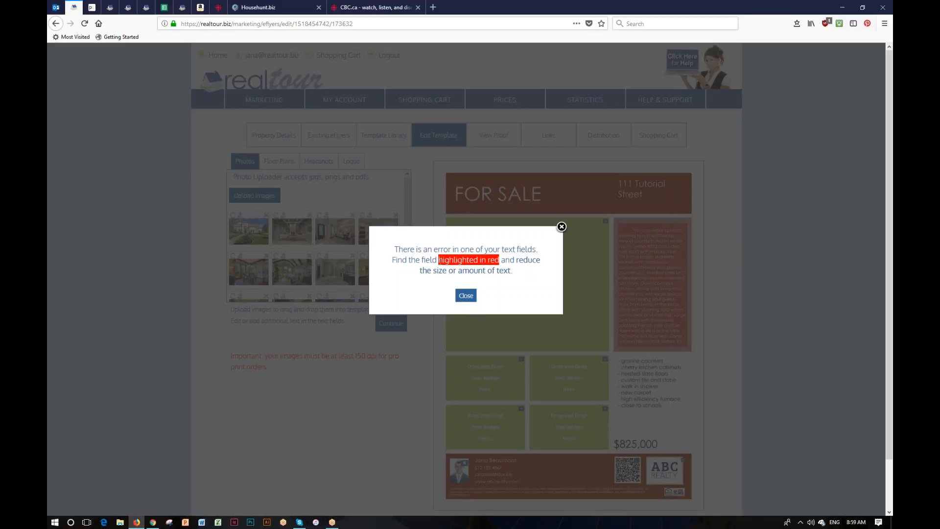
# Dismiss the text error notice and shorten the flyer's property description so it ends after "an oversized gas stove."
pyautogui.click(465, 296)
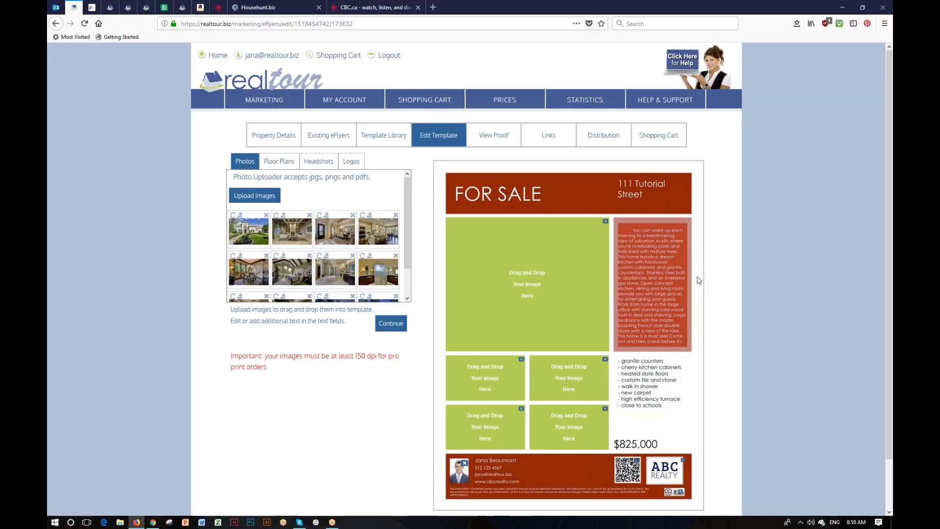
pyautogui.click(688, 443)
pyautogui.click(737, 468)
pyautogui.moveTo(352, 100)
pyautogui.click(664, 276)
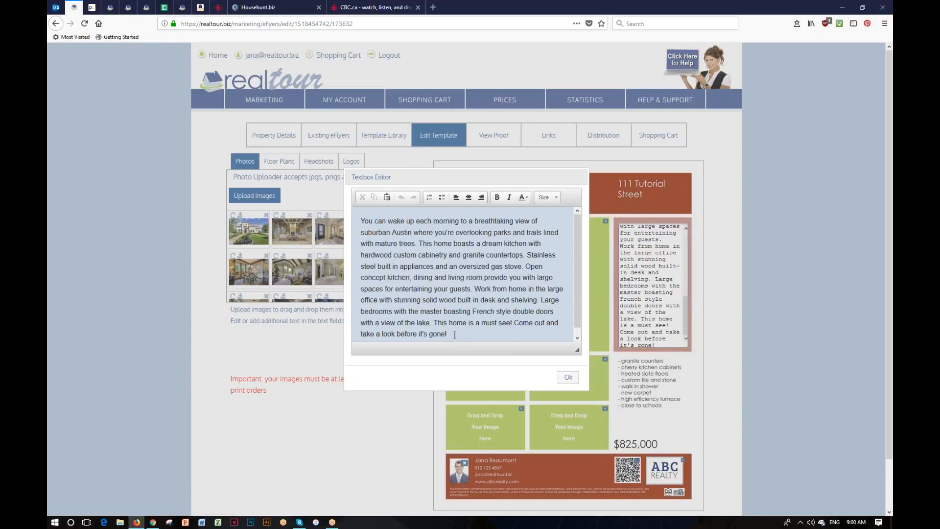
pyautogui.moveTo(451, 334); pyautogui.dragTo(528, 265)
pyautogui.press('Delete')
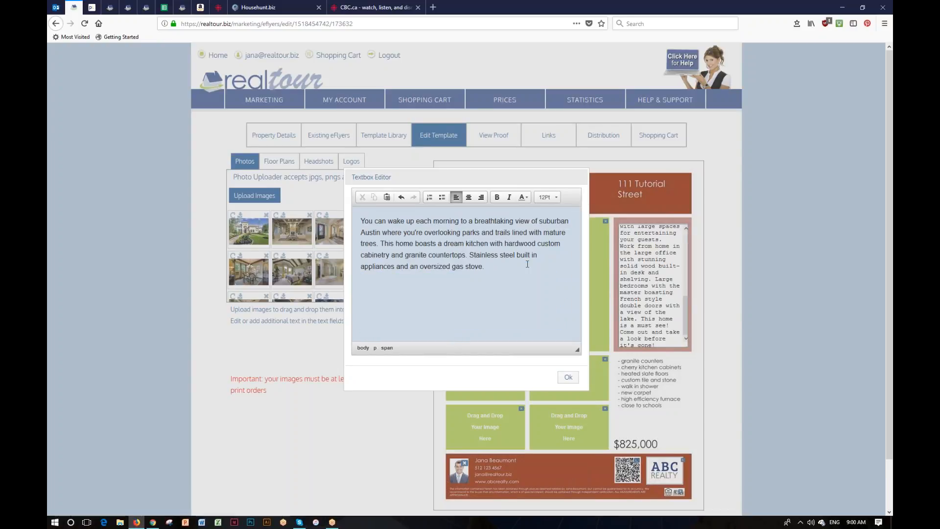
# Examine the text color and font size choices for the shortened description without applying any
pyautogui.moveTo(485, 266); pyautogui.dragTo(362, 219)
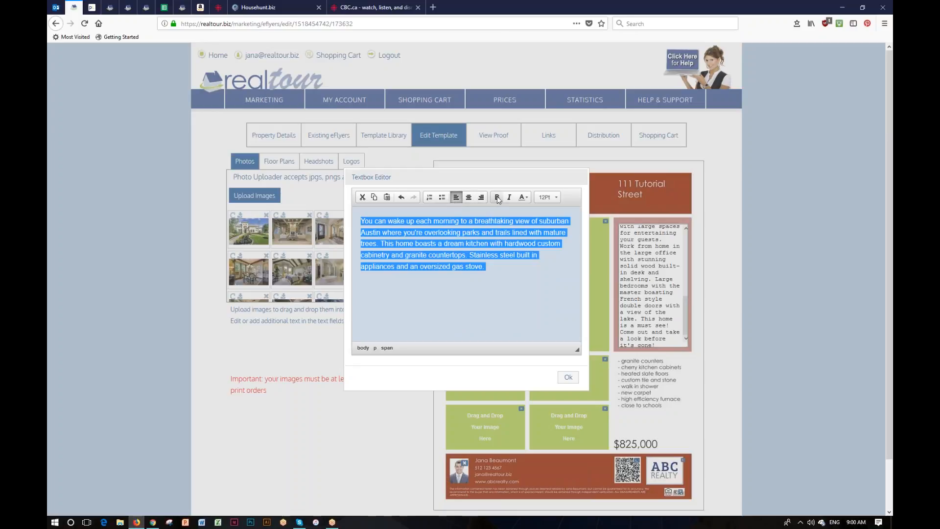
pyautogui.click(528, 196)
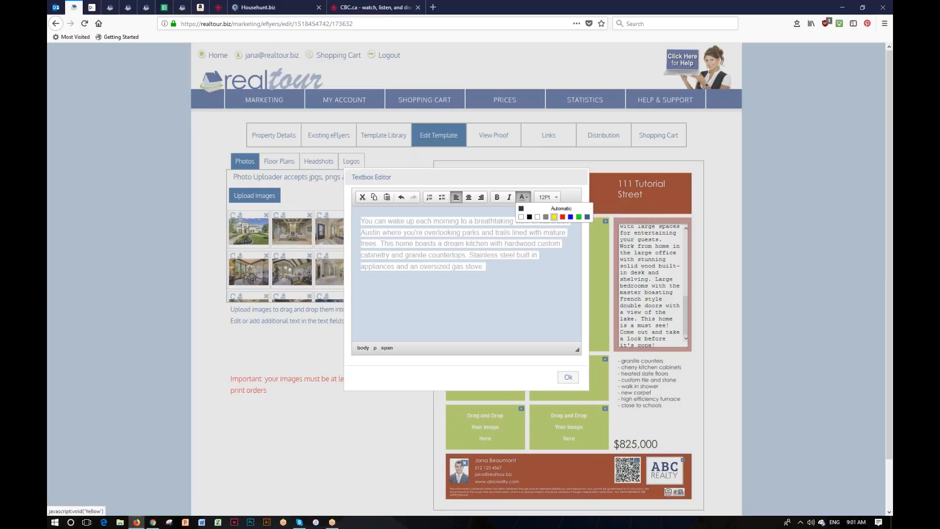
pyautogui.click(549, 254)
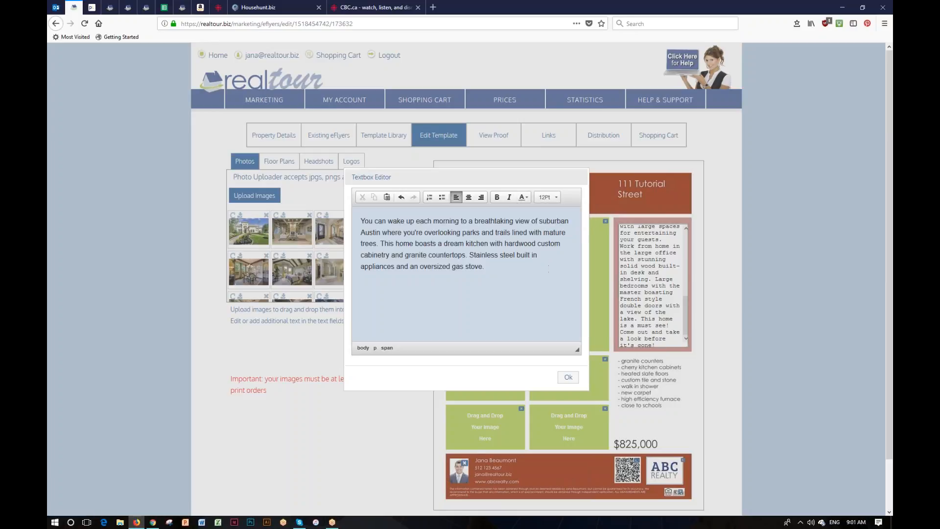
pyautogui.click(556, 196)
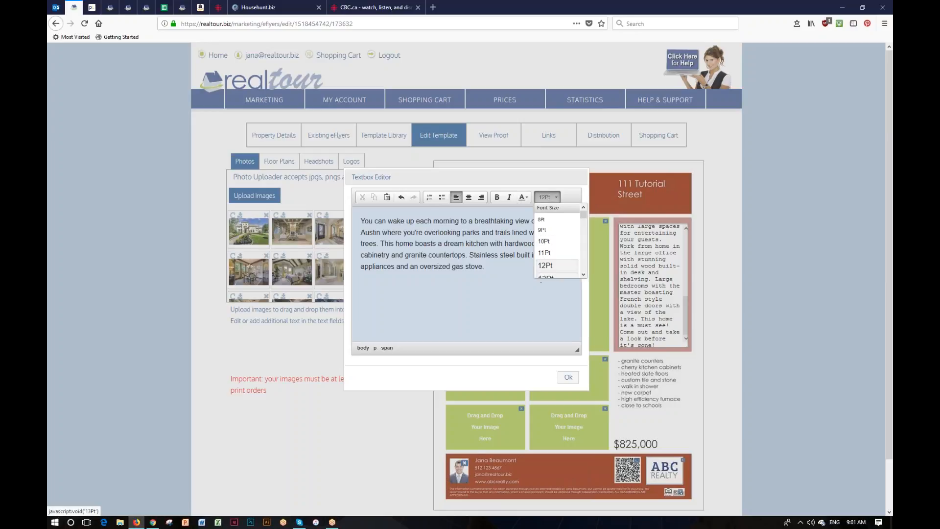
# Add "Hello!" to the end of the property description and apply the text to the flyer
pyautogui.click(519, 292)
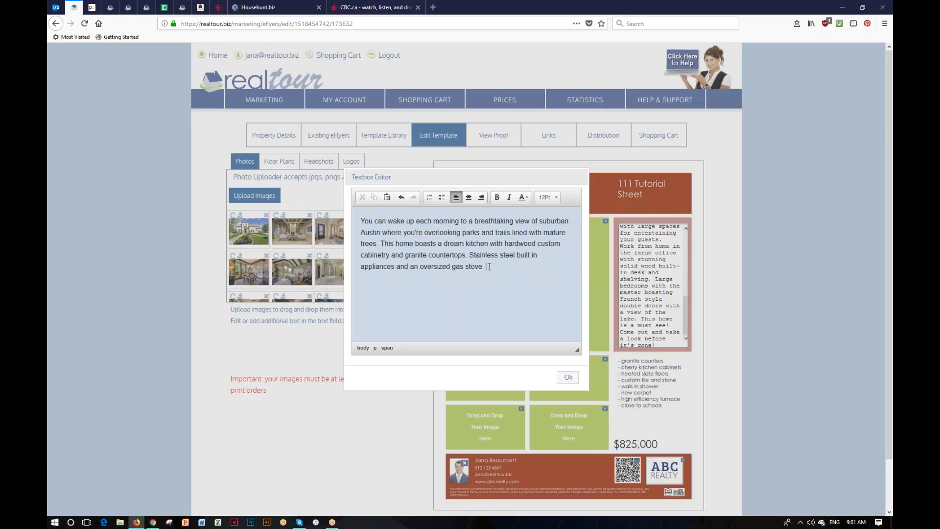
pyautogui.write('Hello!')
pyautogui.click(568, 377)
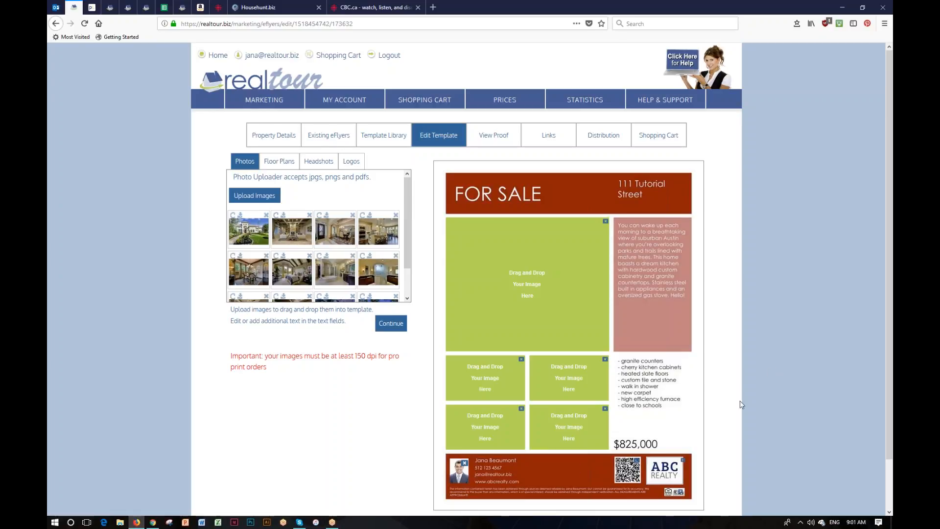
# Clear the price text from the flyer and apply the empty text box
pyautogui.click(679, 440)
pyautogui.click(430, 226)
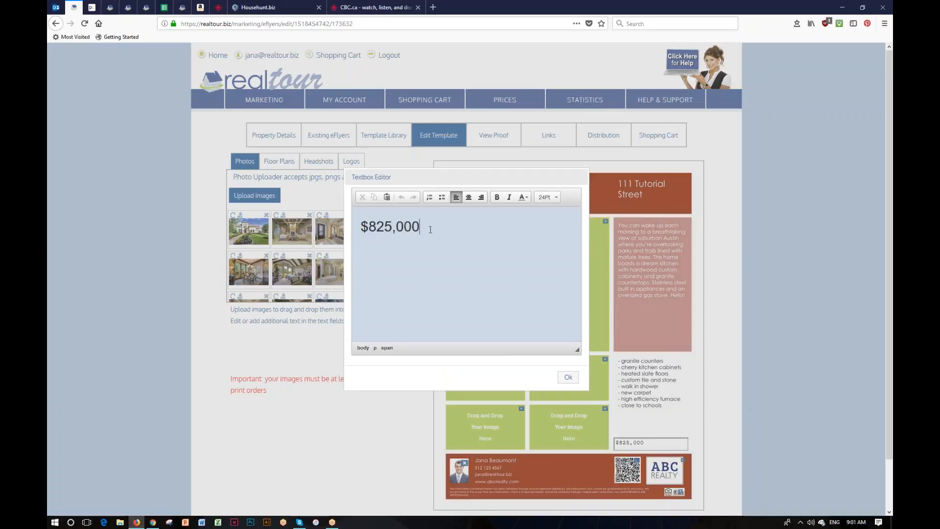
pyautogui.moveTo(429, 226); pyautogui.dragTo(361, 226)
pyautogui.press('BackSpace')
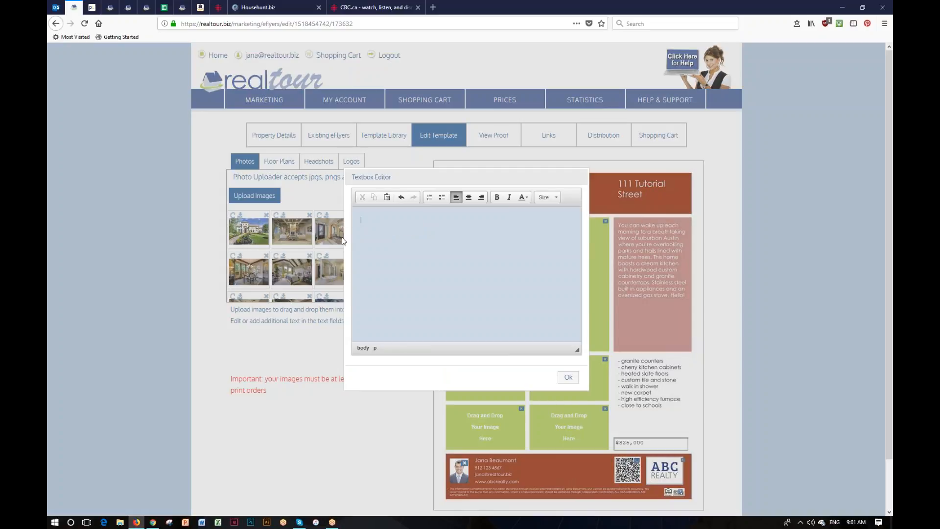
pyautogui.click(569, 376)
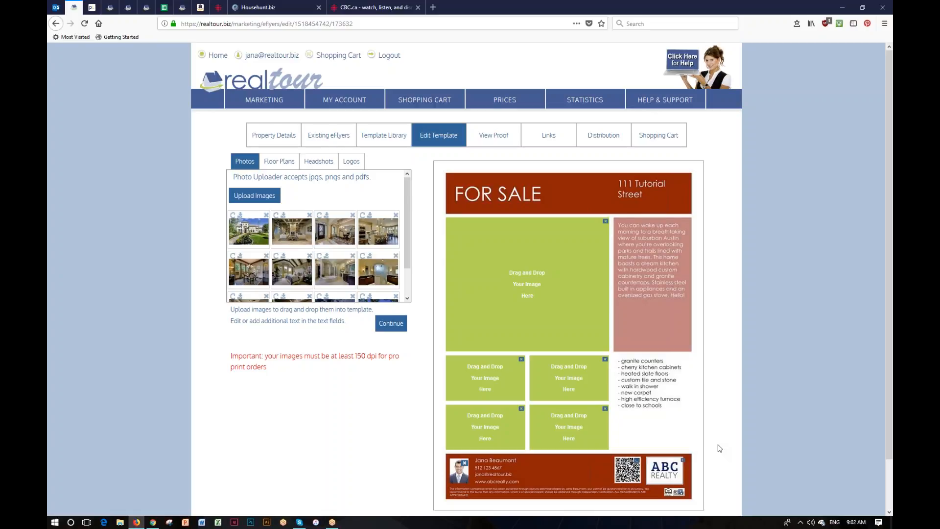
# Look through the listing photos and place the front exterior photo in the flyer's large image frame
pyautogui.moveTo(252, 235)
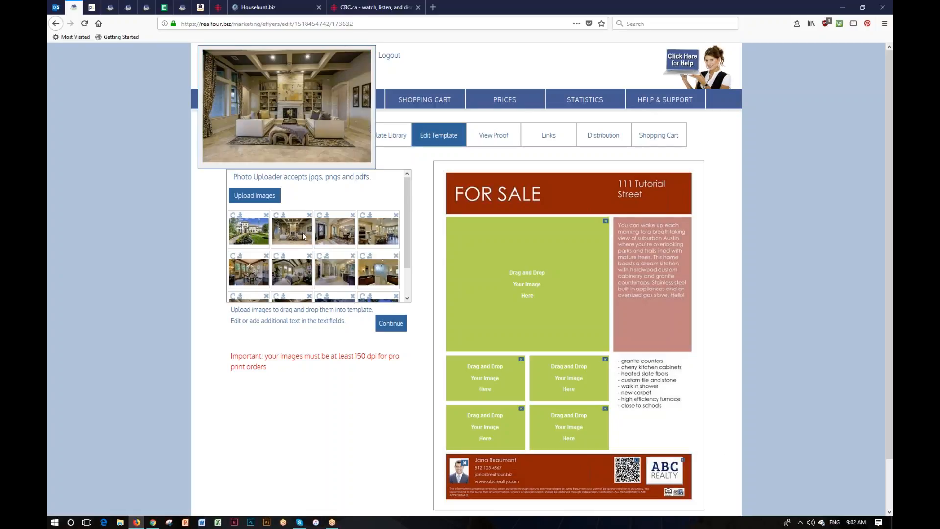
pyautogui.scroll(-1, 407, 260)
pyautogui.scroll(-1, 407, 260)
pyautogui.scroll(2, 343, 245)
pyautogui.moveTo(252, 234); pyautogui.dragTo(530, 273)
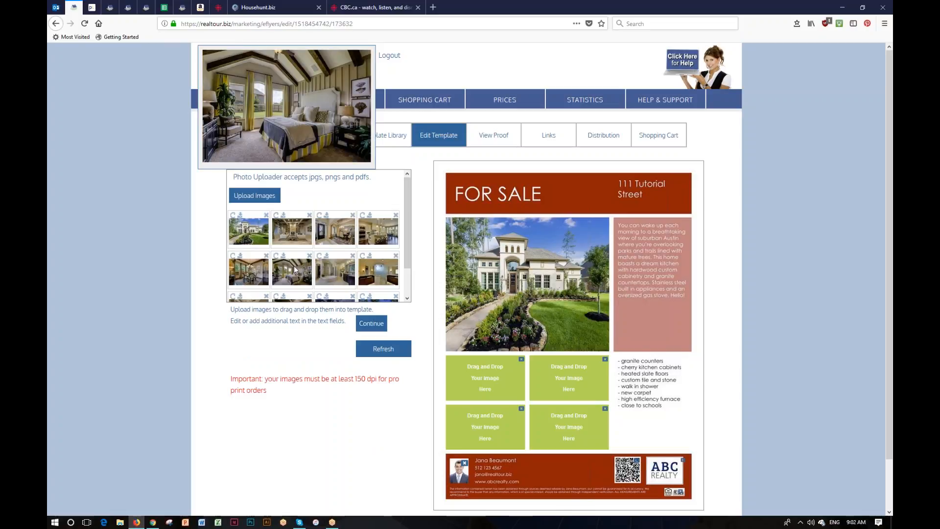
# Fill the flyer's four small image frames with the bedroom, living room, kitchen and dining room photos
pyautogui.moveTo(296, 269); pyautogui.dragTo(485, 379)
pyautogui.moveTo(292, 230); pyautogui.dragTo(539, 363)
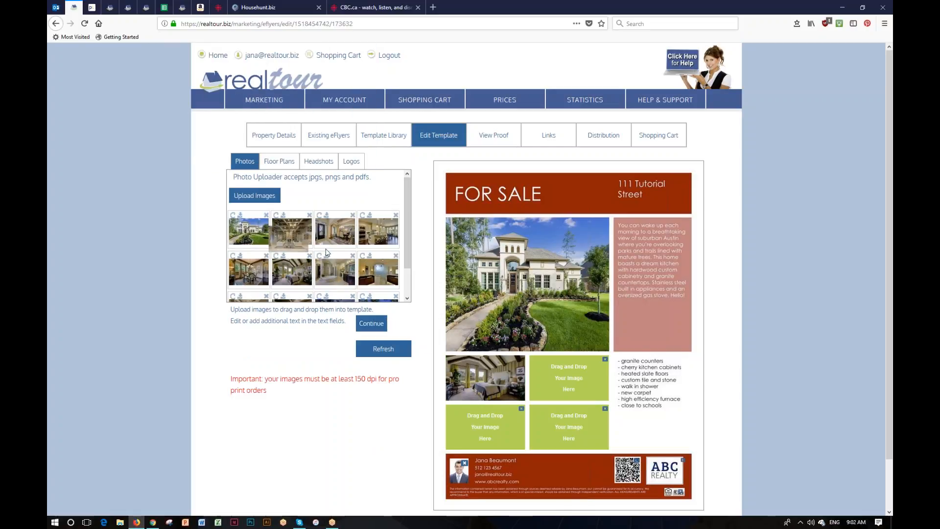
pyautogui.moveTo(378, 243)
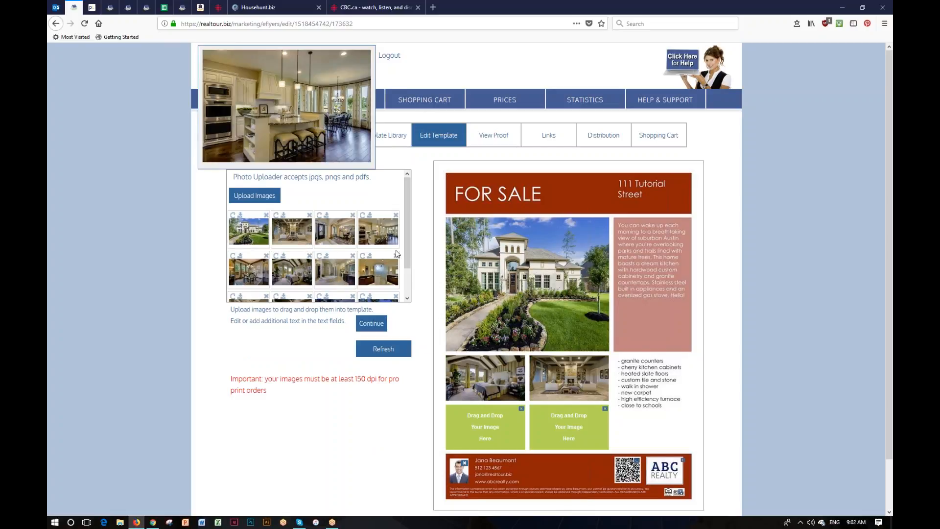
pyautogui.moveTo(397, 254); pyautogui.dragTo(479, 410)
pyautogui.moveTo(247, 276)
pyautogui.moveTo(248, 275); pyautogui.dragTo(556, 431)
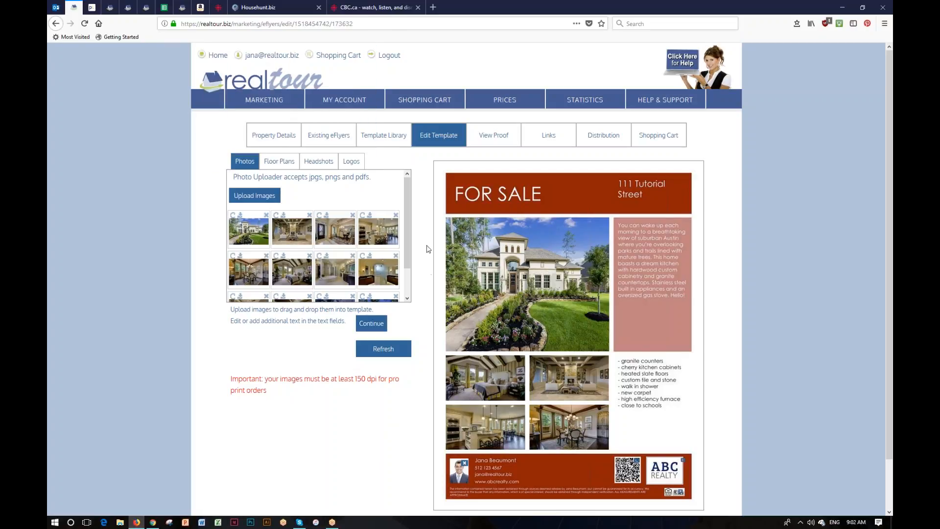
# Replace the kitchen photo on the flyer with the evening pool photo and refresh the template
pyautogui.scroll(-1, 406, 203)
pyautogui.moveTo(332, 288)
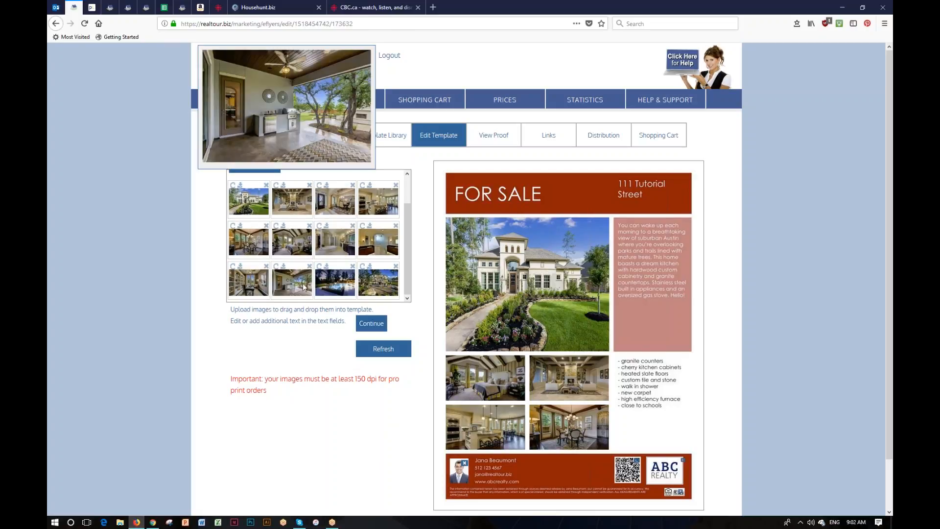
pyautogui.moveTo(332, 288); pyautogui.dragTo(490, 422)
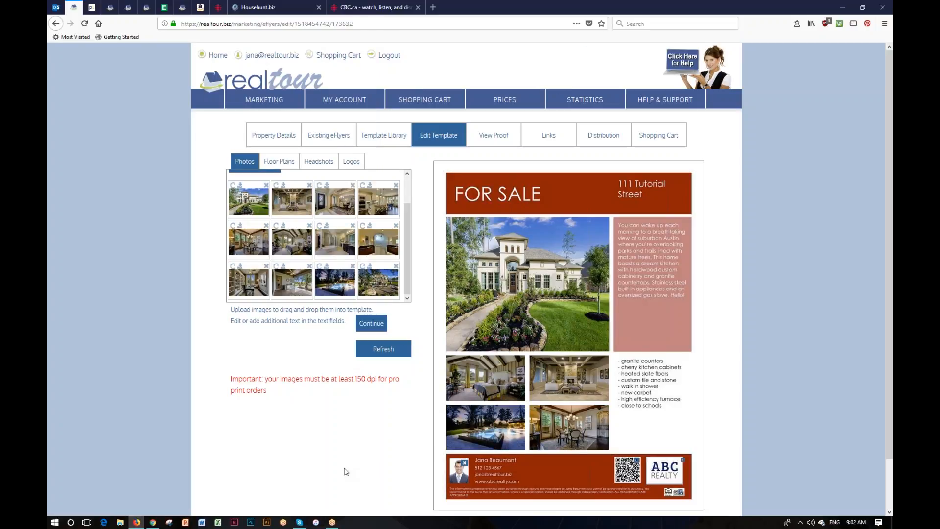
pyautogui.click(384, 348)
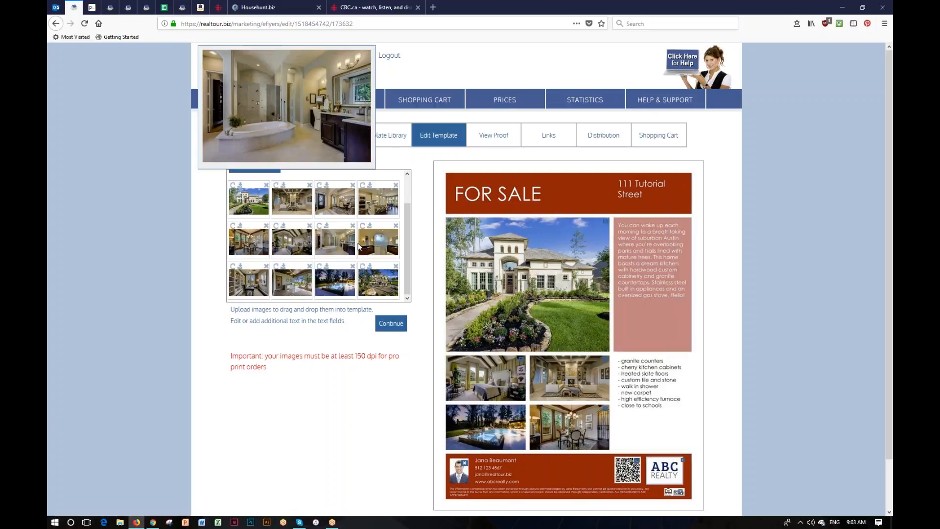
# Remove the QR code from the flyer's footer, along with the image placeholder left in its spot
pyautogui.moveTo(338, 253)
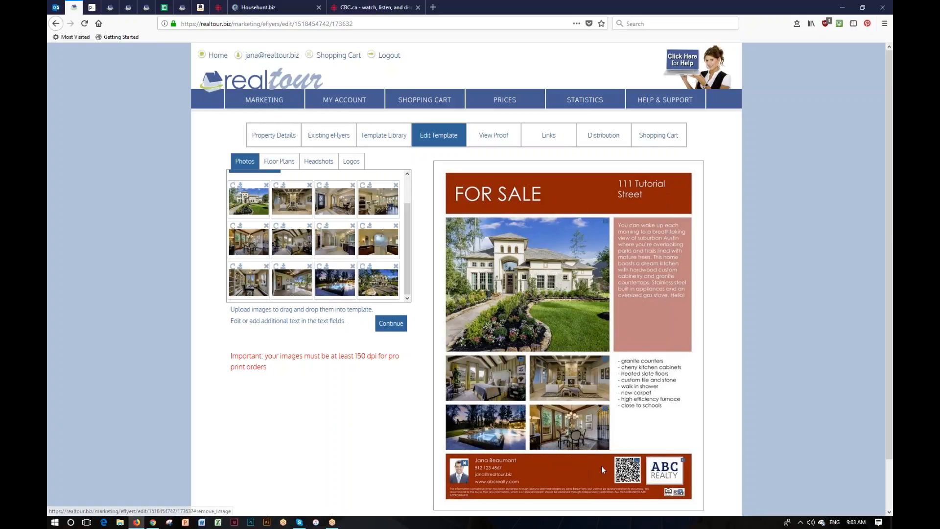
pyautogui.click(637, 461)
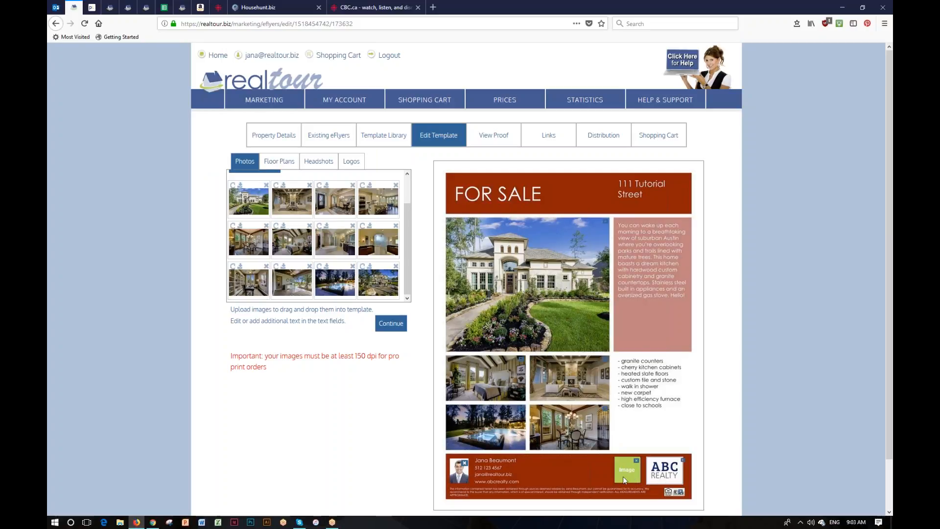
pyautogui.click(636, 460)
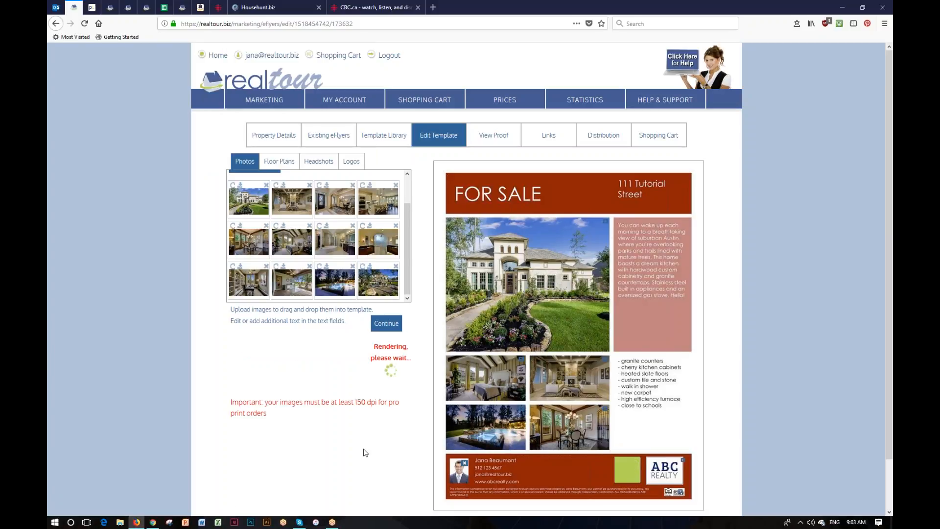
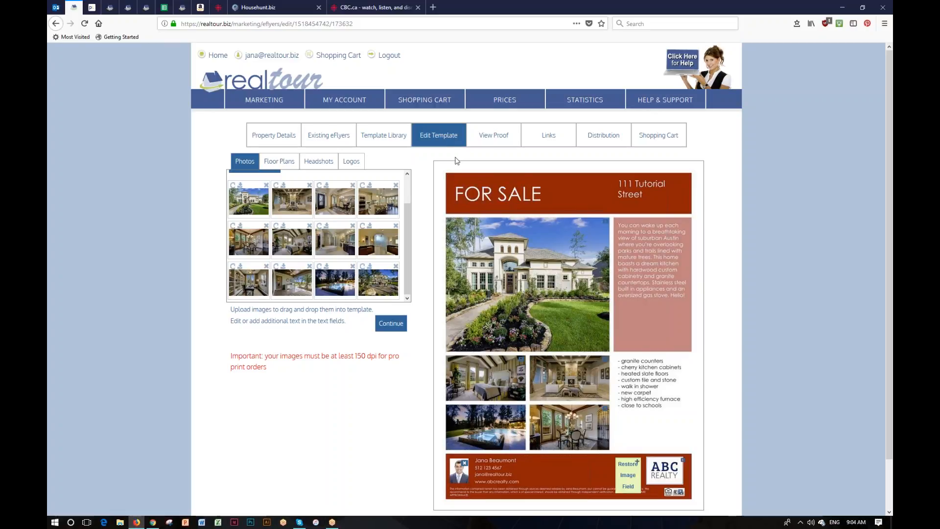
# View the eFlyer's proof and check its header, photos, text and agent footer
pyautogui.click(494, 137)
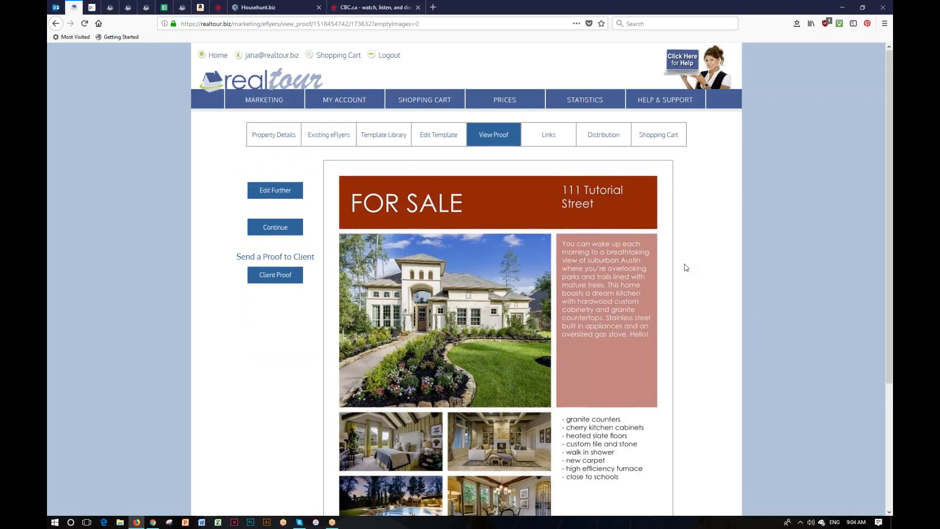
pyautogui.scroll(-3, 686, 268)
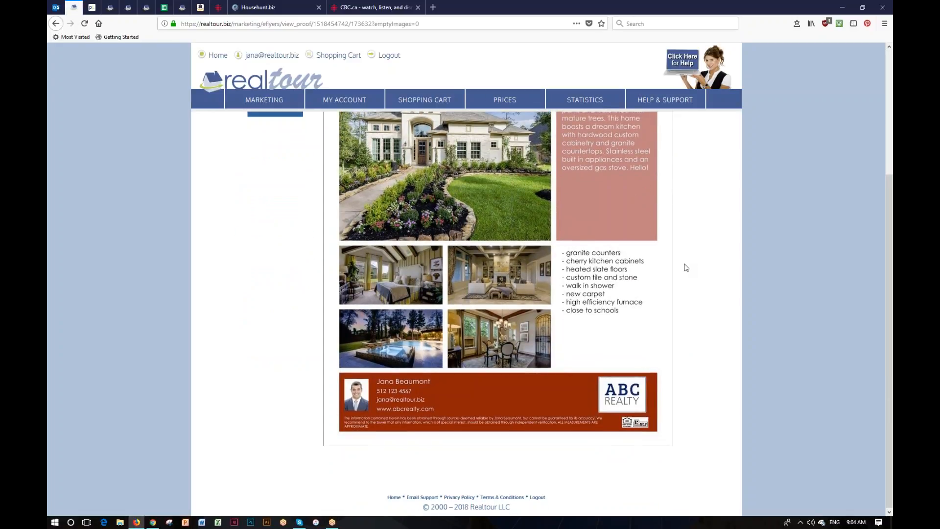
pyautogui.scroll(3, 686, 268)
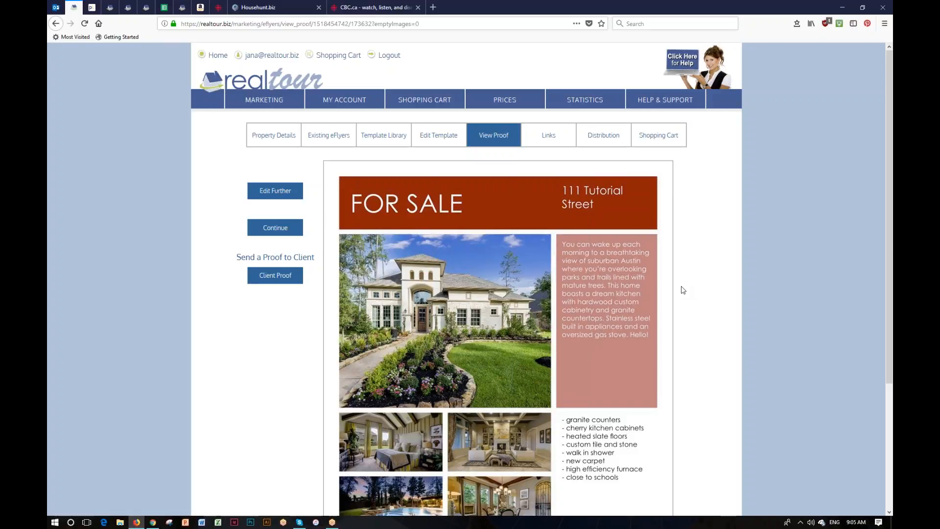
pyautogui.scroll(-3, 684, 290)
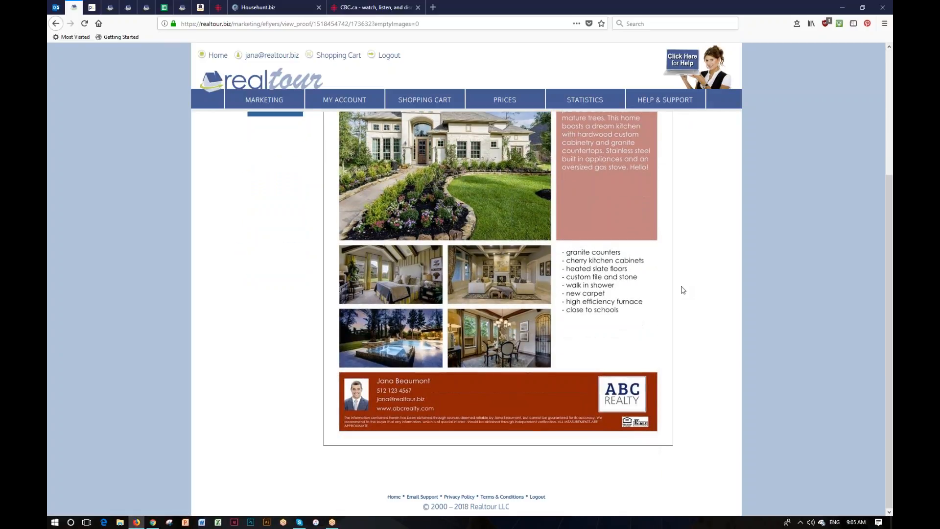
pyautogui.scroll(3, 684, 290)
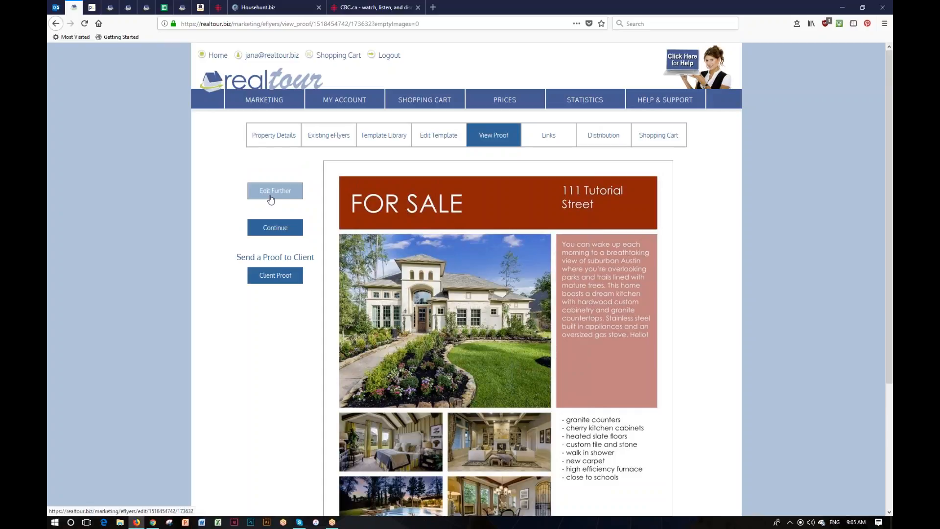
# Look over the client proof form's email and personal message fields, and return to the flyer proof without sending
pyautogui.click(272, 280)
pyautogui.click(398, 217)
pyautogui.click(392, 271)
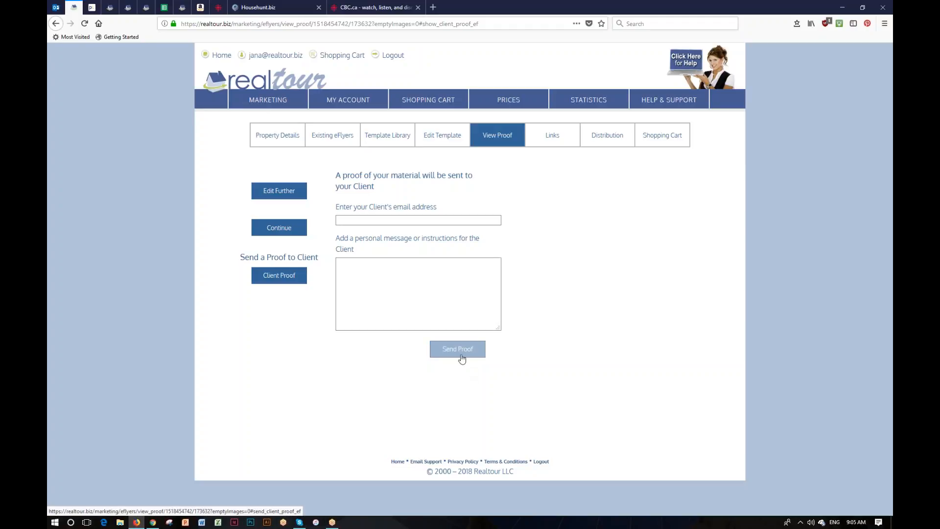
pyautogui.click(500, 141)
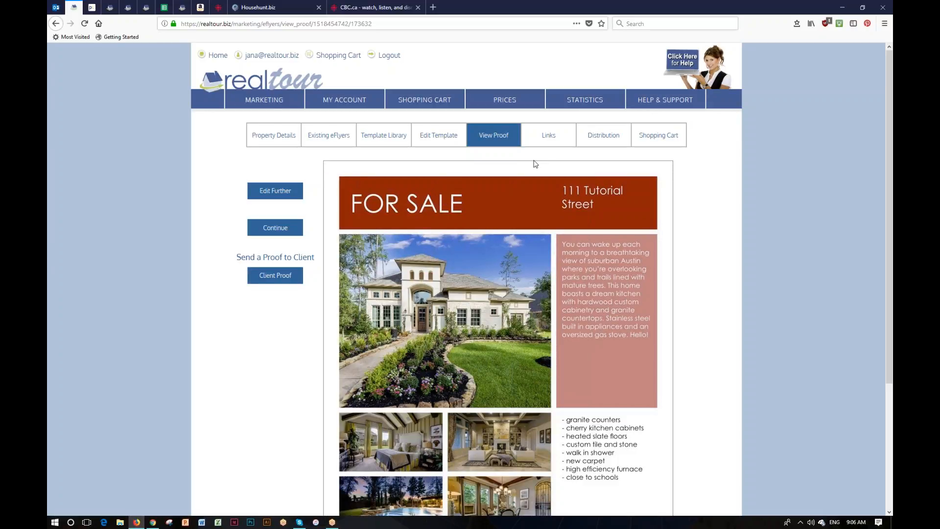
# Go to the eFlyer's links page and enter the subject line "Amazing Propery With Low Price"
pyautogui.click(548, 139)
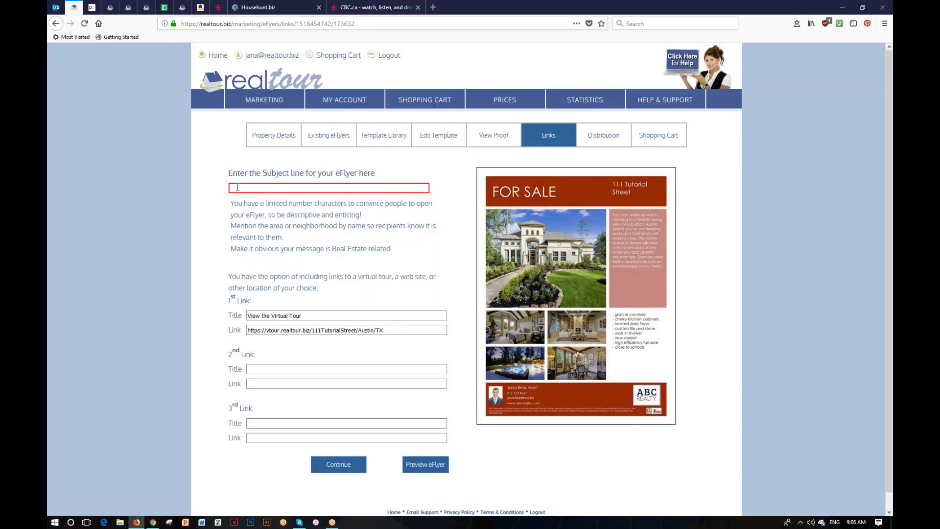
pyautogui.click(368, 188)
pyautogui.click(359, 188)
pyautogui.write('Amazing Proper')
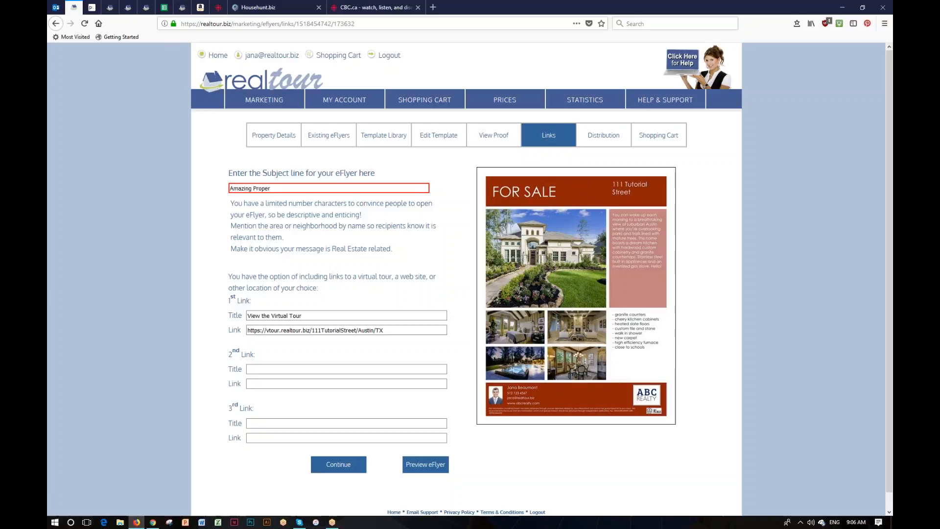
pyautogui.write('y With Low price')
pyautogui.click(302, 188)
pyautogui.press('BackSpace')
pyautogui.write('Price!!!')
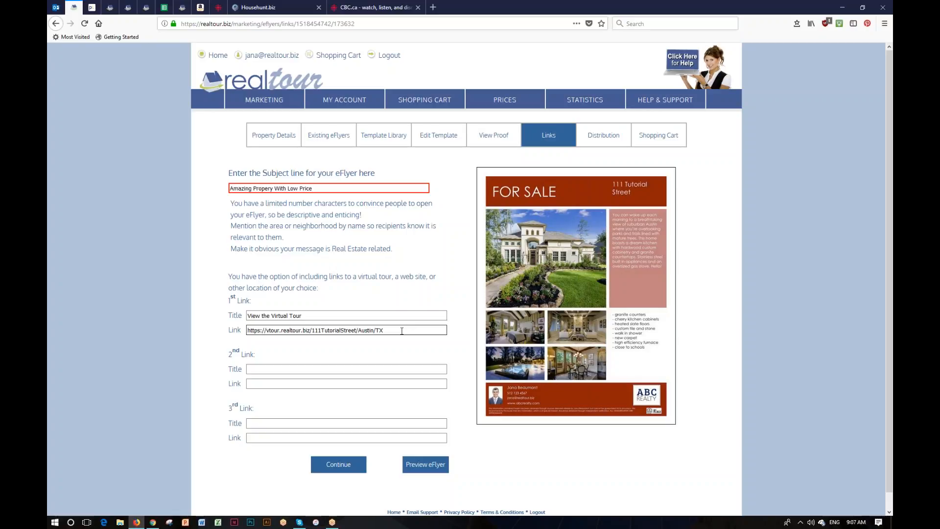
# Review the first link's title and virtual tour address
pyautogui.moveTo(302, 316); pyautogui.dragTo(242, 318)
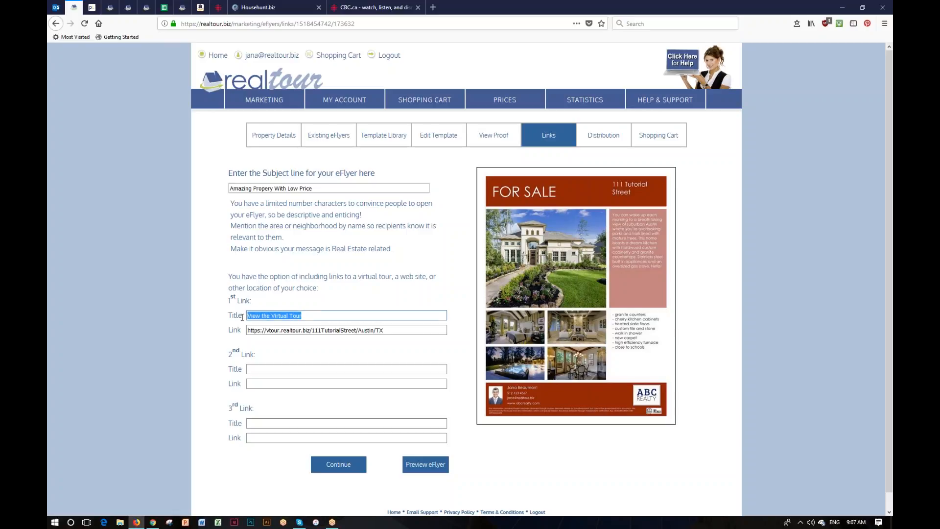
pyautogui.moveTo(385, 330); pyautogui.dragTo(340, 330)
pyautogui.click(348, 315)
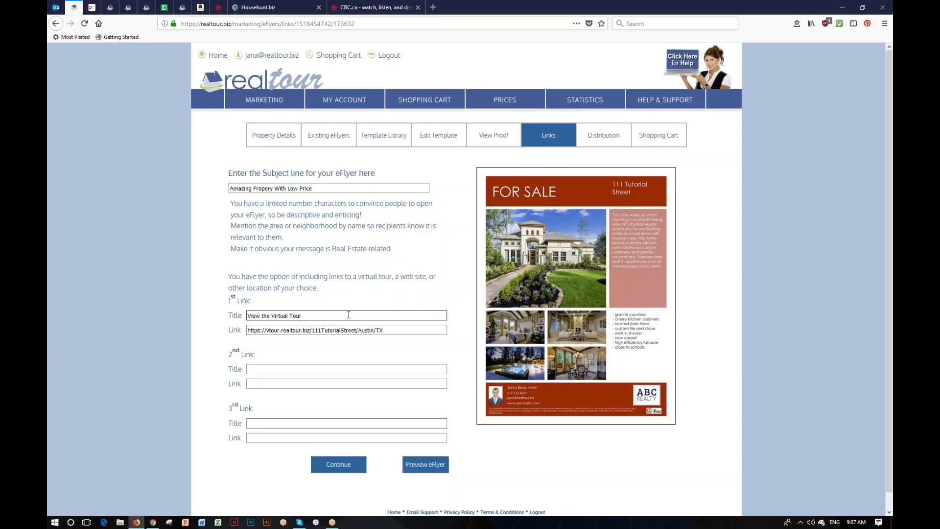
pyautogui.moveTo(387, 330); pyautogui.dragTo(248, 332)
pyautogui.click(296, 349)
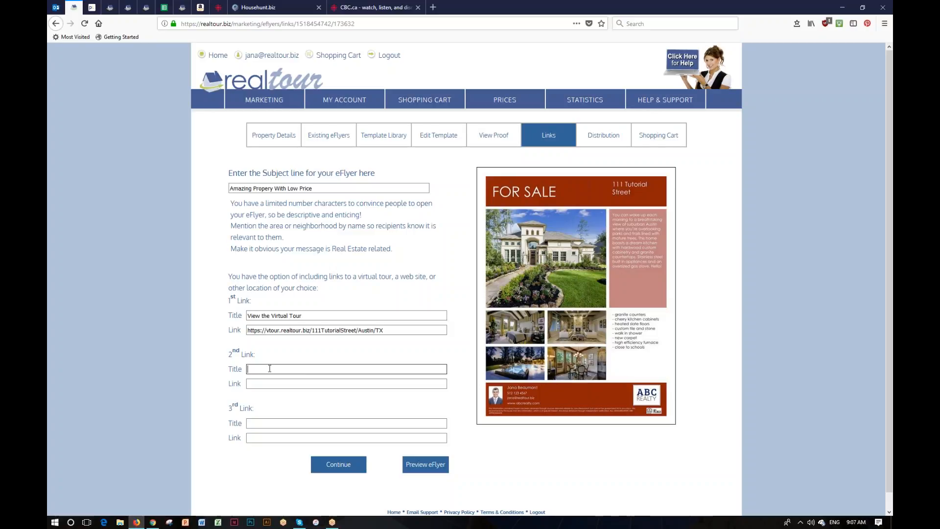
pyautogui.write('Welcome ')
pyautogui.write('to Austi')
pyautogui.write('www.a')
pyautogui.write('ustin.com')
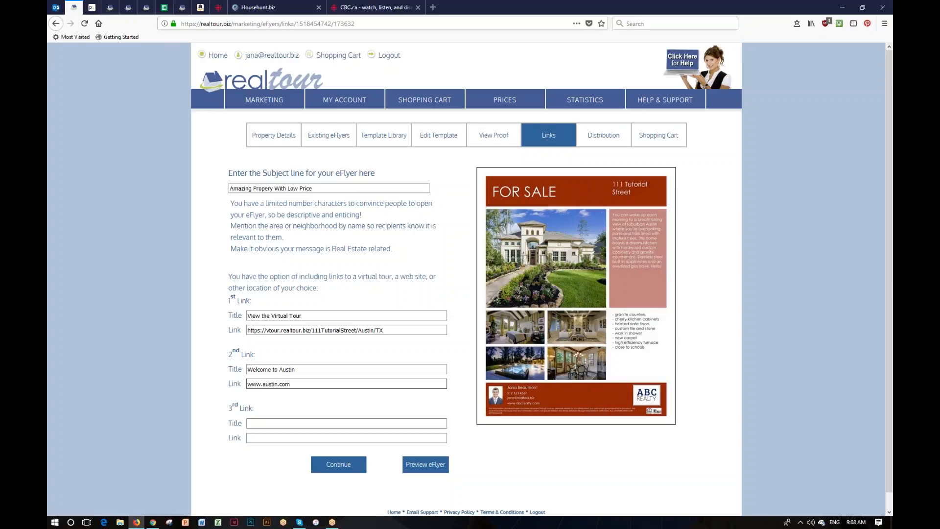
# Fill in the third link with the title "My website" and the agent's website address
pyautogui.click(296, 422)
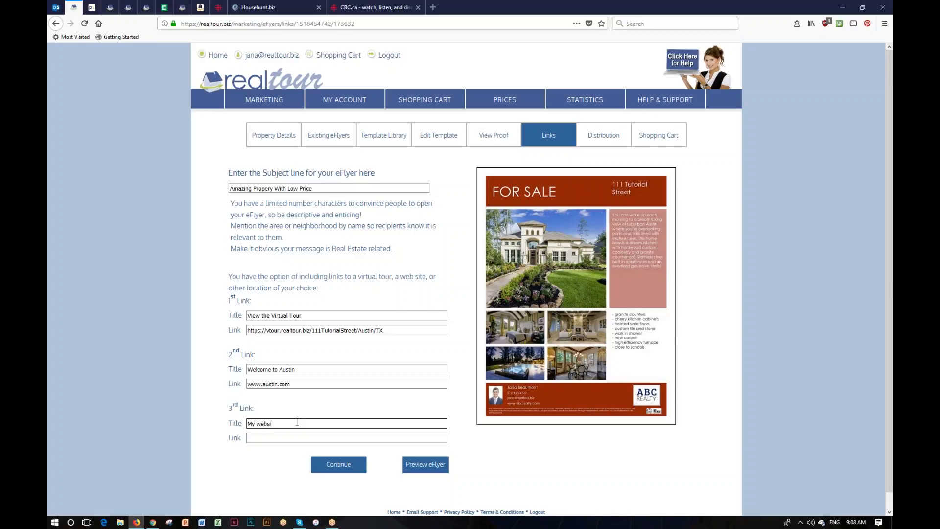
pyautogui.click(274, 435)
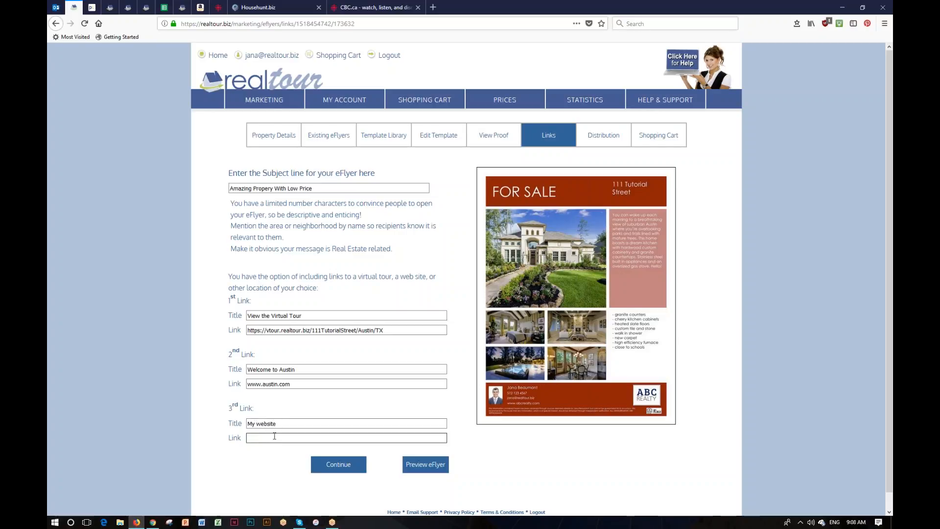
pyautogui.write('.com')
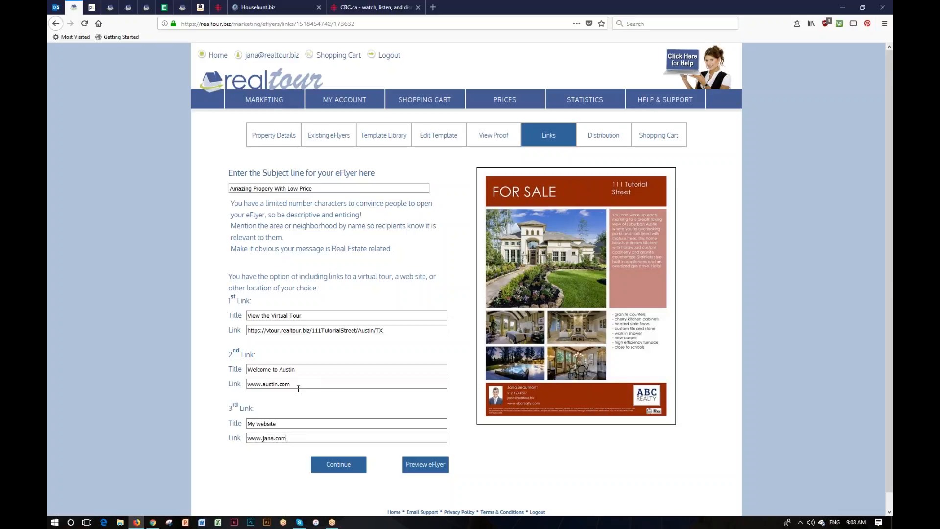
# Preview the eFlyer as an email, test its "Welcome to Austin" link, and close the preview
pyautogui.click(424, 465)
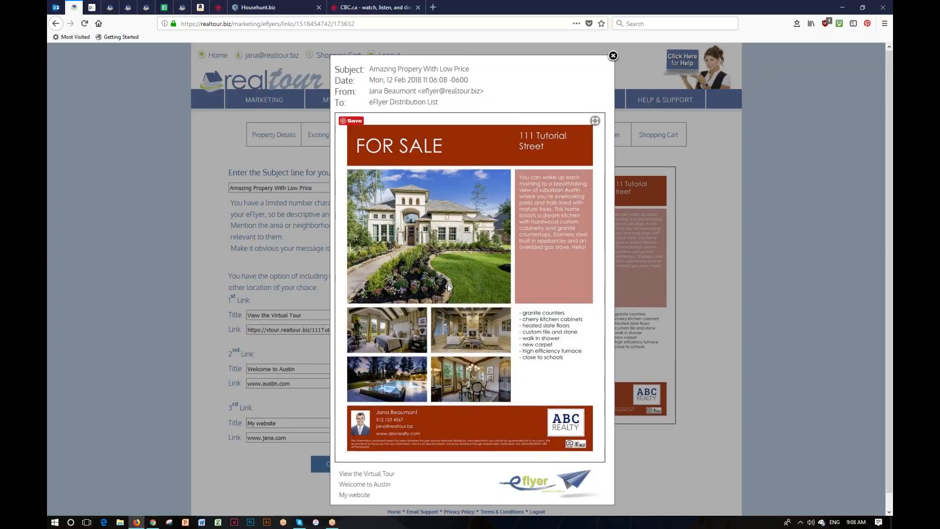
pyautogui.scroll(-1, 448, 234)
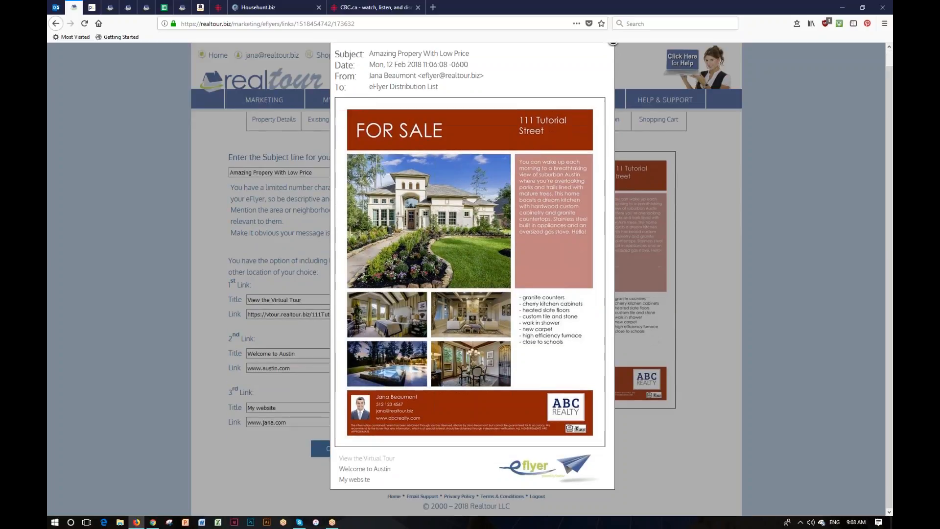
pyautogui.click(360, 469)
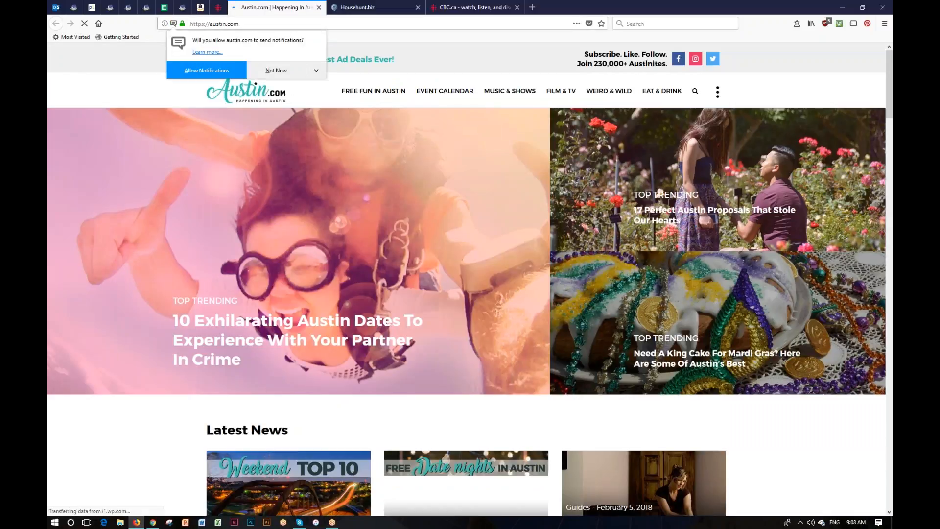
pyautogui.click(319, 8)
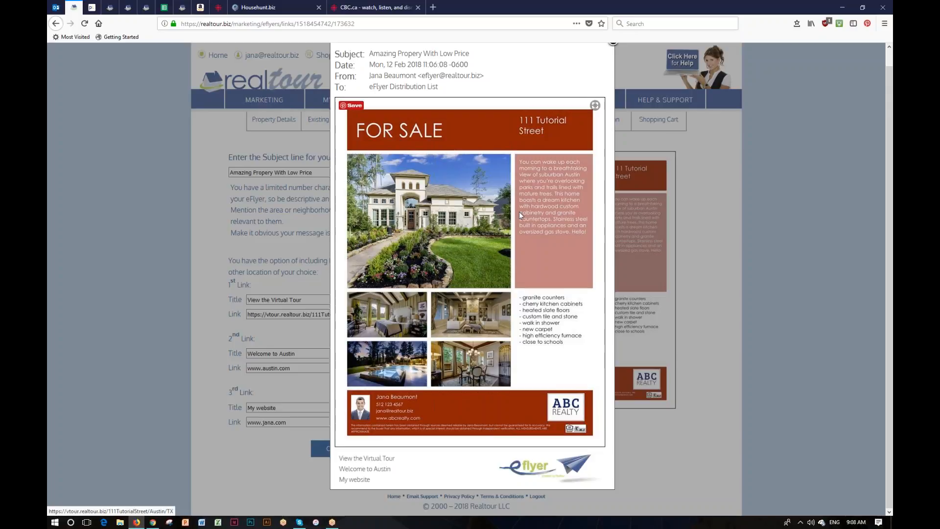
pyautogui.scroll(1, 569, 74)
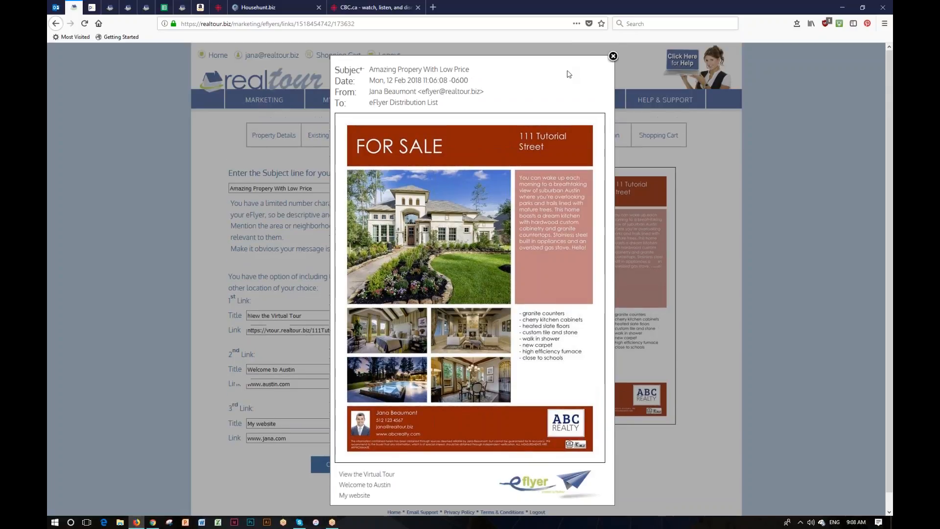
pyautogui.click(613, 57)
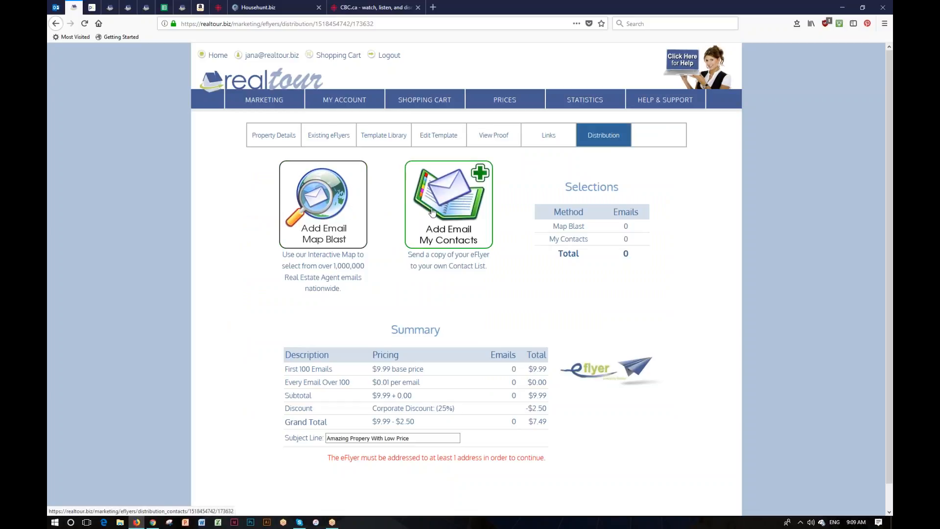
# Start an email map blast and shrink its first target area to downtown Austin around the property marker
pyautogui.click(322, 202)
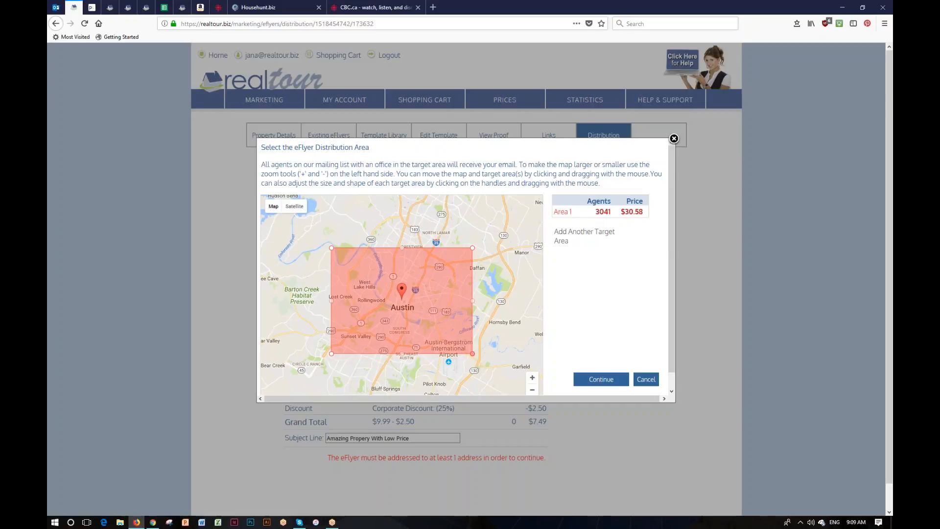
pyautogui.moveTo(472, 353); pyautogui.dragTo(431, 328)
pyautogui.moveTo(373, 287); pyautogui.dragTo(405, 275)
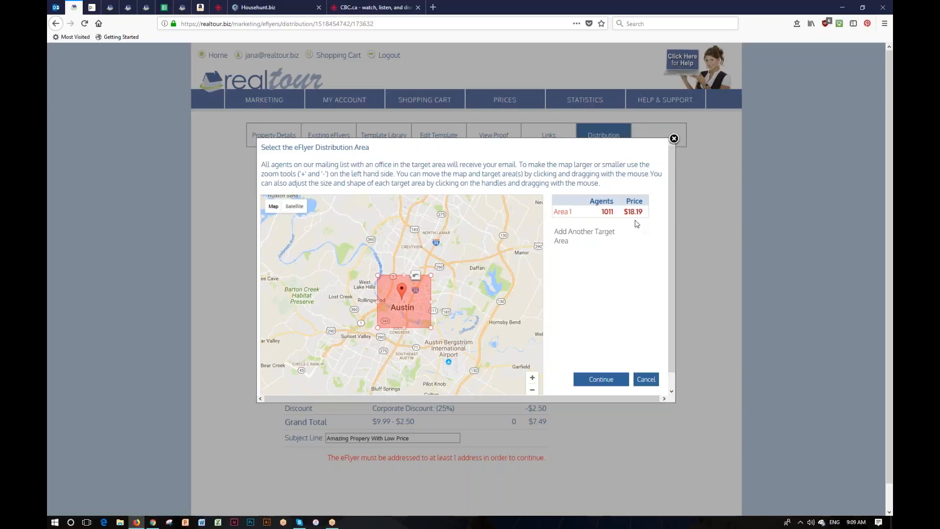
pyautogui.moveTo(482, 320); pyautogui.dragTo(472, 291)
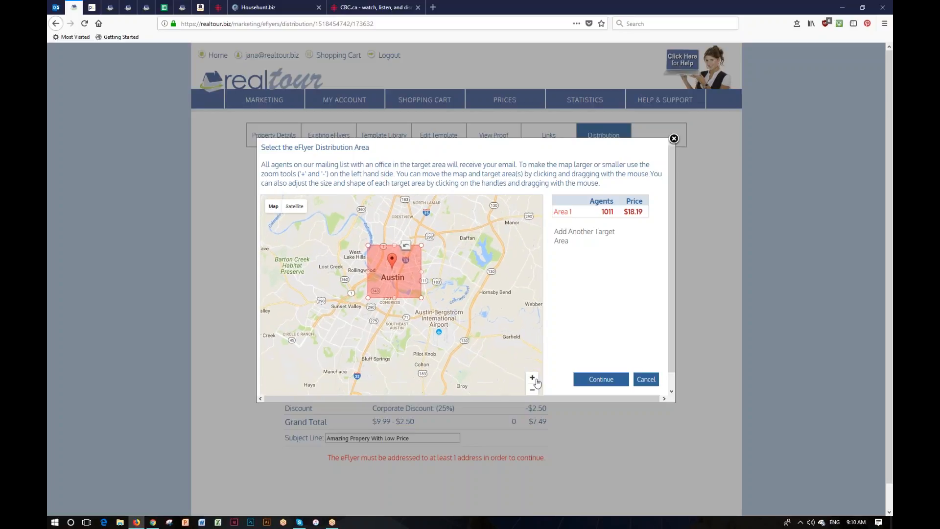
pyautogui.click(532, 378)
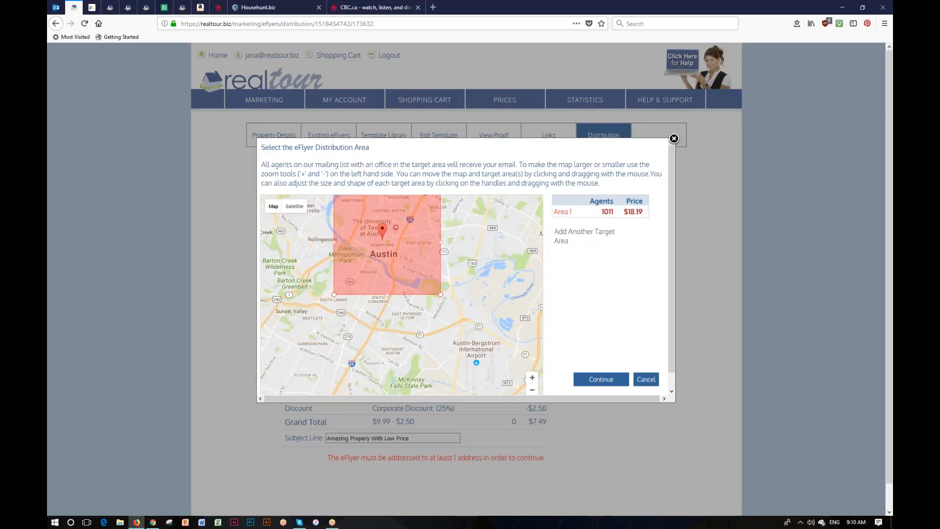
pyautogui.moveTo(399, 342); pyautogui.dragTo(400, 317)
pyautogui.moveTo(404, 267); pyautogui.dragTo(417, 294)
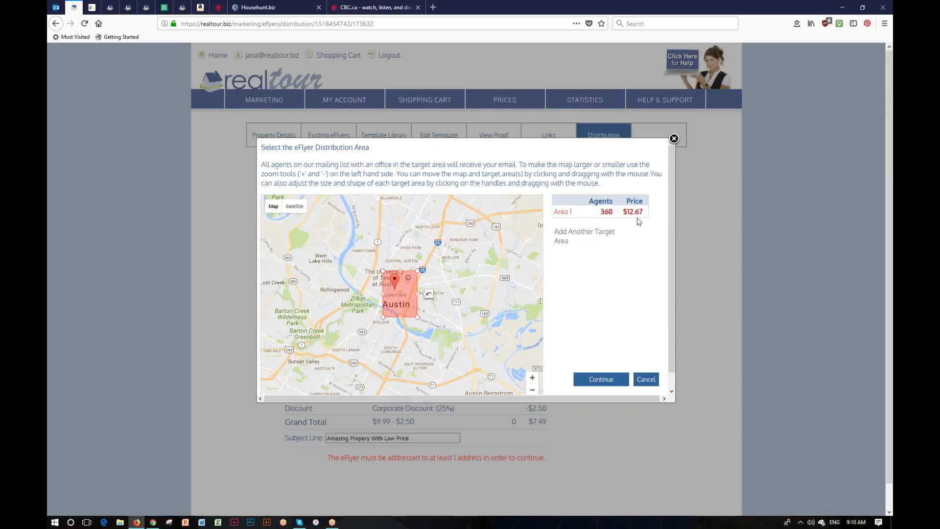
# Add a second target area and move it over the Mueller neighborhood northeast of downtown Austin
pyautogui.click(532, 377)
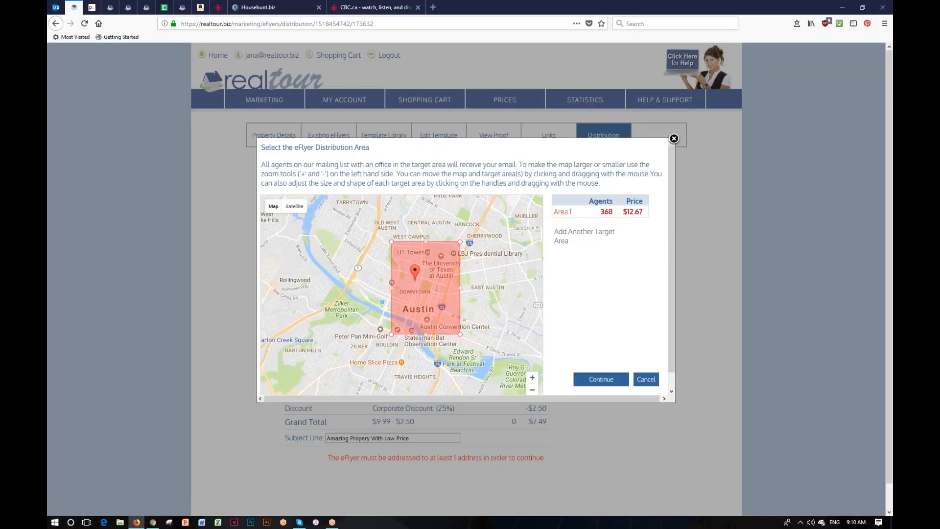
pyautogui.click(583, 237)
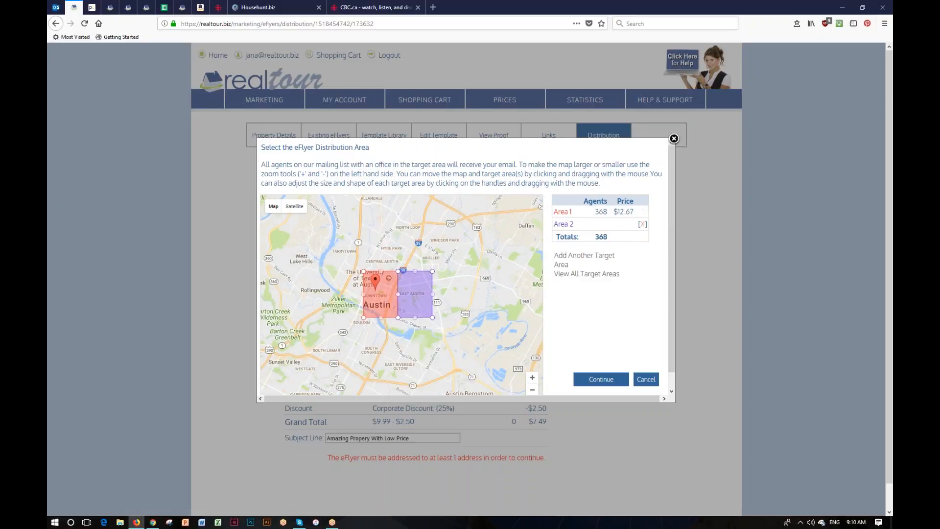
pyautogui.moveTo(417, 298); pyautogui.dragTo(431, 253)
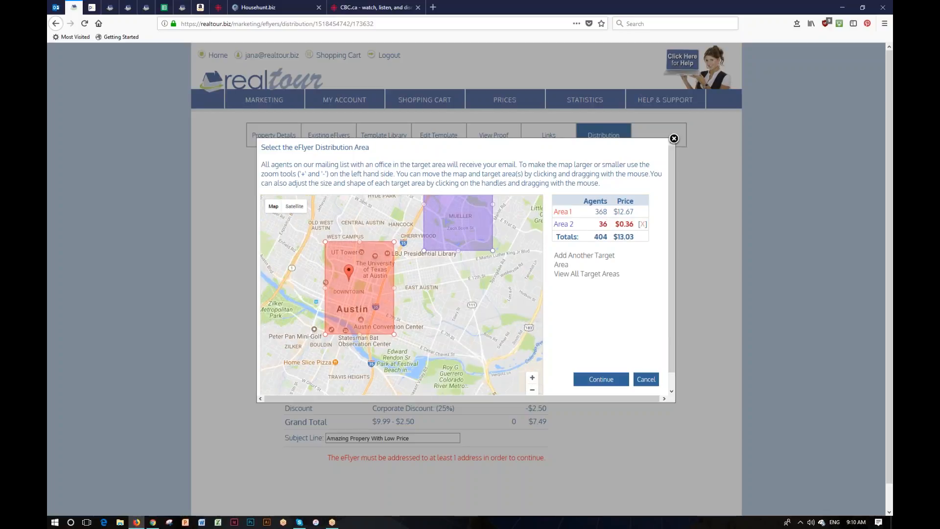
# Shrink the second target area to a small rectangle around Mueller
pyautogui.click(532, 378)
pyautogui.moveTo(457, 311); pyautogui.dragTo(456, 294)
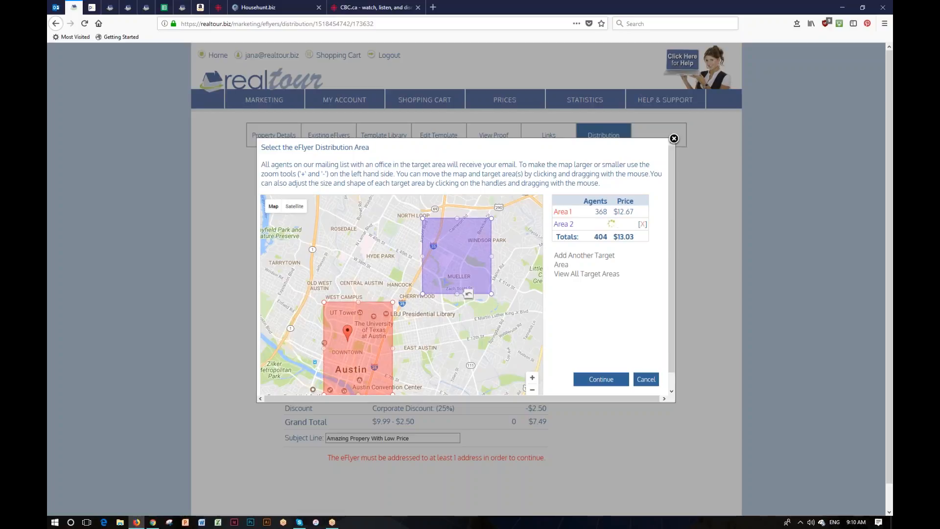
pyautogui.moveTo(456, 218); pyautogui.dragTo(456, 259)
pyautogui.moveTo(417, 293); pyautogui.dragTo(435, 293)
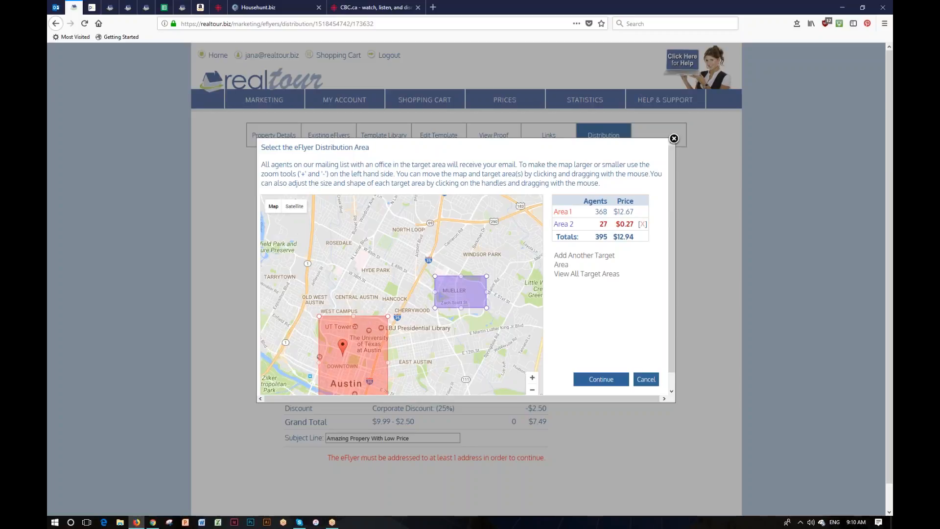
pyautogui.moveTo(422, 343); pyautogui.dragTo(420, 284)
pyautogui.click(532, 390)
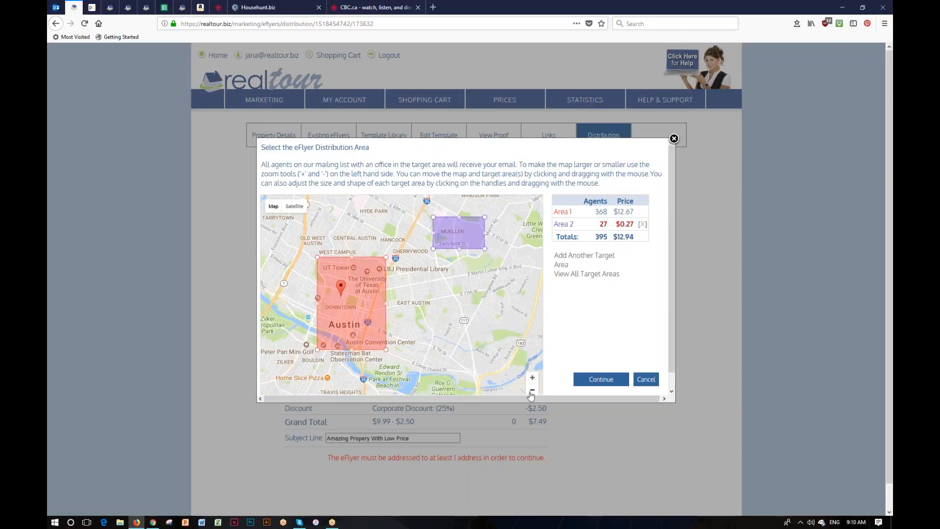
# Delete the second target area over Mueller and confirm the map blast with only the downtown Austin area
pyautogui.click(531, 390)
pyautogui.moveTo(441, 342); pyautogui.dragTo(468, 366)
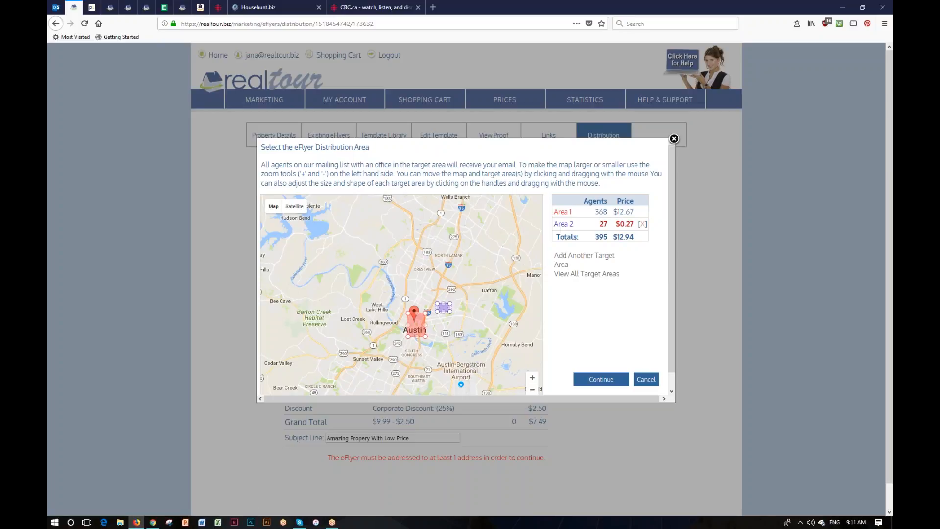
pyautogui.click(642, 225)
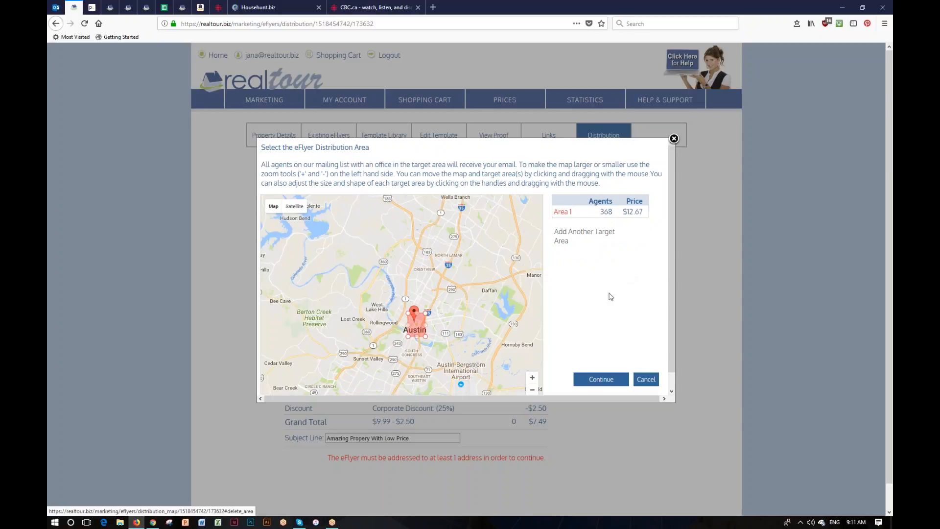
pyautogui.click(532, 378)
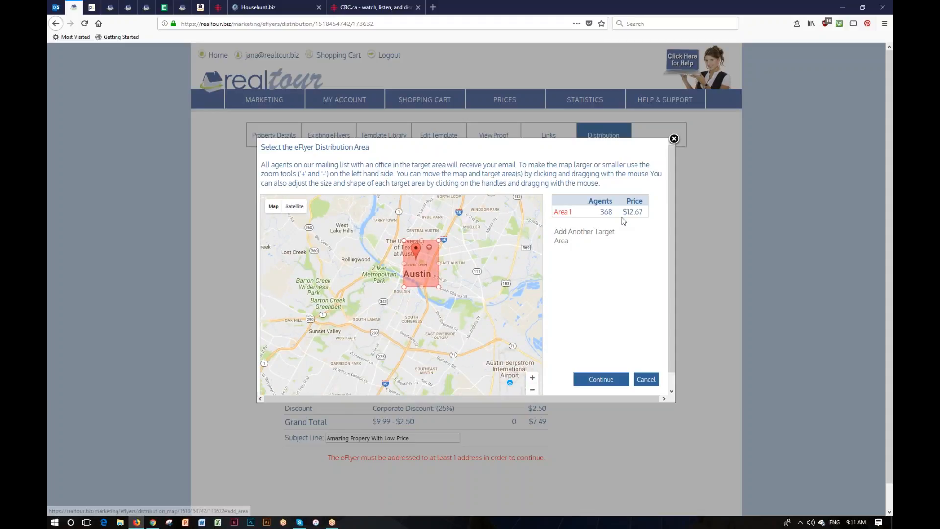
pyautogui.click(601, 380)
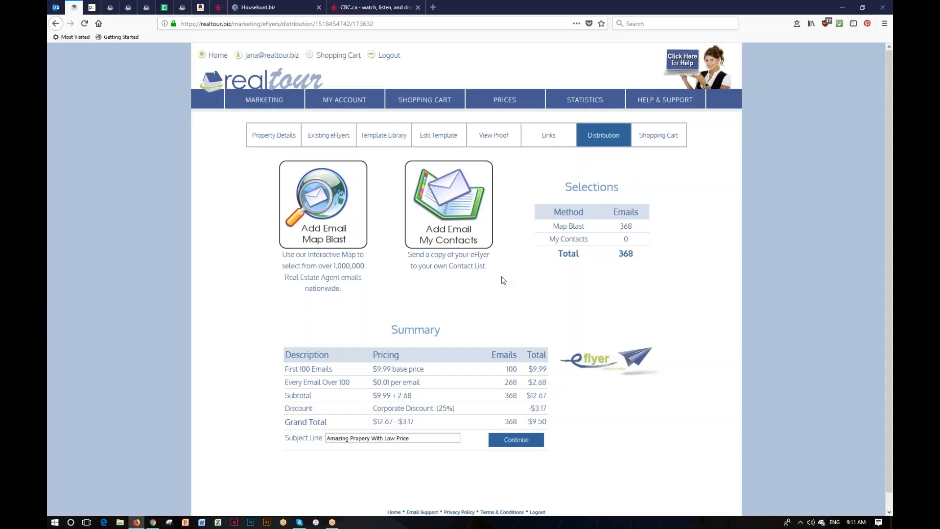
pyautogui.click(448, 211)
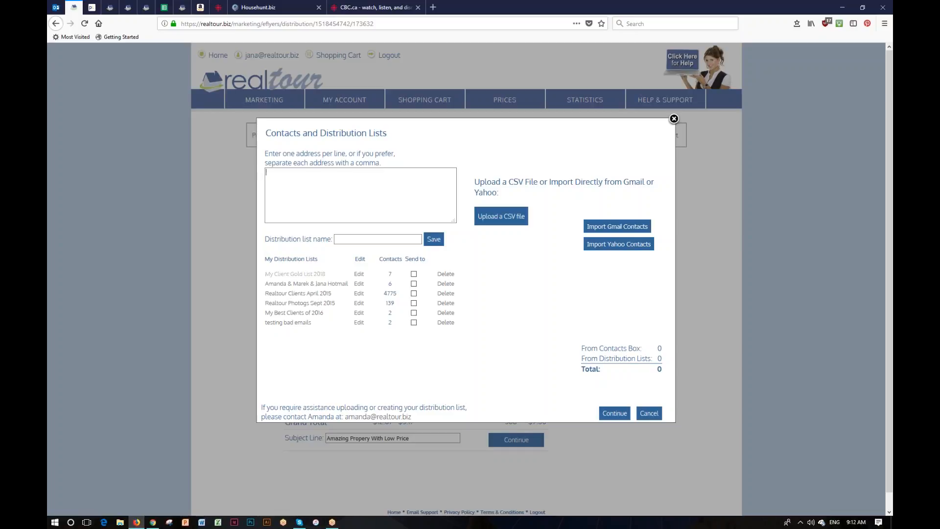
pyautogui.click(289, 274)
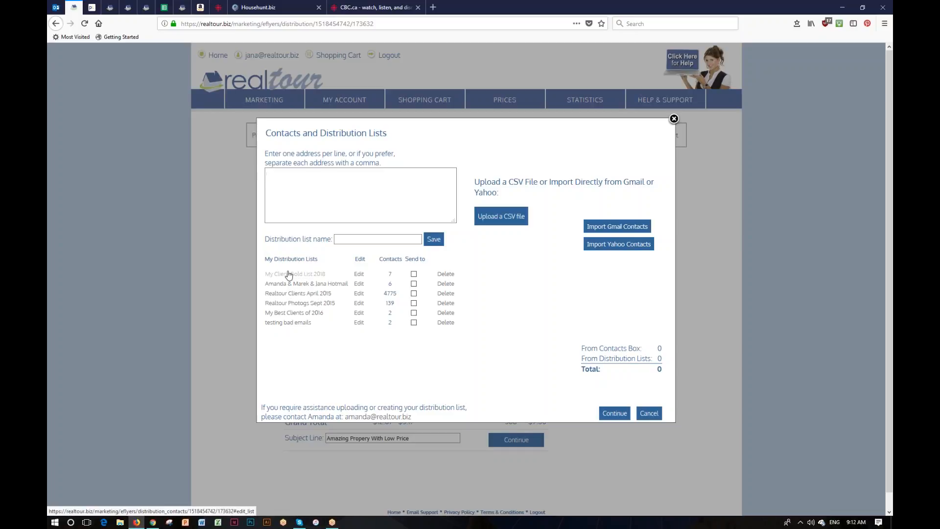
pyautogui.moveTo(341, 212); pyautogui.dragTo(384, 169)
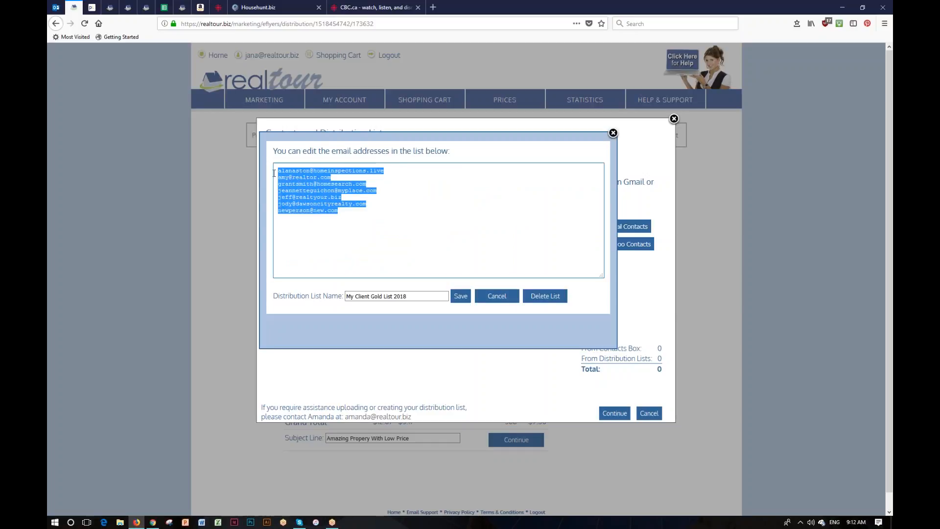
pyautogui.click(367, 197)
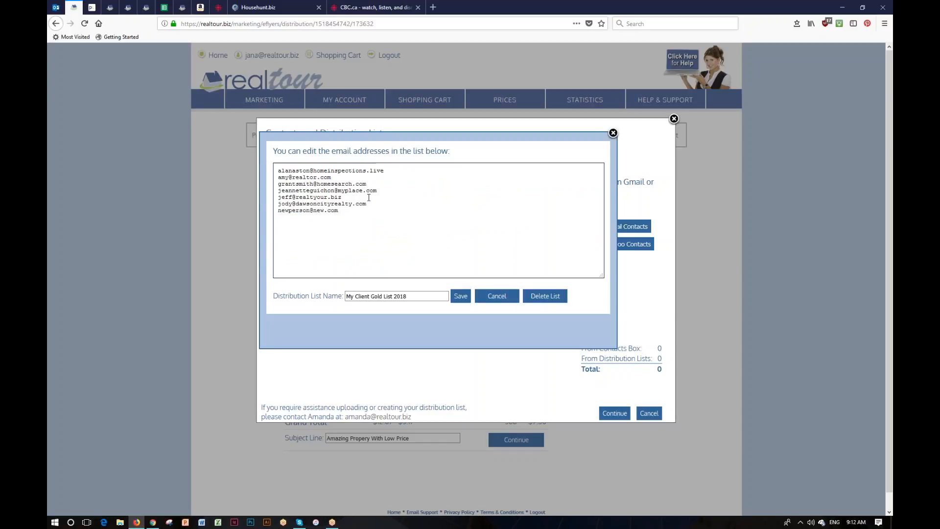
pyautogui.click(342, 216)
pyautogui.write('www.bob.com')
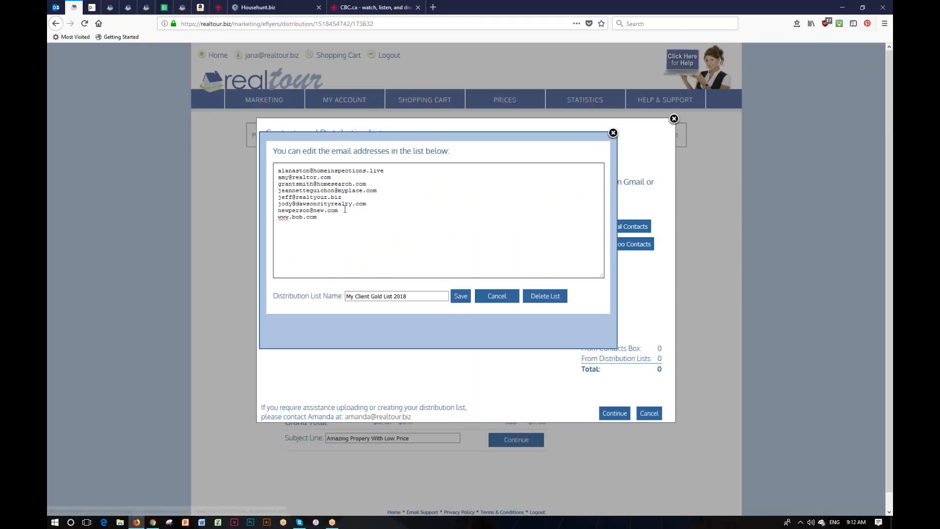
pyautogui.click(462, 298)
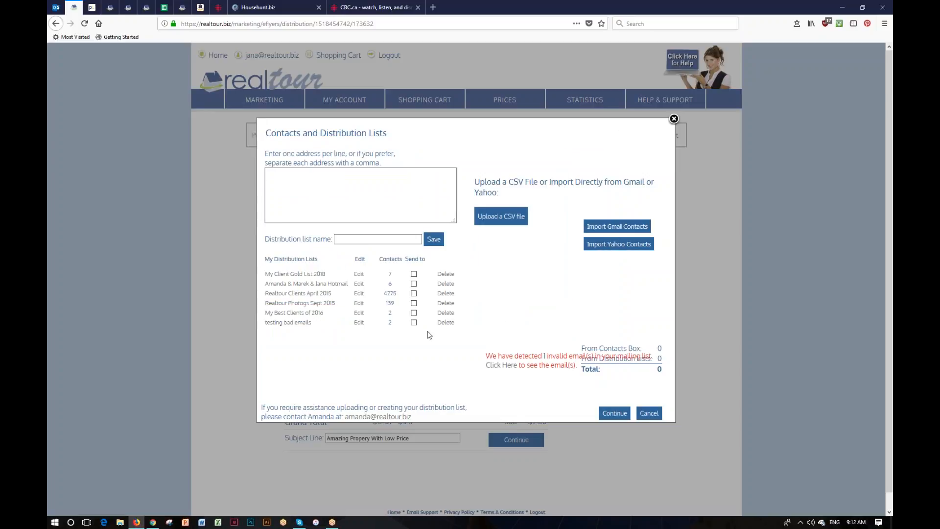
# Toggle sending to My Client Gold List 2018 on and off, and cancel the contact selection
pyautogui.click(414, 274)
pyautogui.click(414, 274)
pyautogui.click(414, 273)
pyautogui.click(414, 273)
pyautogui.click(649, 413)
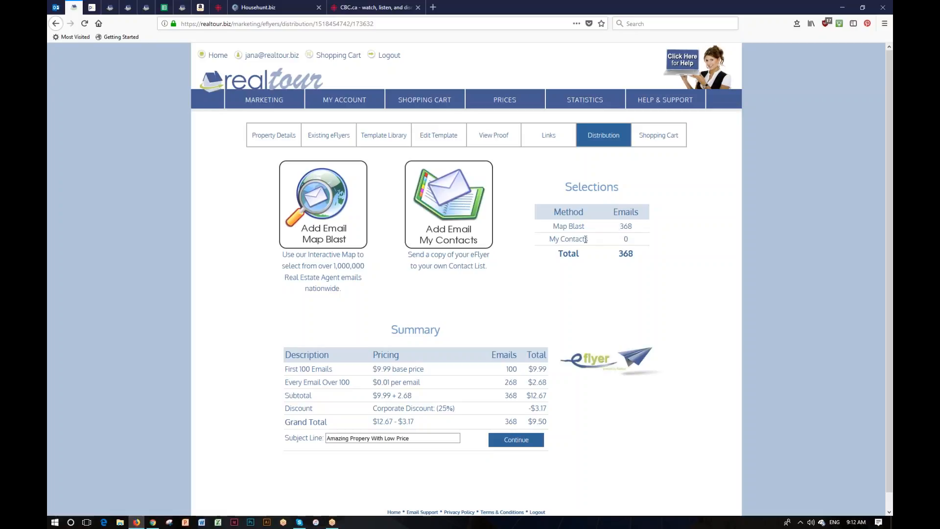
# Take the eFlyer email blast to cart checkout, review its email count, and delete the order
pyautogui.doubleClick(626, 238)
pyautogui.click(664, 245)
pyautogui.click(515, 441)
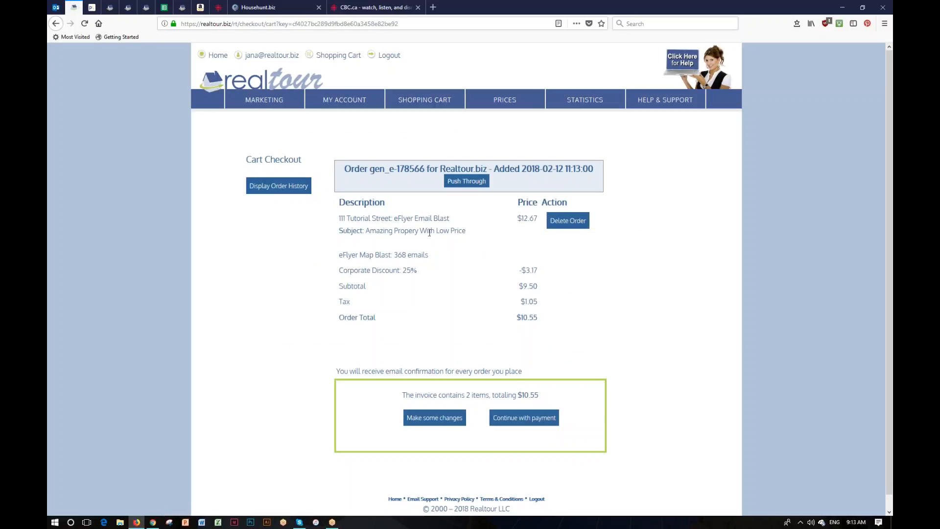
pyautogui.moveTo(392, 254); pyautogui.dragTo(428, 255)
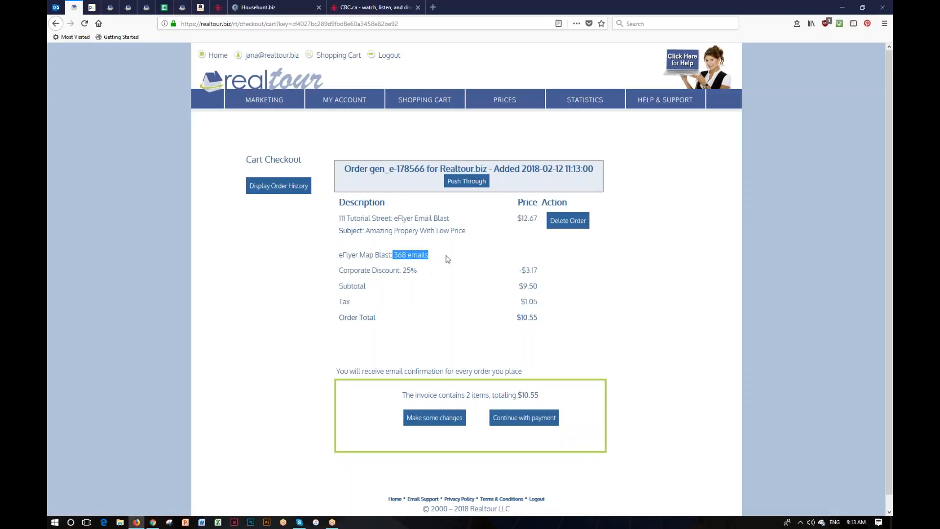
pyautogui.click(564, 282)
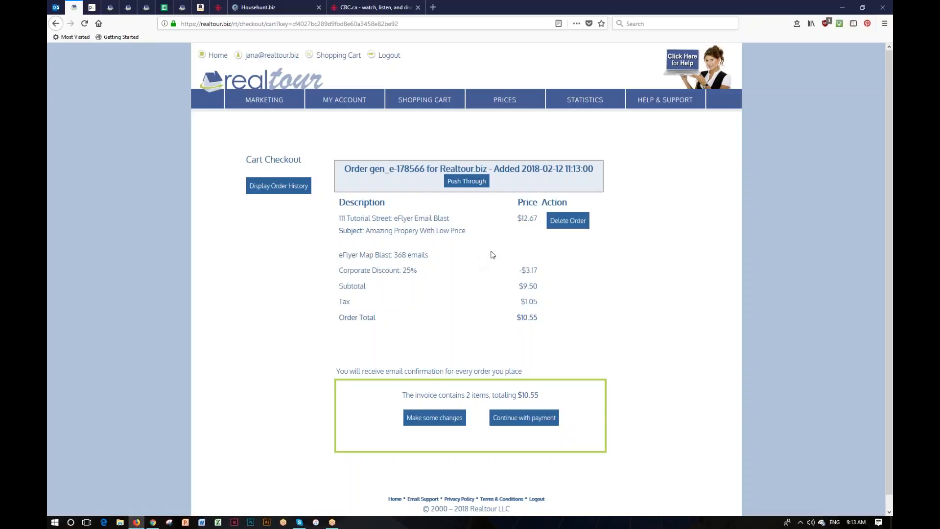
pyautogui.click(568, 222)
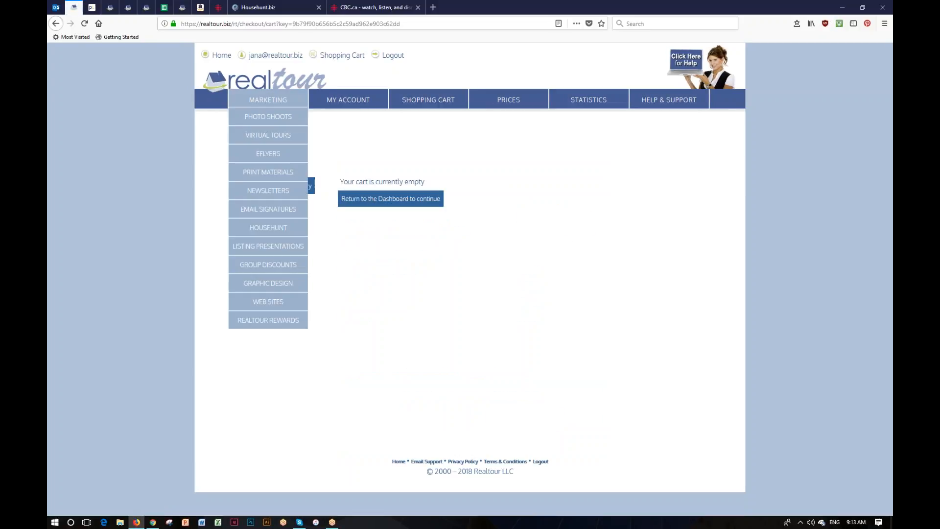
# Return to the dashboard and open the existing print materials for the 111 Tutorial Street listing
pyautogui.click(265, 78)
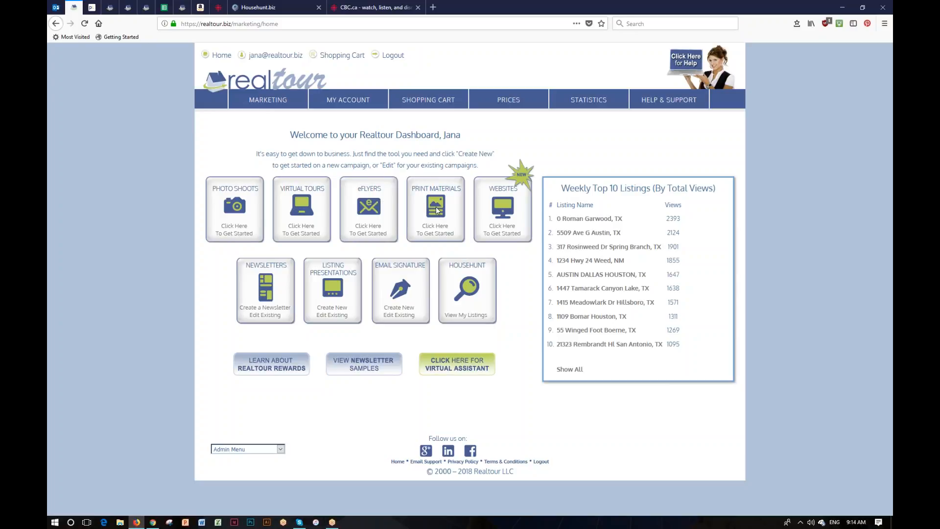
pyautogui.click(437, 230)
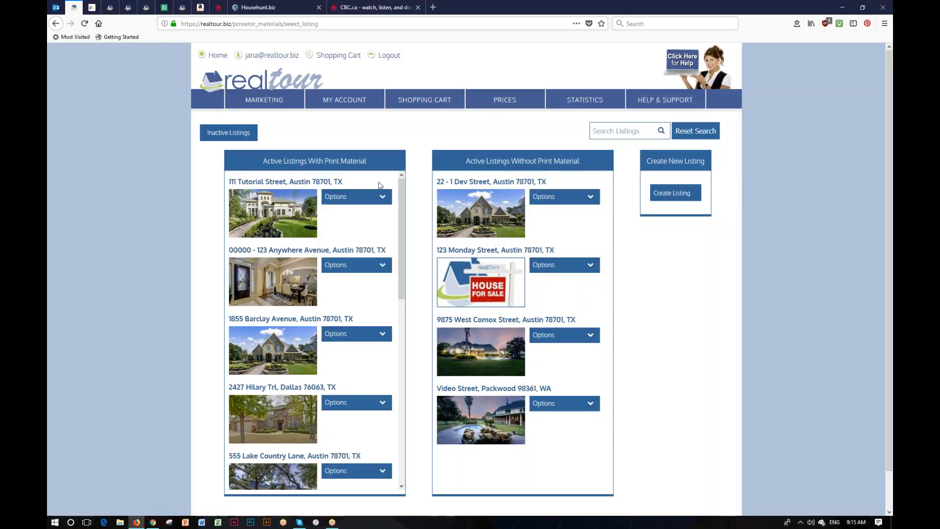
pyautogui.click(385, 198)
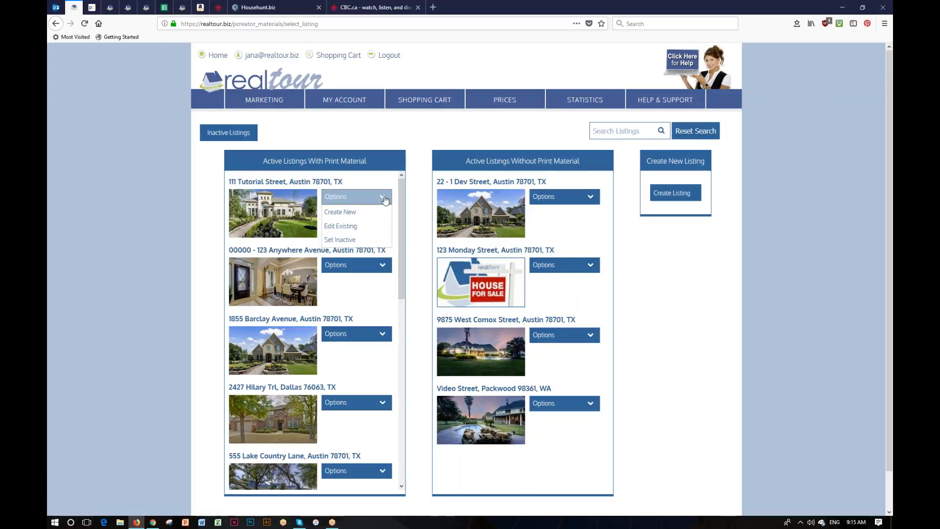
pyautogui.click(352, 226)
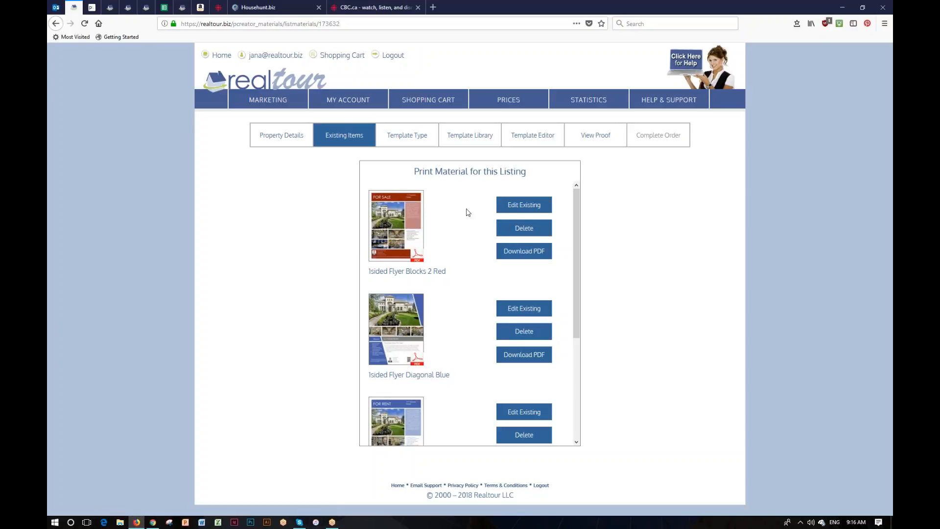
# Start a new double-sided flyer for the listing using the Diagonal Red template from Favorites
pyautogui.click(408, 141)
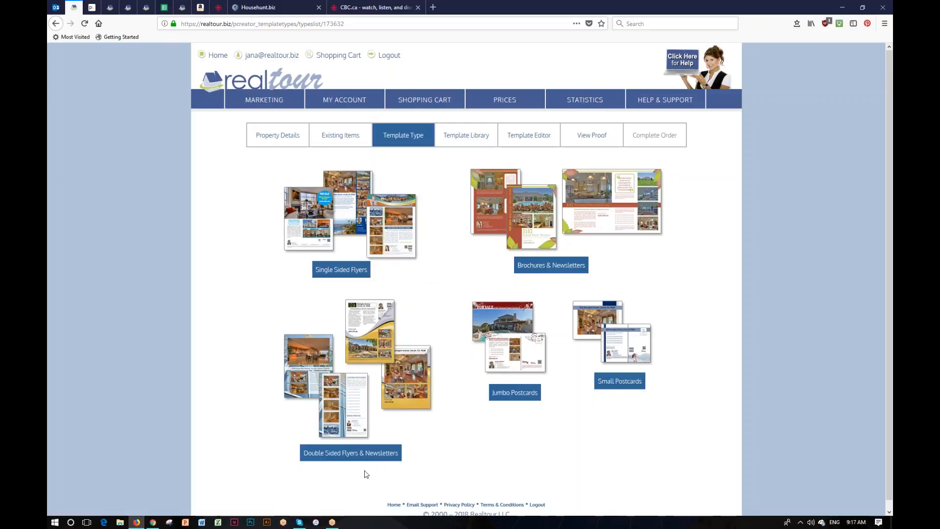
pyautogui.click(362, 454)
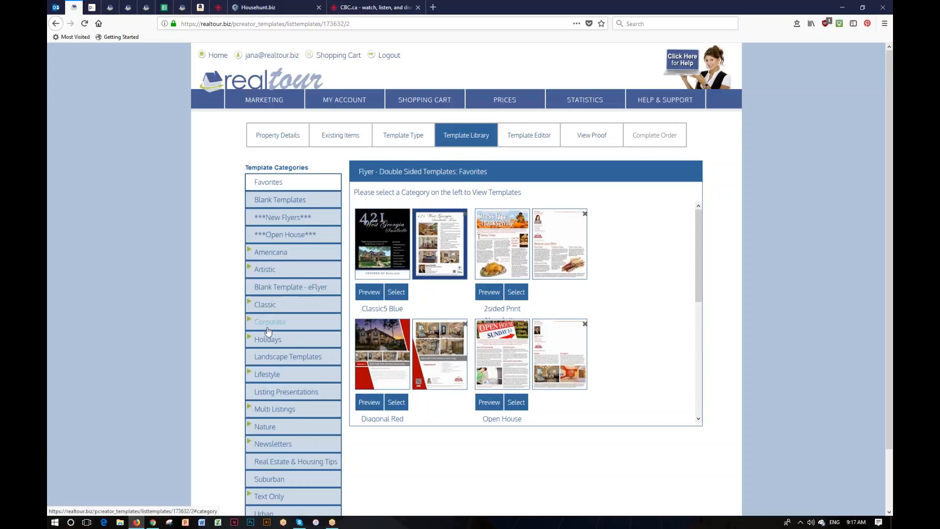
pyautogui.scroll(-2, 273, 330)
pyautogui.scroll(2, 272, 330)
pyautogui.click(396, 402)
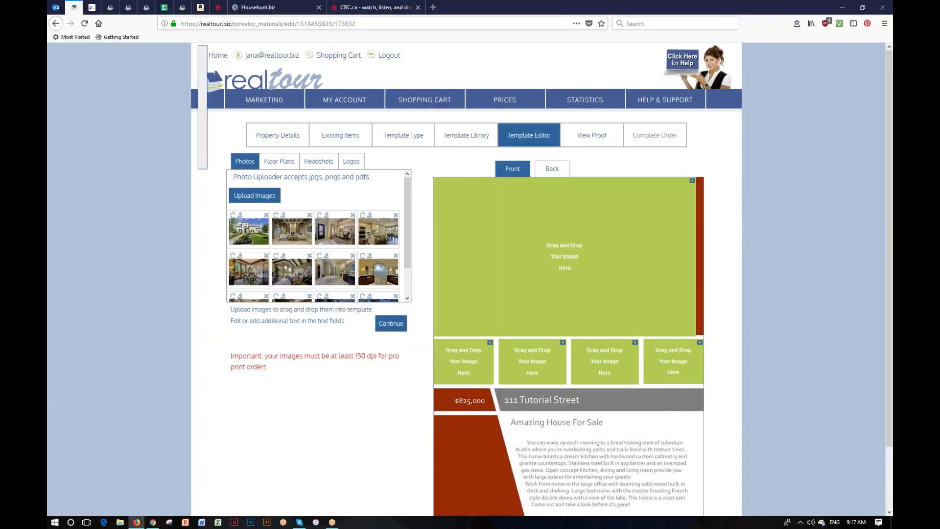
# Fill the flyer's front with the house exterior above living room, bedroom, kitchen and dining room photos, and refresh the layout
pyautogui.moveTo(257, 229); pyautogui.dragTo(496, 238)
pyautogui.moveTo(297, 242); pyautogui.dragTo(533, 361)
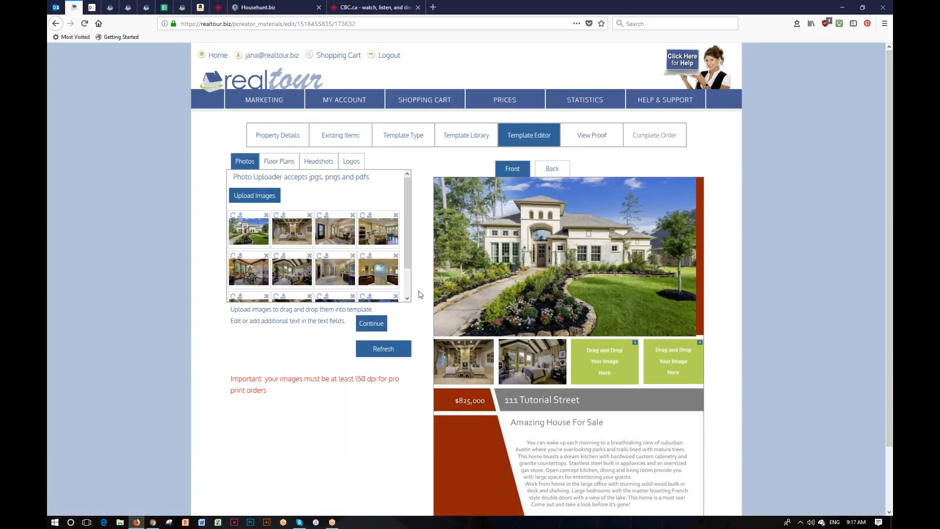
pyautogui.moveTo(370, 233); pyautogui.dragTo(596, 354)
pyautogui.moveTo(247, 269)
pyautogui.moveTo(248, 268); pyautogui.dragTo(656, 357)
pyautogui.click(390, 349)
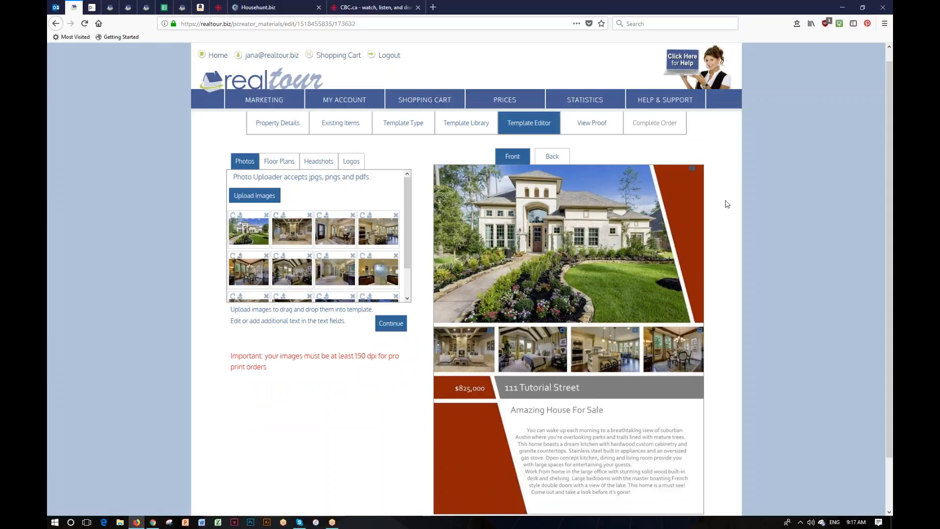
pyautogui.scroll(-2, 727, 204)
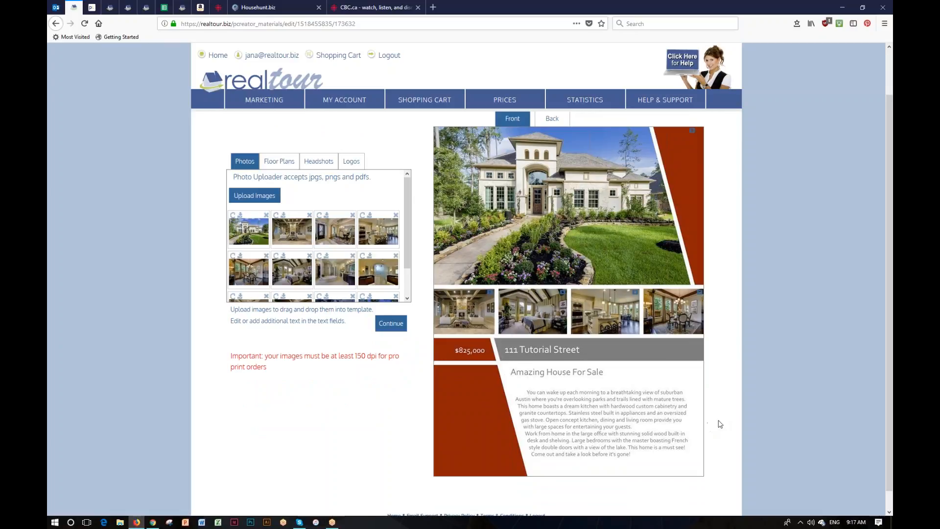
pyautogui.click(616, 416)
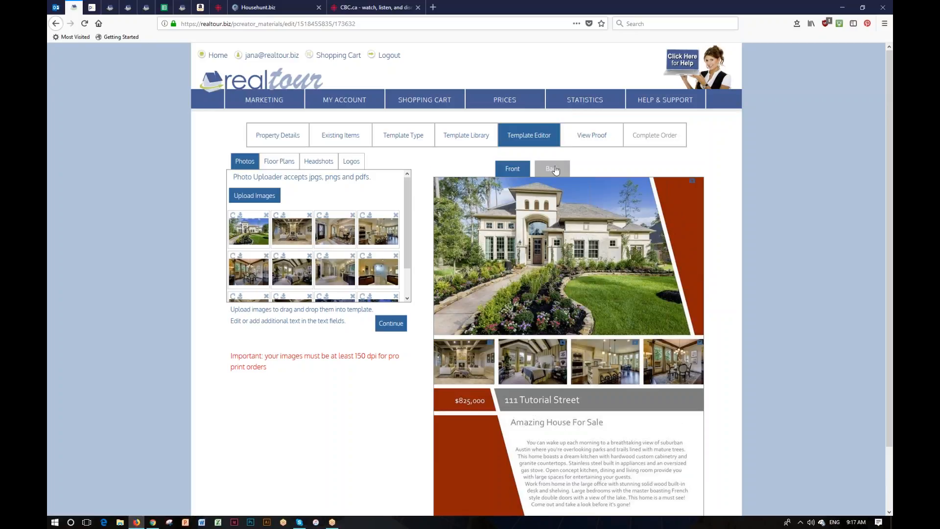
# Fill the flyer's back with the bedroom, bathroom, evening pool and rear exterior photos, and refresh the layout
pyautogui.click(552, 168)
pyautogui.moveTo(297, 282)
pyautogui.moveTo(299, 283); pyautogui.dragTo(468, 243)
pyautogui.moveTo(381, 274); pyautogui.dragTo(472, 306)
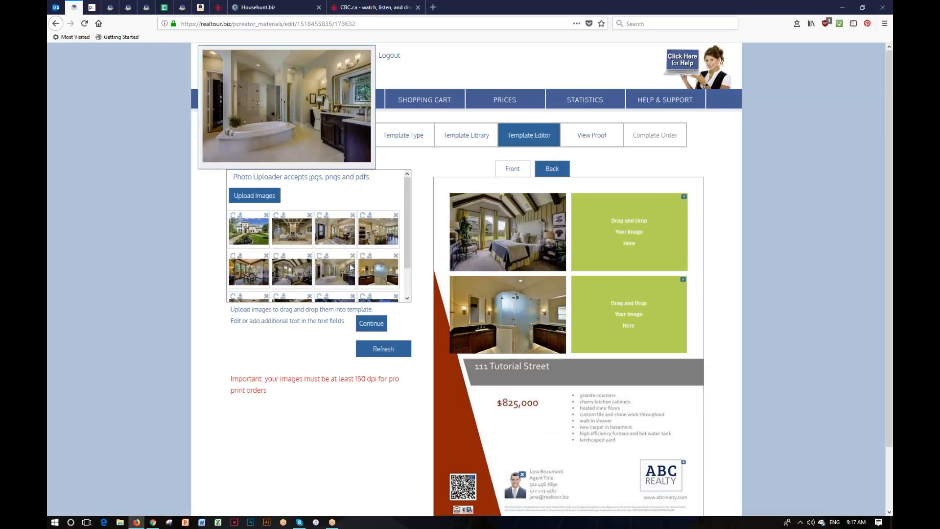
pyautogui.scroll(-1, 350, 267)
pyautogui.moveTo(337, 283); pyautogui.dragTo(605, 230)
pyautogui.moveTo(383, 288)
pyautogui.moveTo(383, 287); pyautogui.dragTo(622, 311)
pyautogui.scroll(-3, 754, 303)
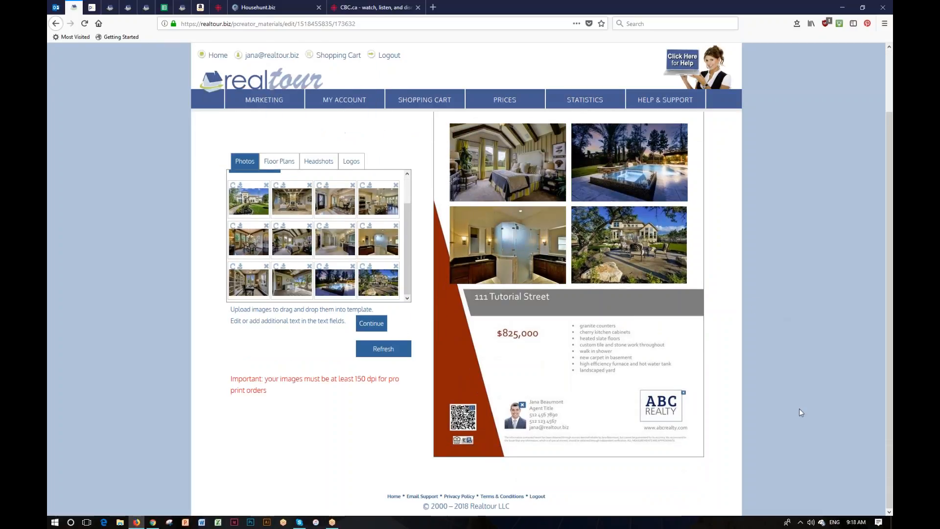
pyautogui.scroll(3, 764, 367)
pyautogui.scroll(-1, 449, 368)
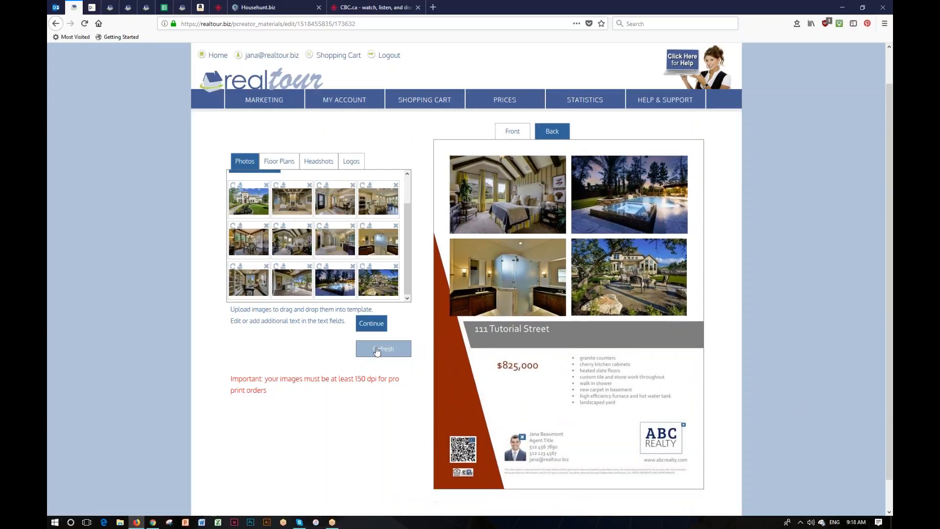
pyautogui.click(376, 349)
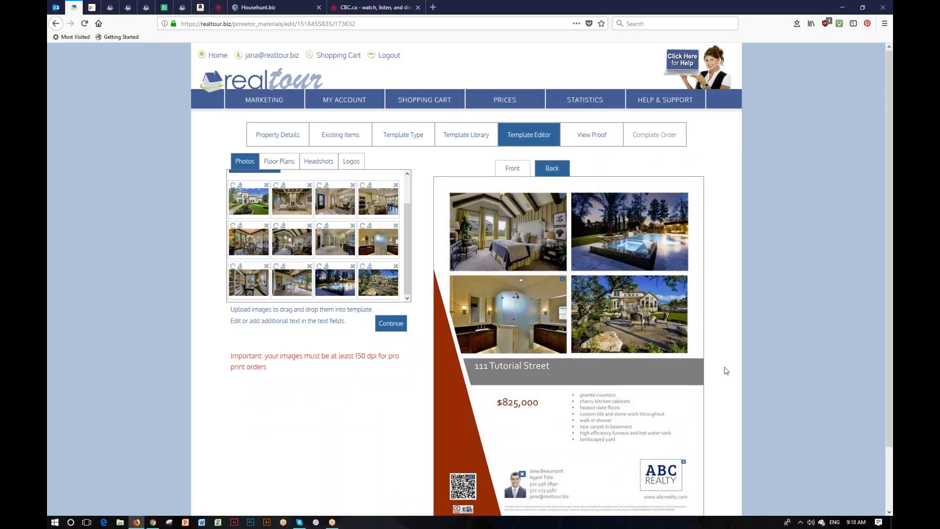
# Open the finished flyer's proof and review its front page
pyautogui.click(617, 134)
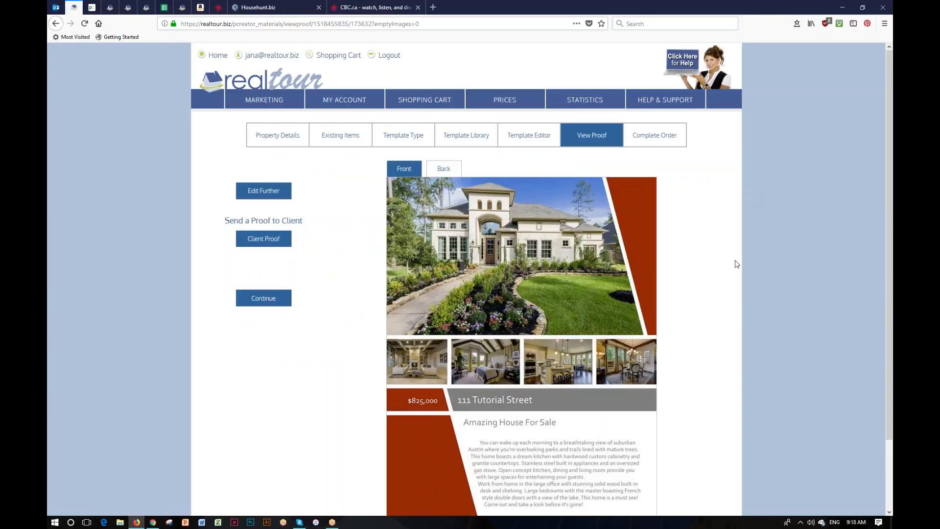
pyautogui.scroll(-1, 710, 324)
pyautogui.scroll(1, 710, 324)
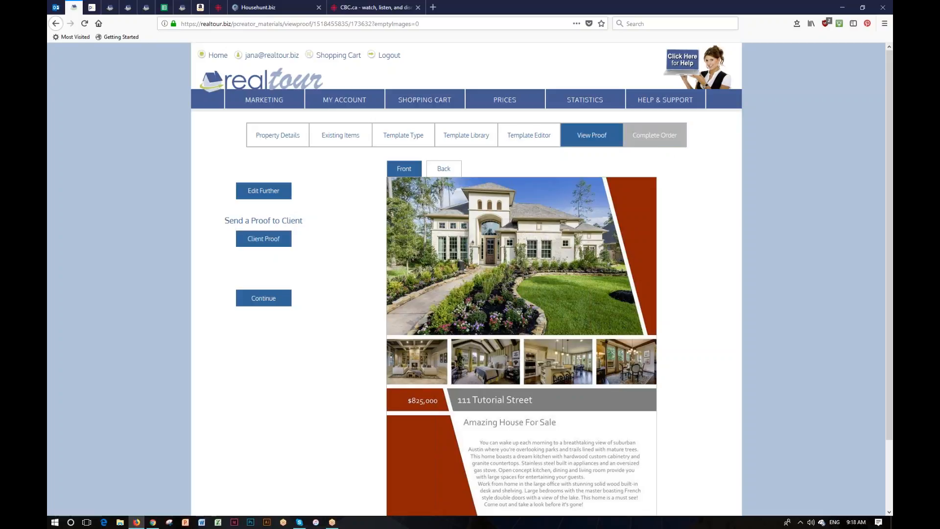
# Open the order form for professional prints through your own printer, and return to the dashboard without ordering
pyautogui.click(660, 141)
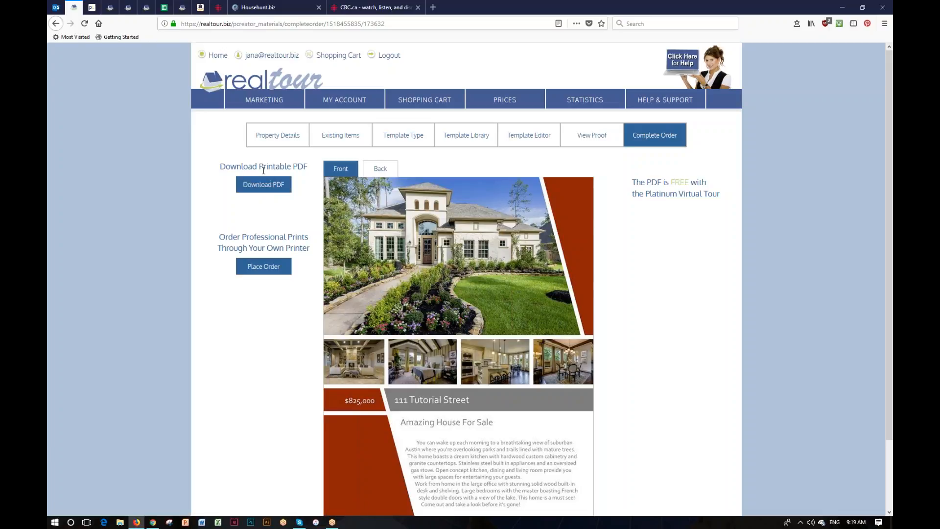
pyautogui.click(267, 270)
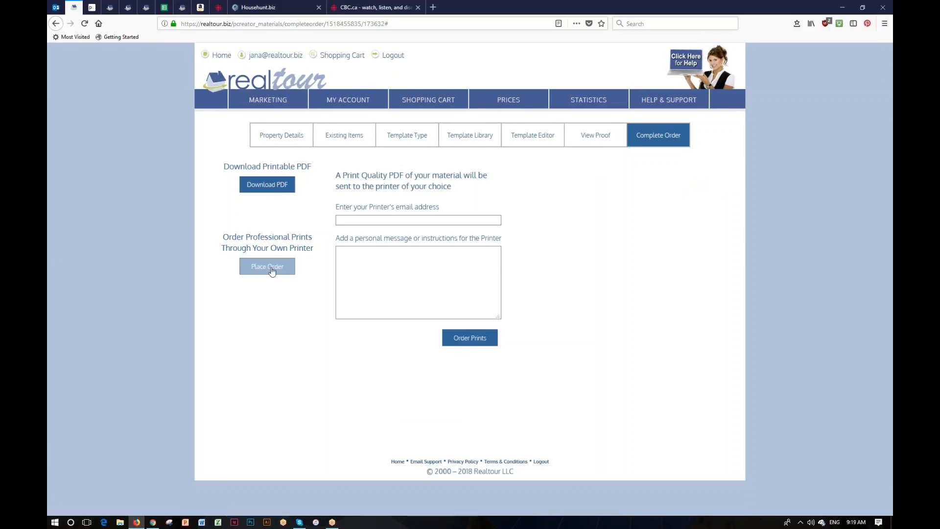
pyautogui.click(343, 220)
pyautogui.click(347, 261)
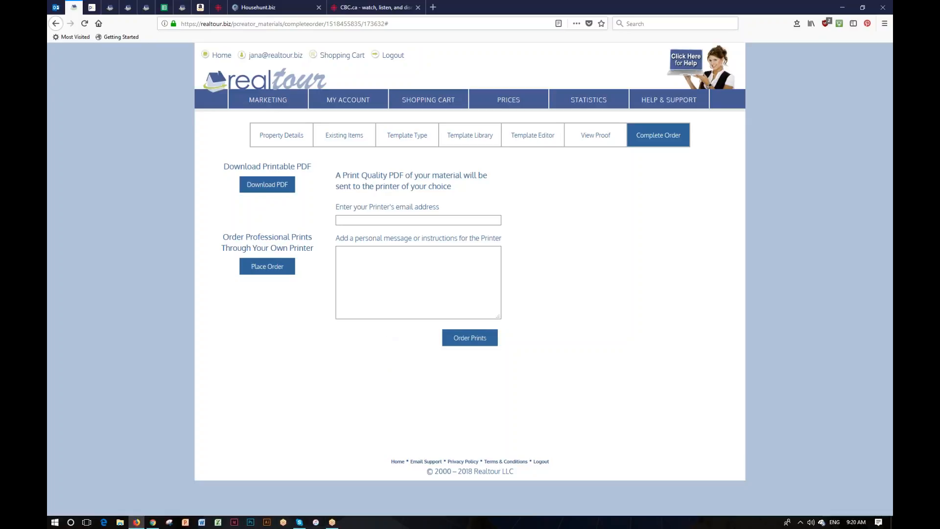
pyautogui.click(293, 84)
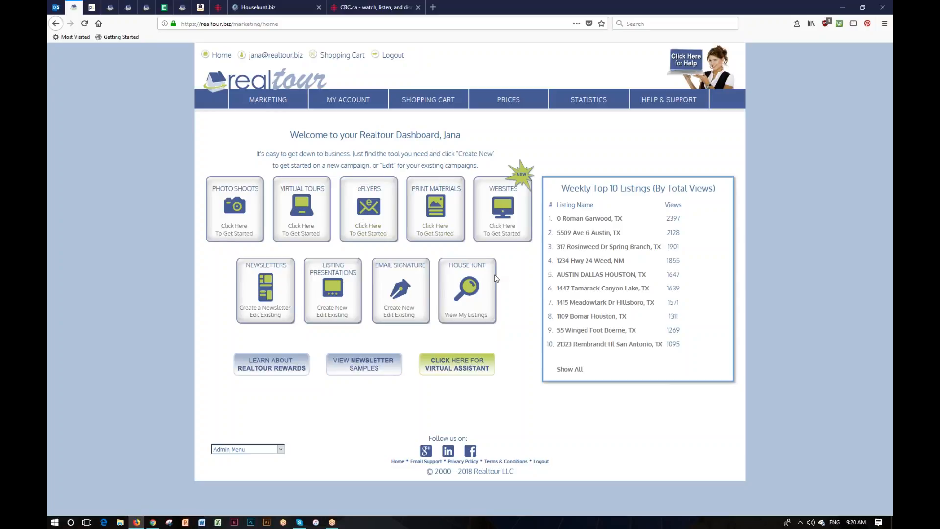
pyautogui.click(889, 354)
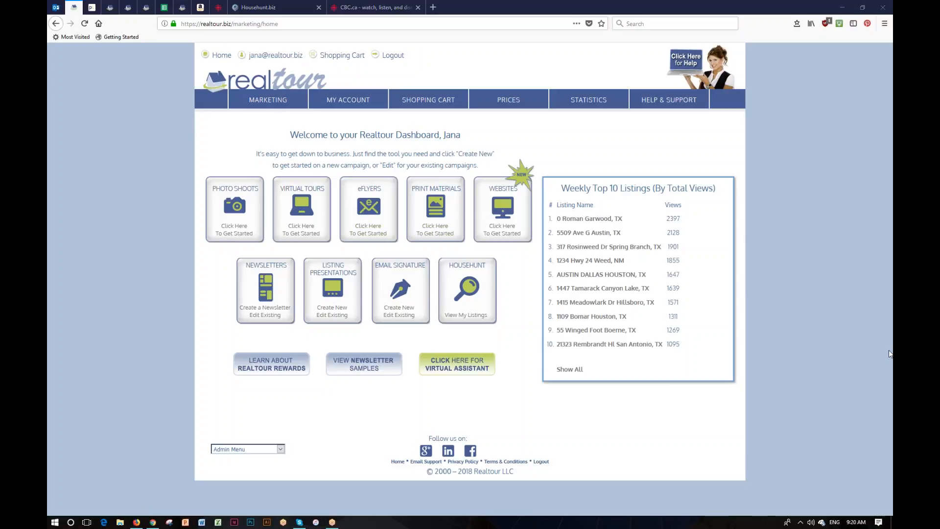